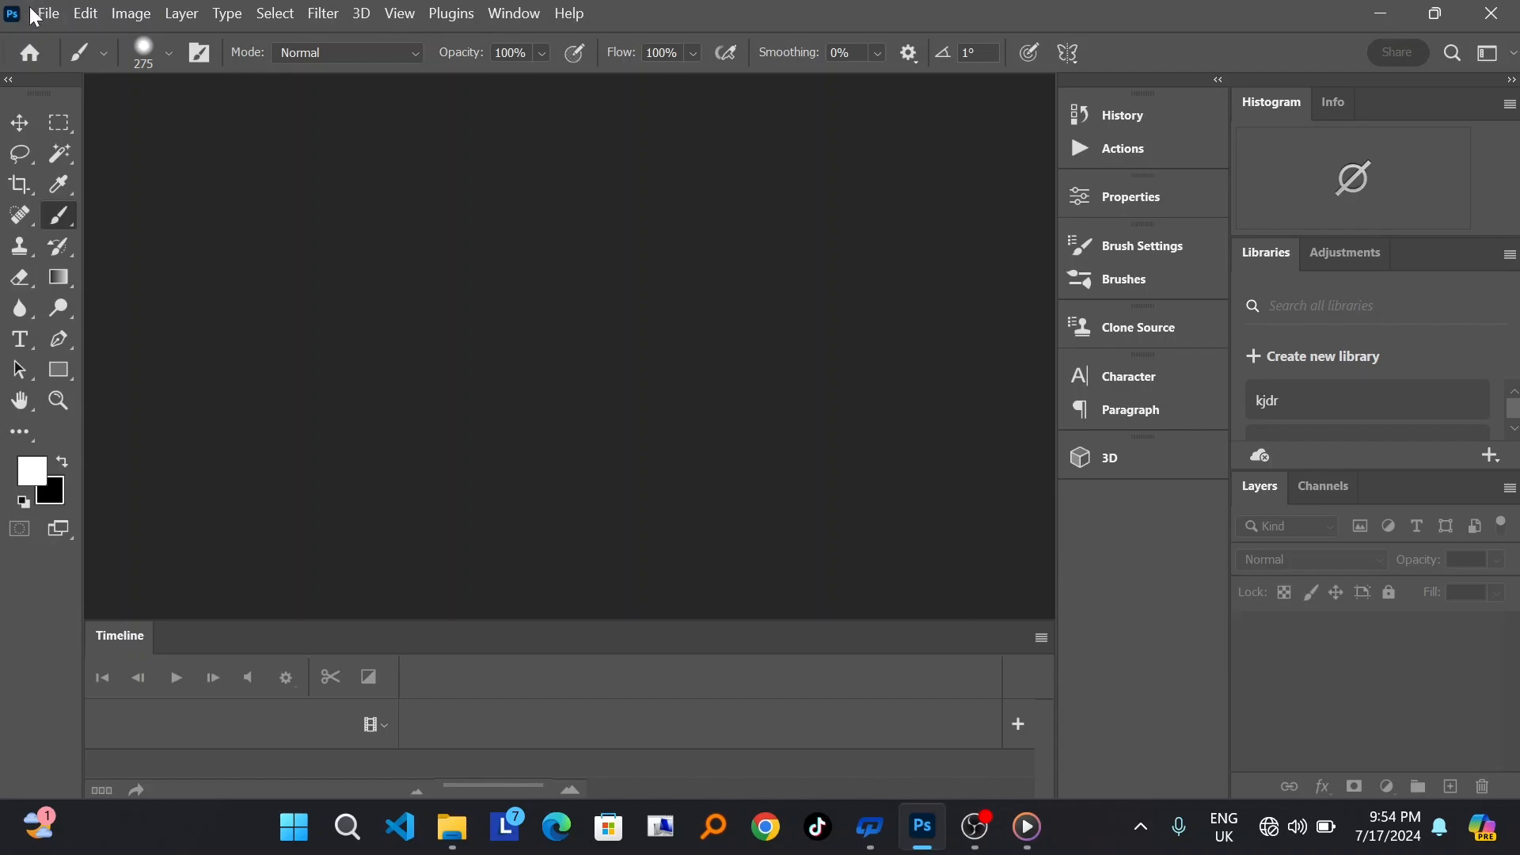
# Step: Open front-view-young-woman-looking-surprised.jpg from the dripping folder on the Desktop
pyautogui.click(46, 14)
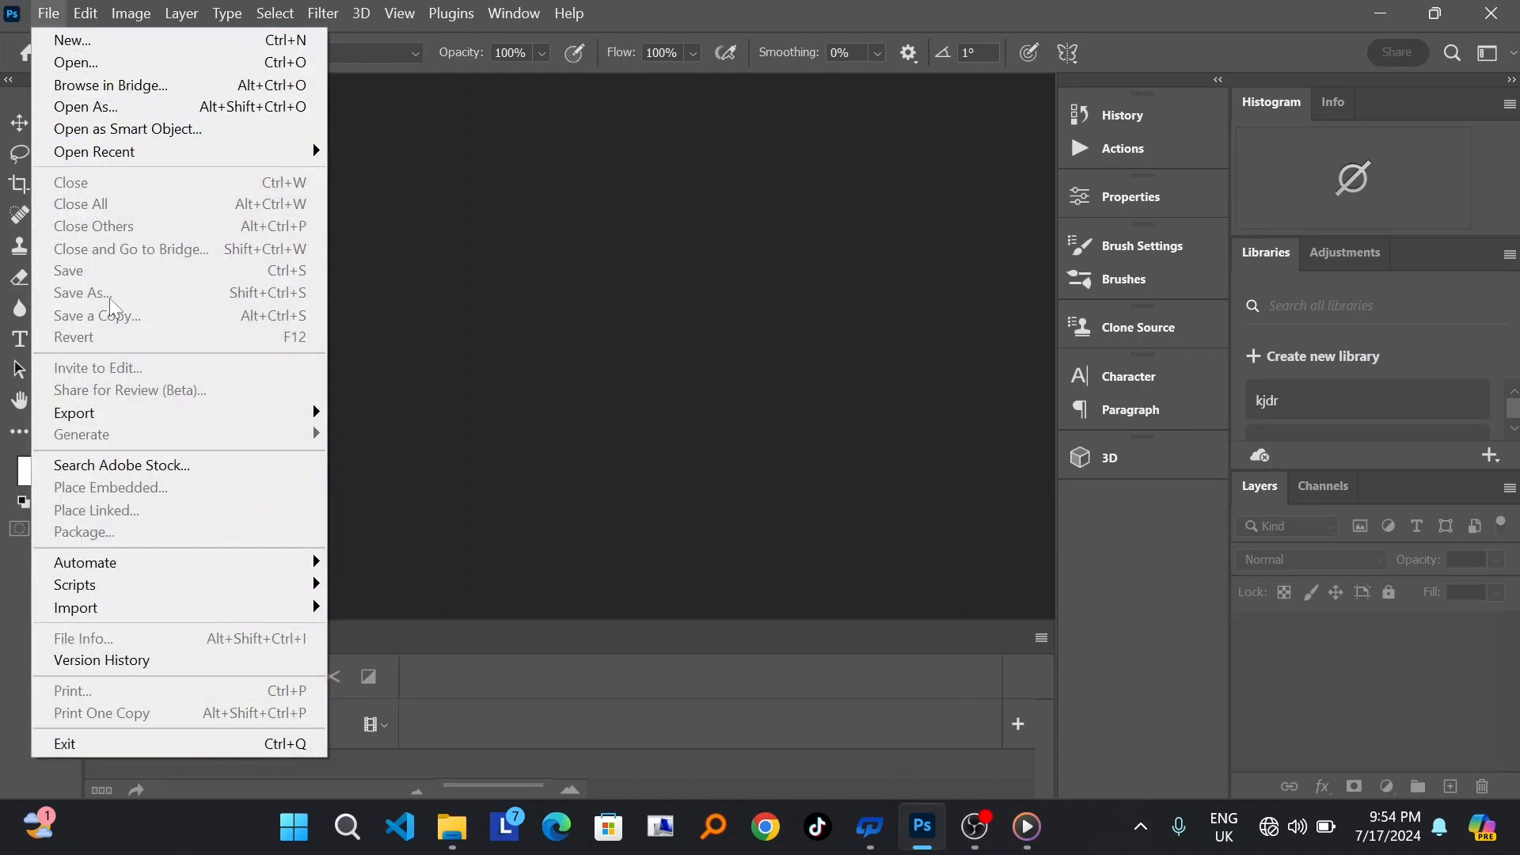
pyautogui.click(108, 70)
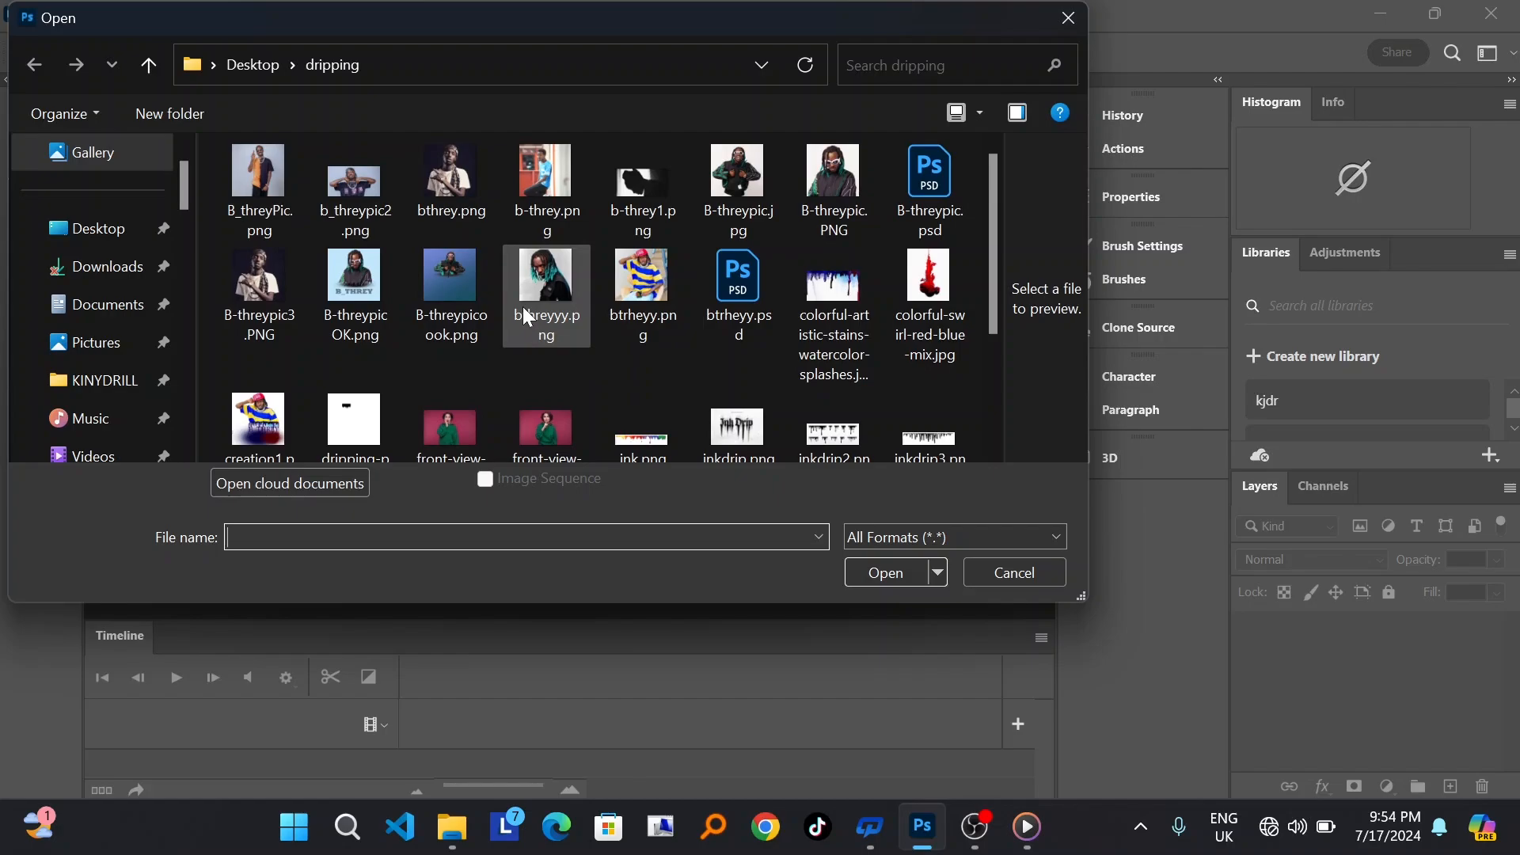
pyautogui.scroll(-3, 525, 310)
pyautogui.scroll(3, 524, 310)
pyautogui.scroll(-3, 523, 306)
pyautogui.click(448, 222)
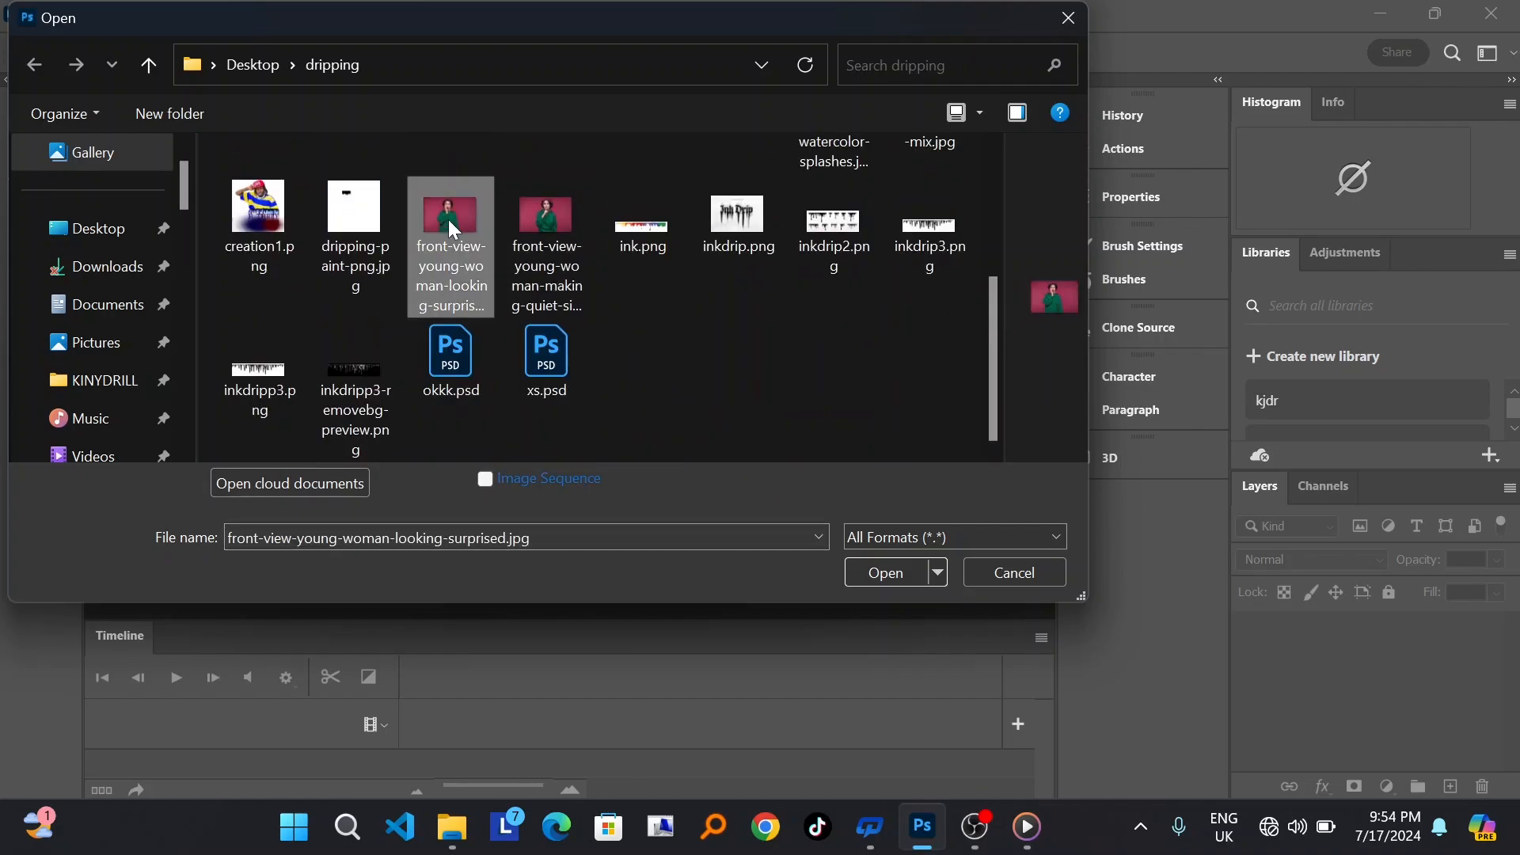
pyautogui.click(865, 568)
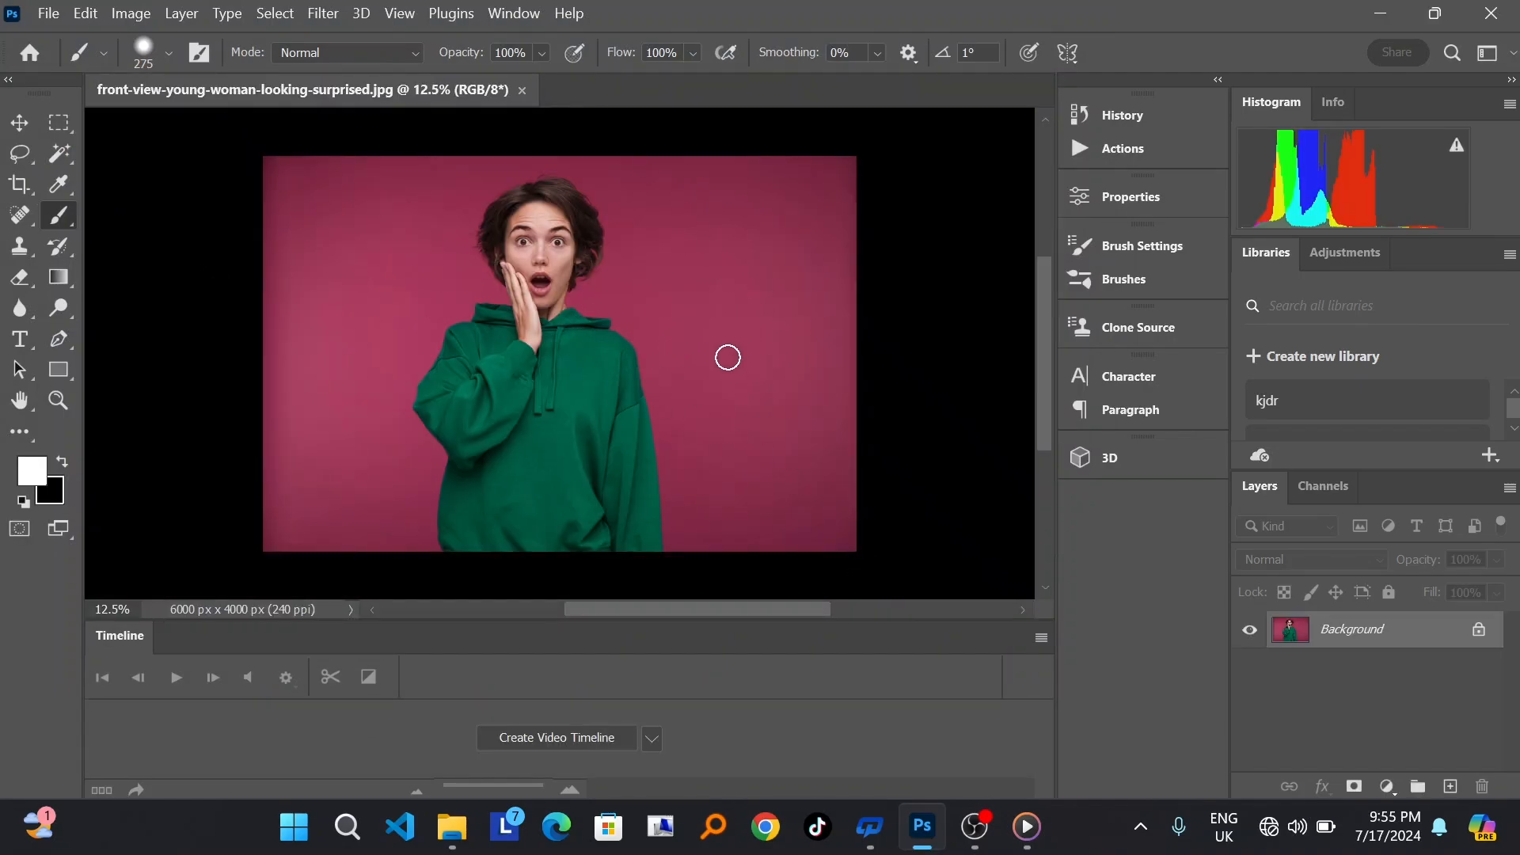
# Step: Select the woman automatically with Select Subject and mask out the pink background
pyautogui.click(56, 157)
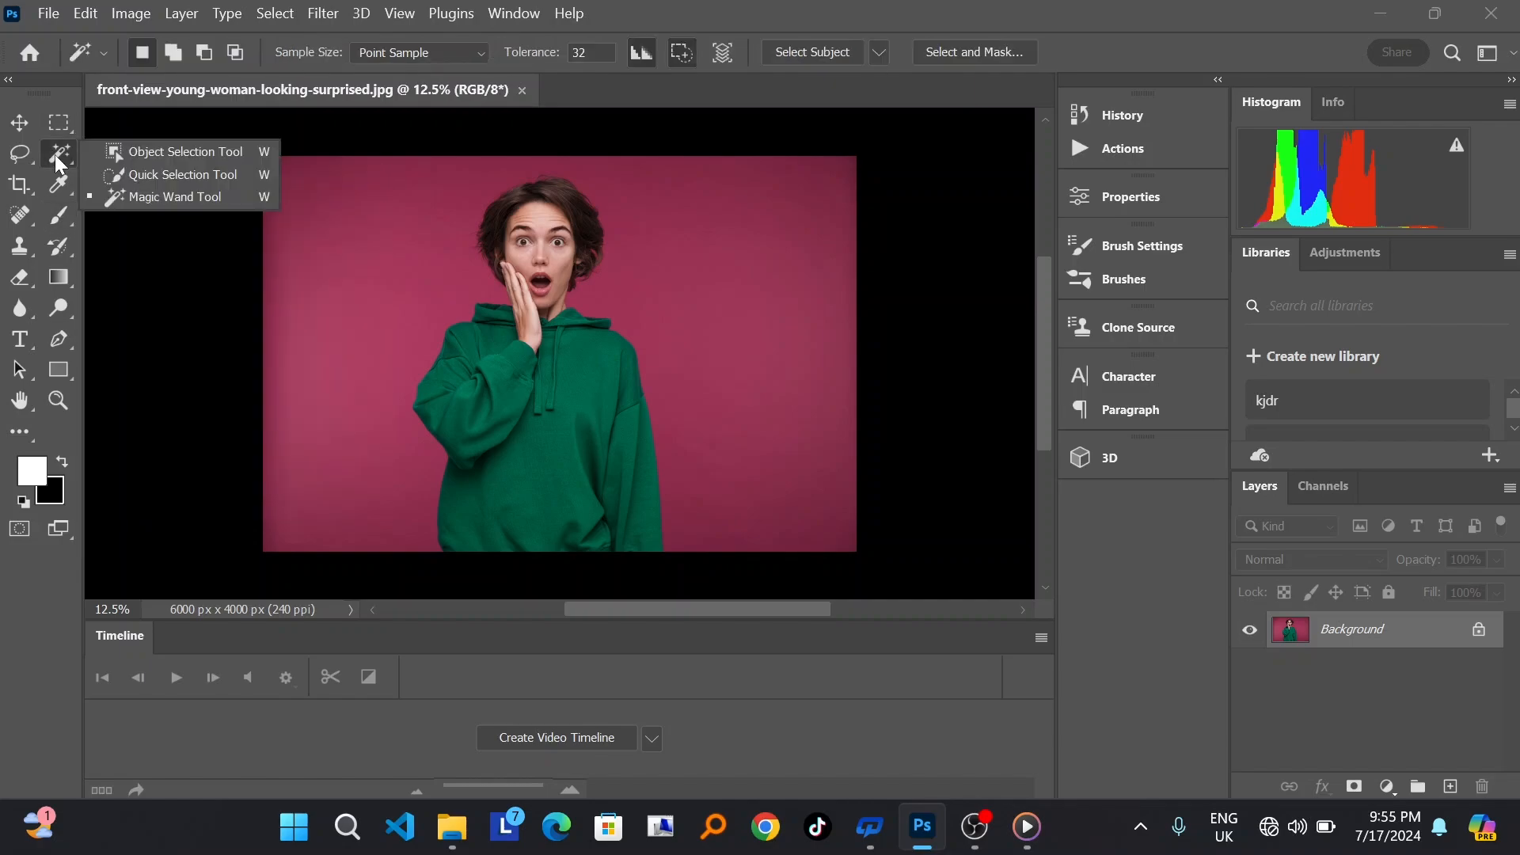
pyautogui.click(154, 194)
pyautogui.click(816, 52)
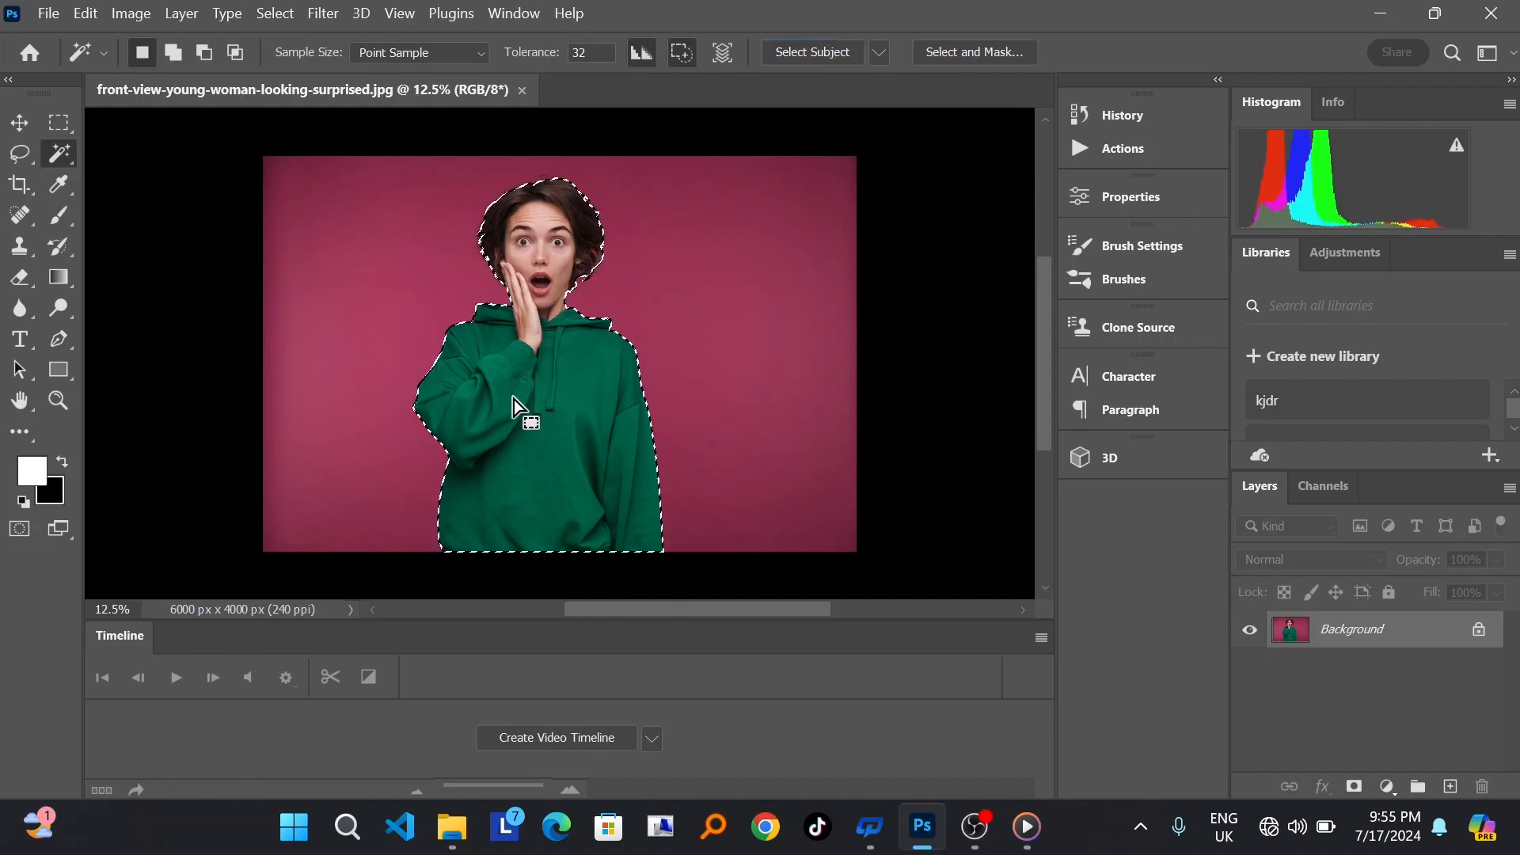
pyautogui.click(1354, 788)
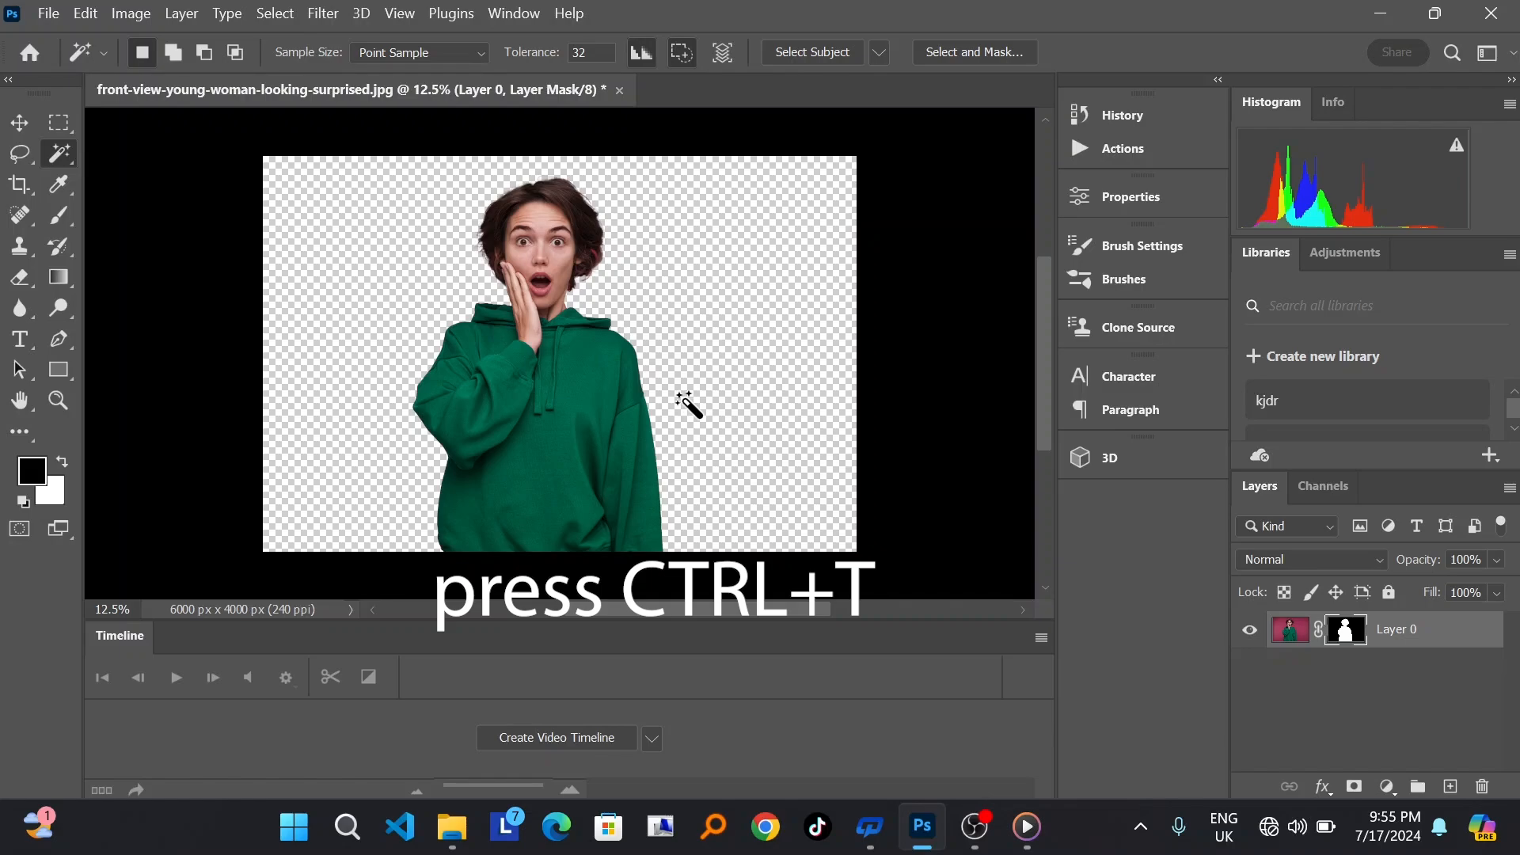
# Step: Free-transform the masked woman to about 65% width and 59% height, and place her in the upper middle of the canvas
pyautogui.hotkey('ctrl', 't')
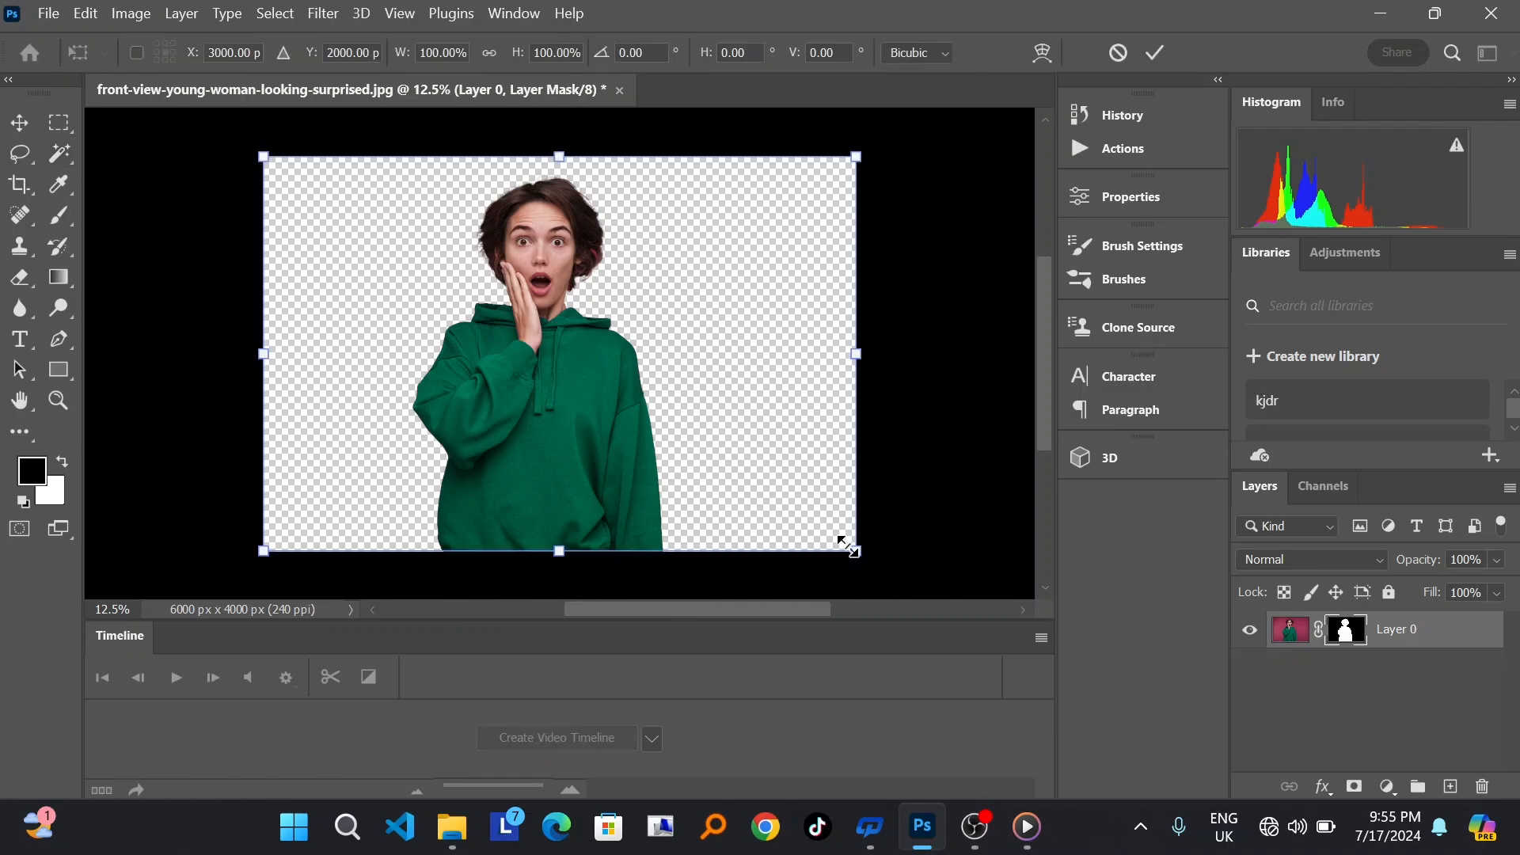
pyautogui.moveTo(849, 550); pyautogui.dragTo(760, 479)
pyautogui.moveTo(494, 415); pyautogui.dragTo(541, 414)
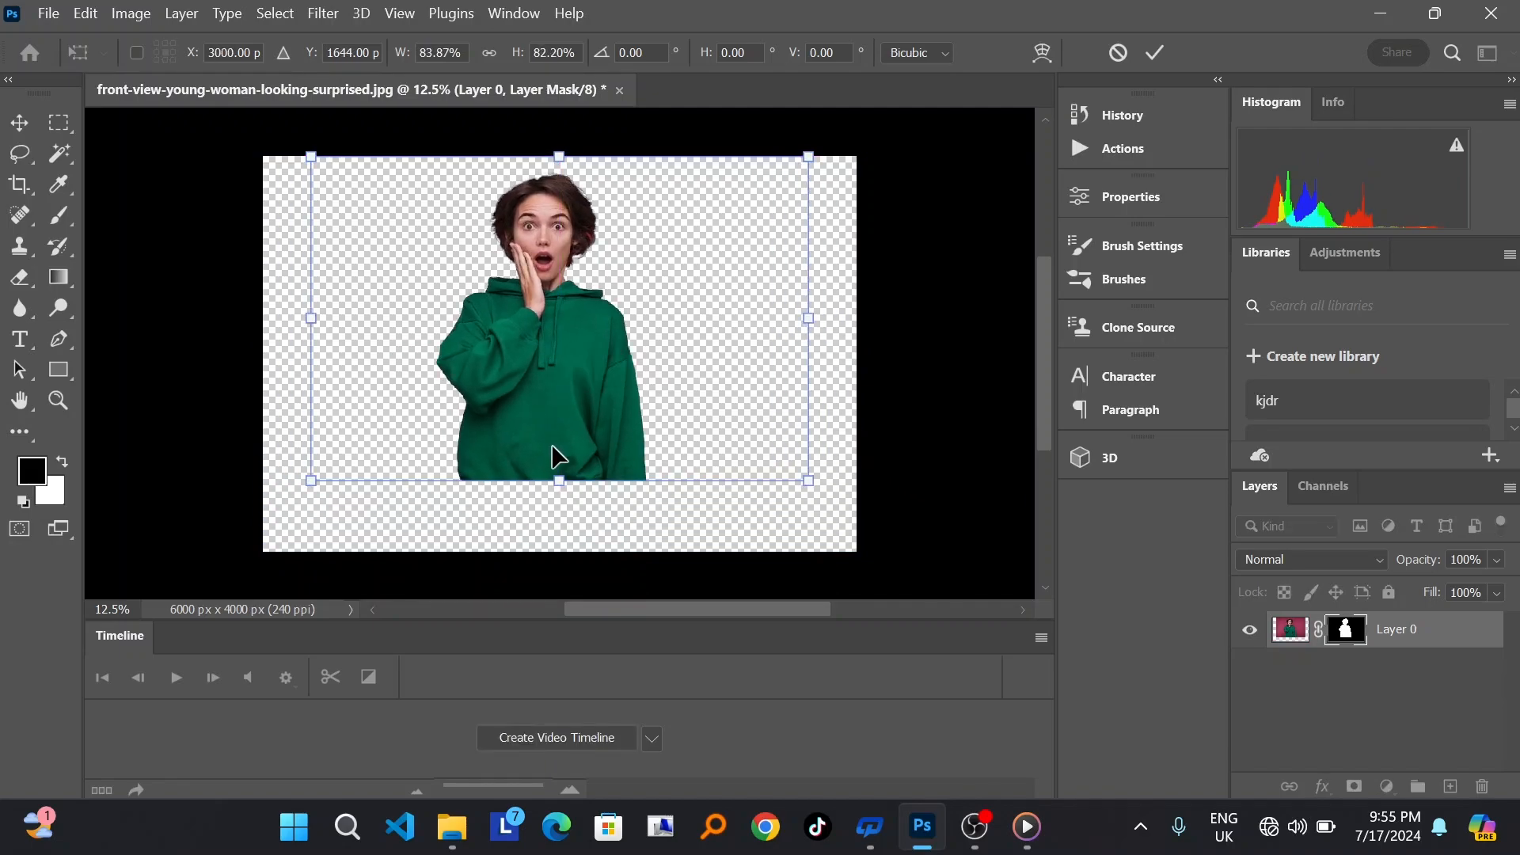
pyautogui.moveTo(311, 479); pyautogui.dragTo(373, 454)
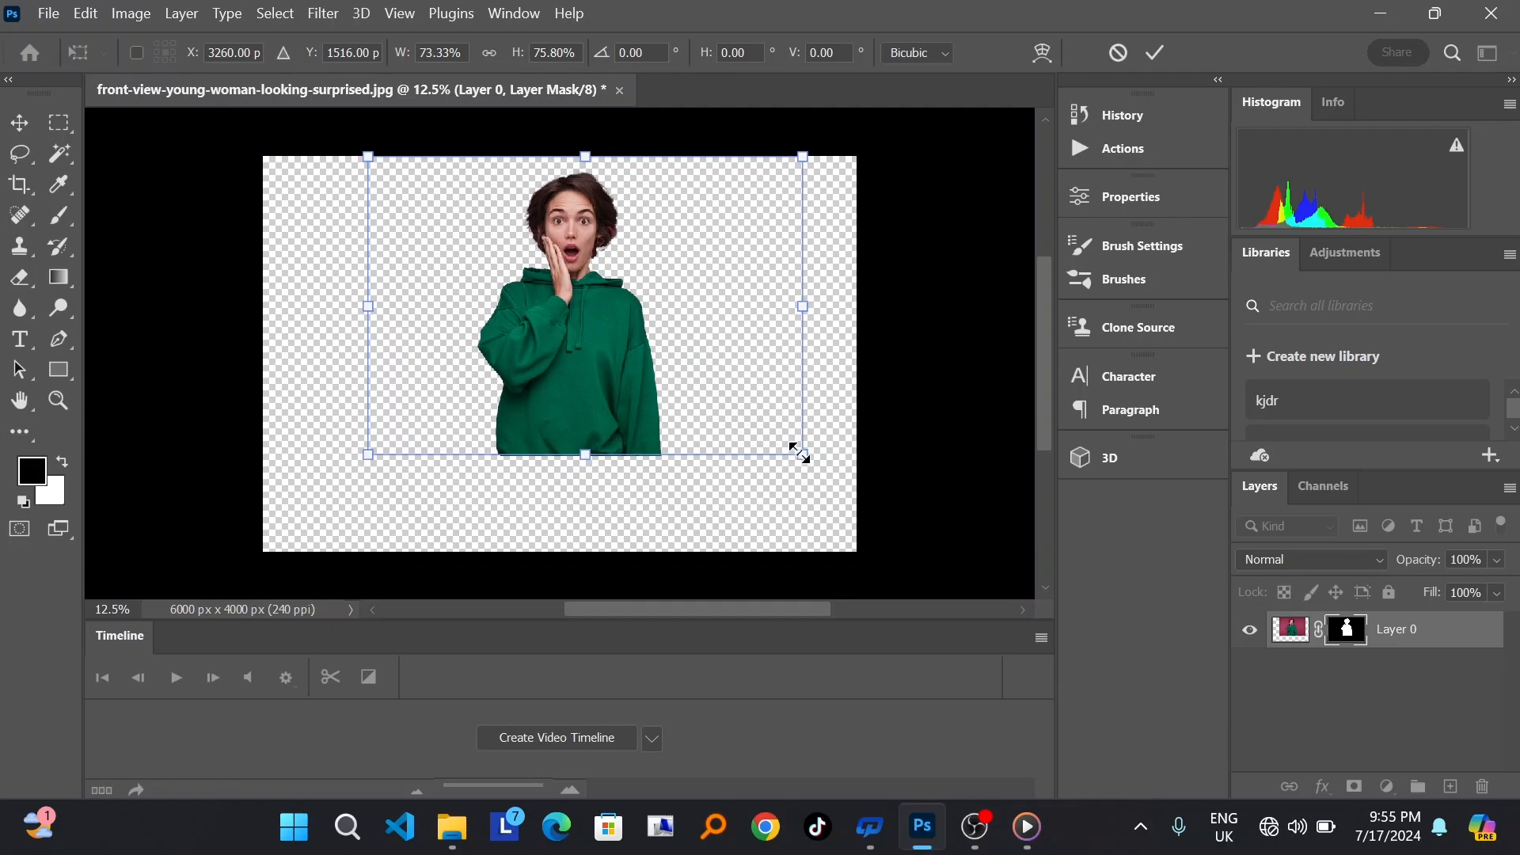
pyautogui.moveTo(801, 448); pyautogui.dragTo(723, 388)
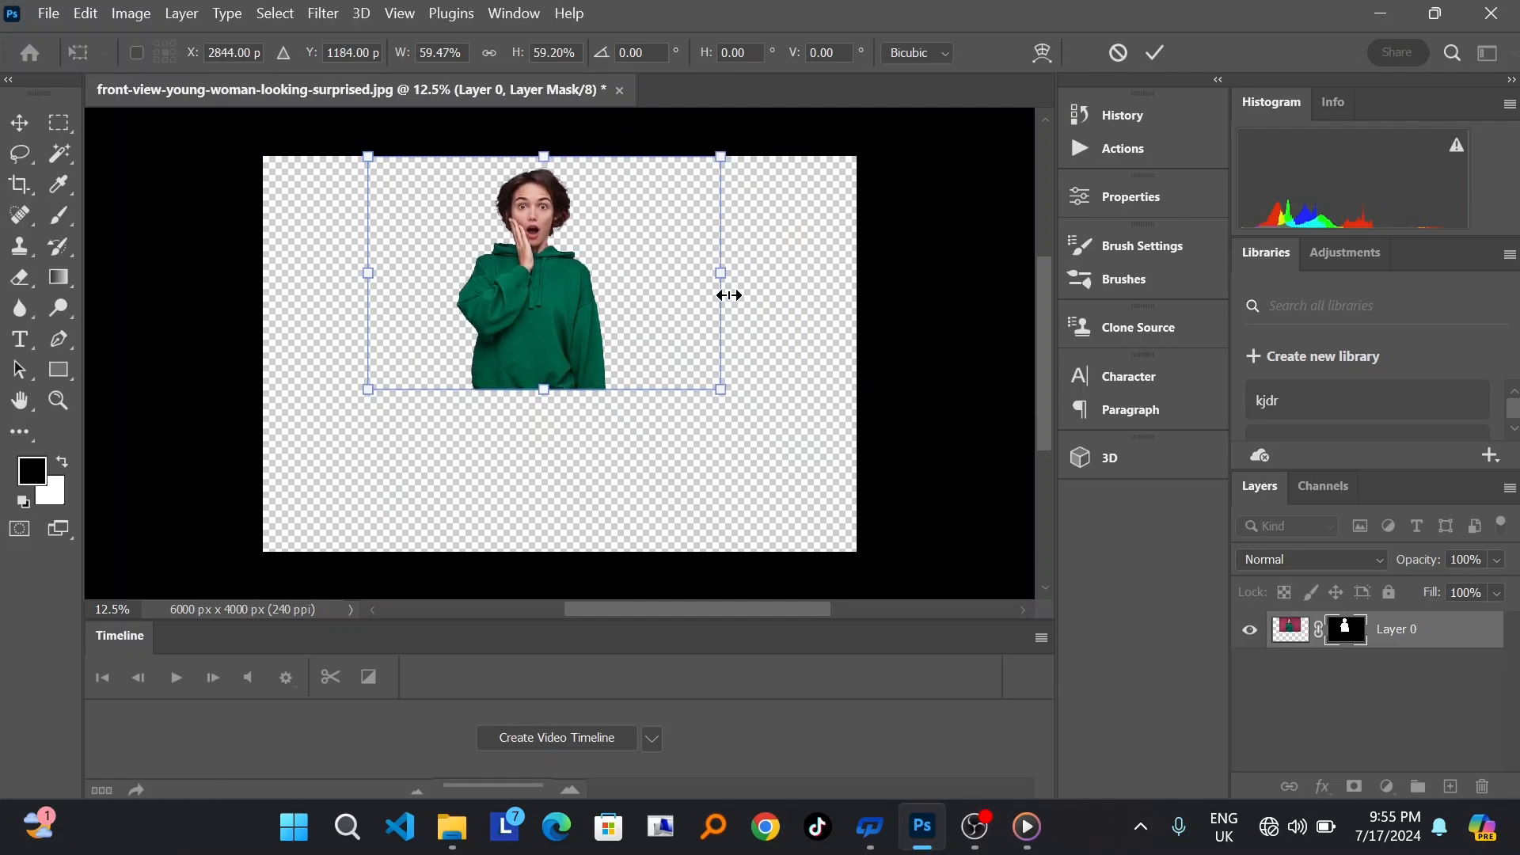
pyautogui.moveTo(719, 276); pyautogui.dragTo(685, 275)
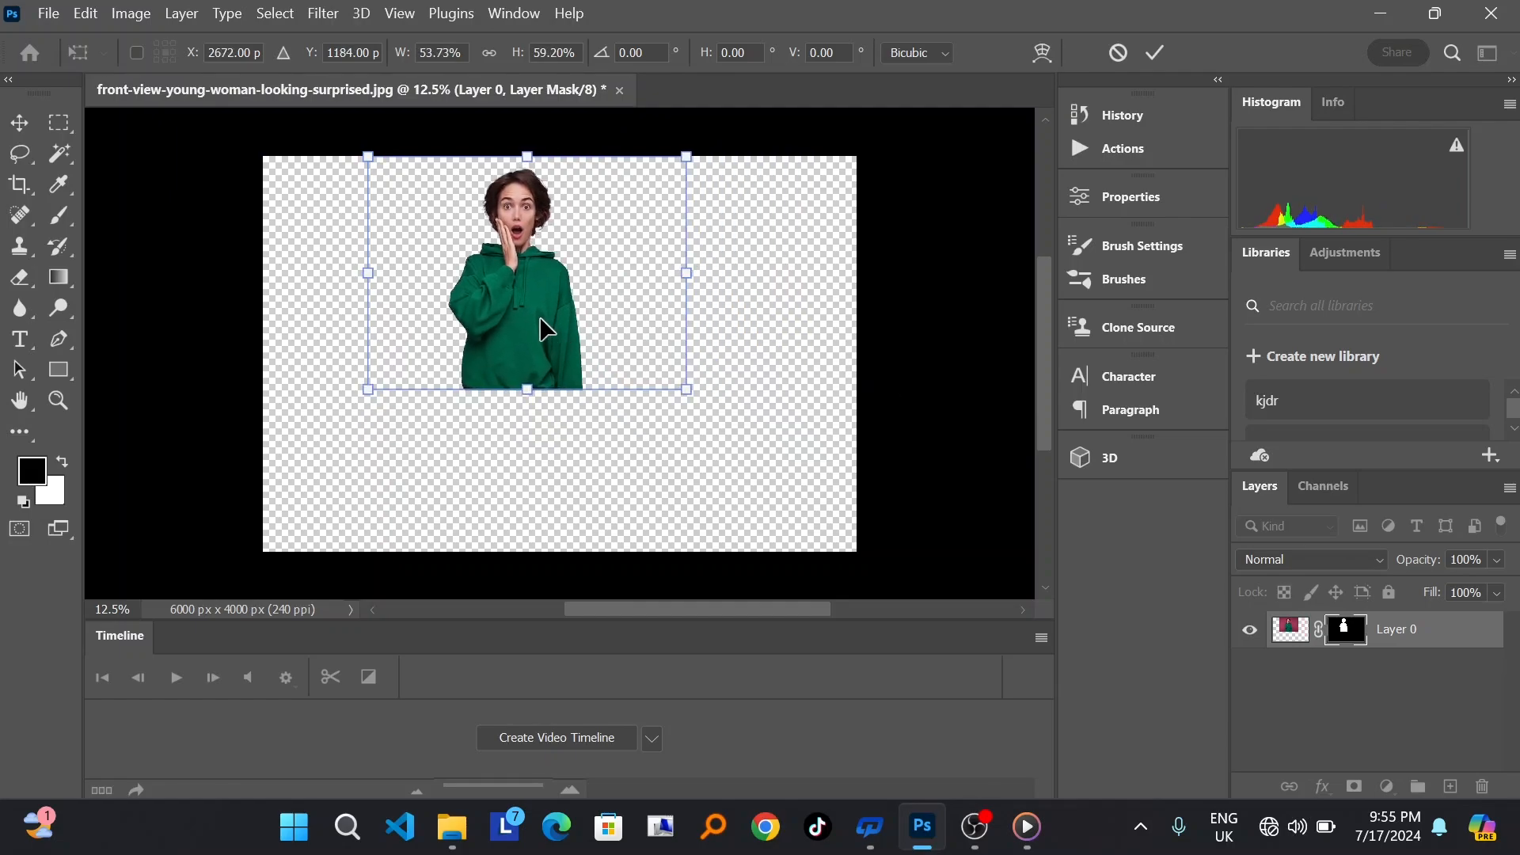
pyautogui.moveTo(550, 331); pyautogui.dragTo(581, 341)
pyautogui.moveTo(400, 284); pyautogui.dragTo(357, 283)
pyautogui.moveTo(720, 275); pyautogui.dragTo(742, 278)
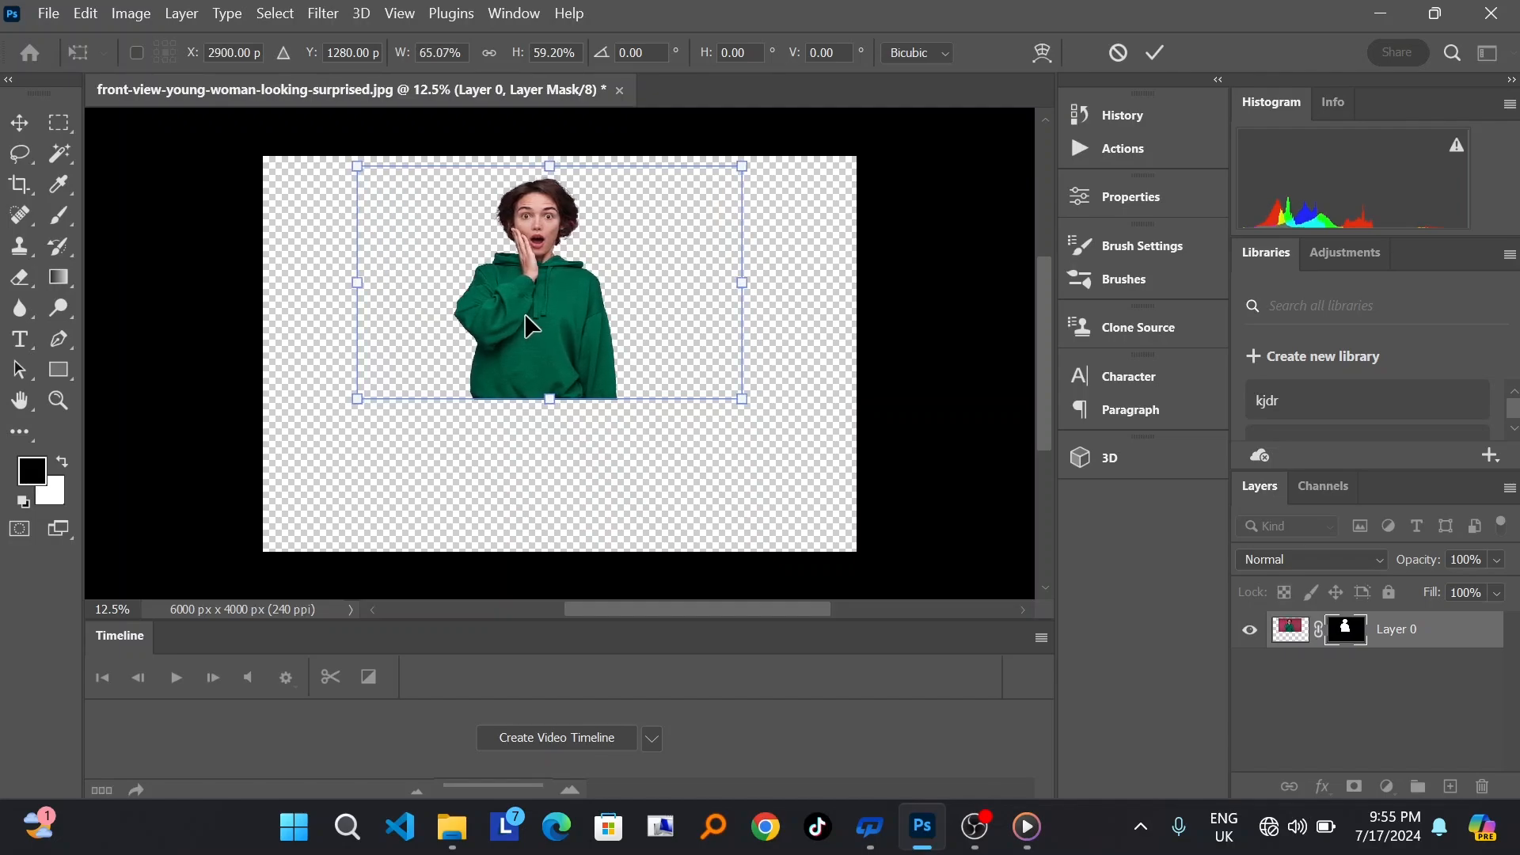
pyautogui.moveTo(527, 325); pyautogui.dragTo(572, 329)
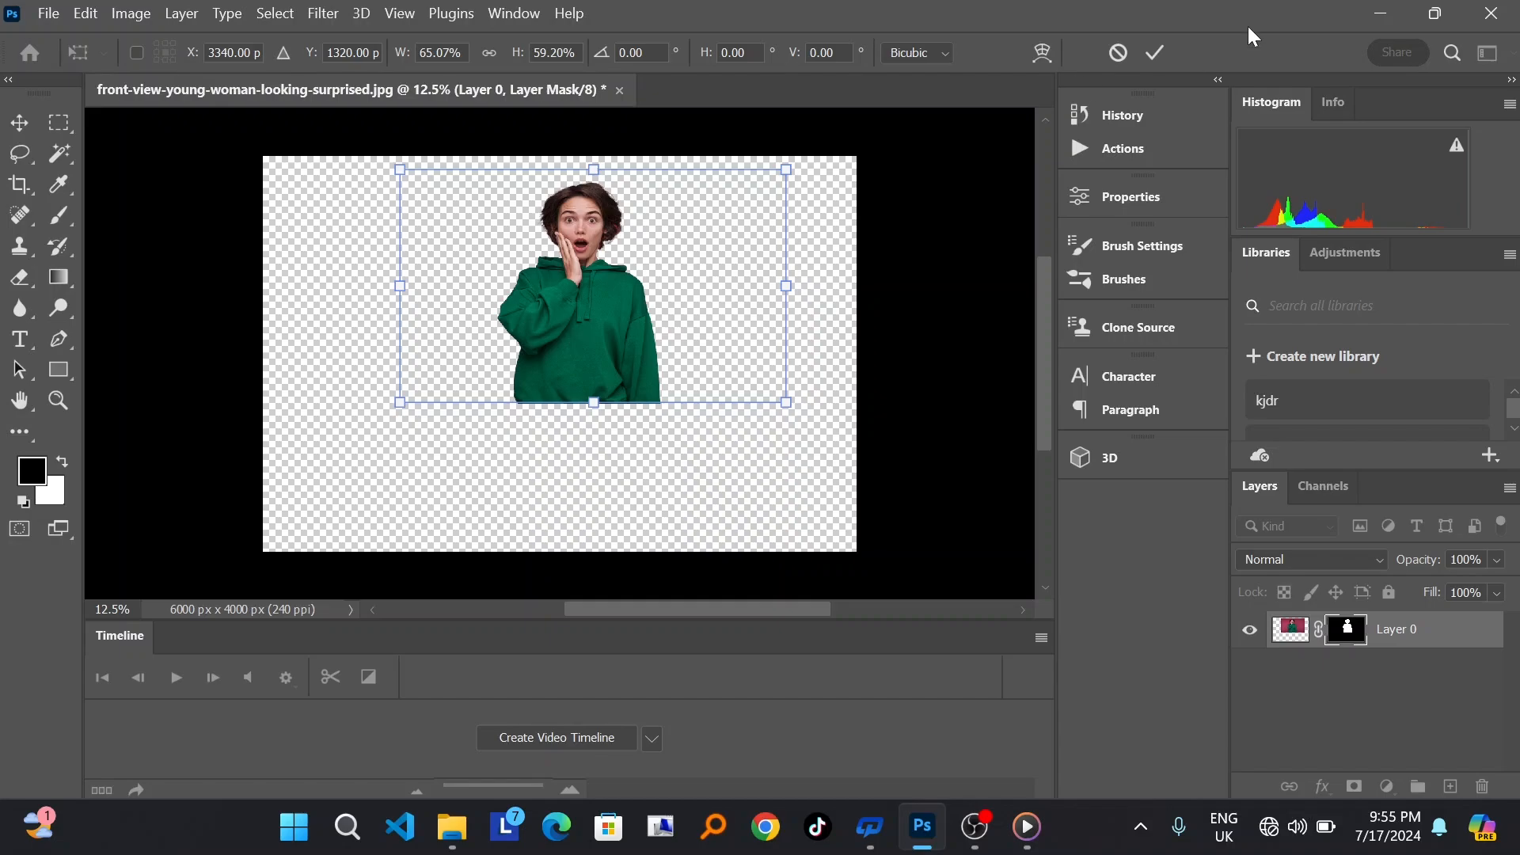
pyautogui.click(1154, 54)
pyautogui.press('w')
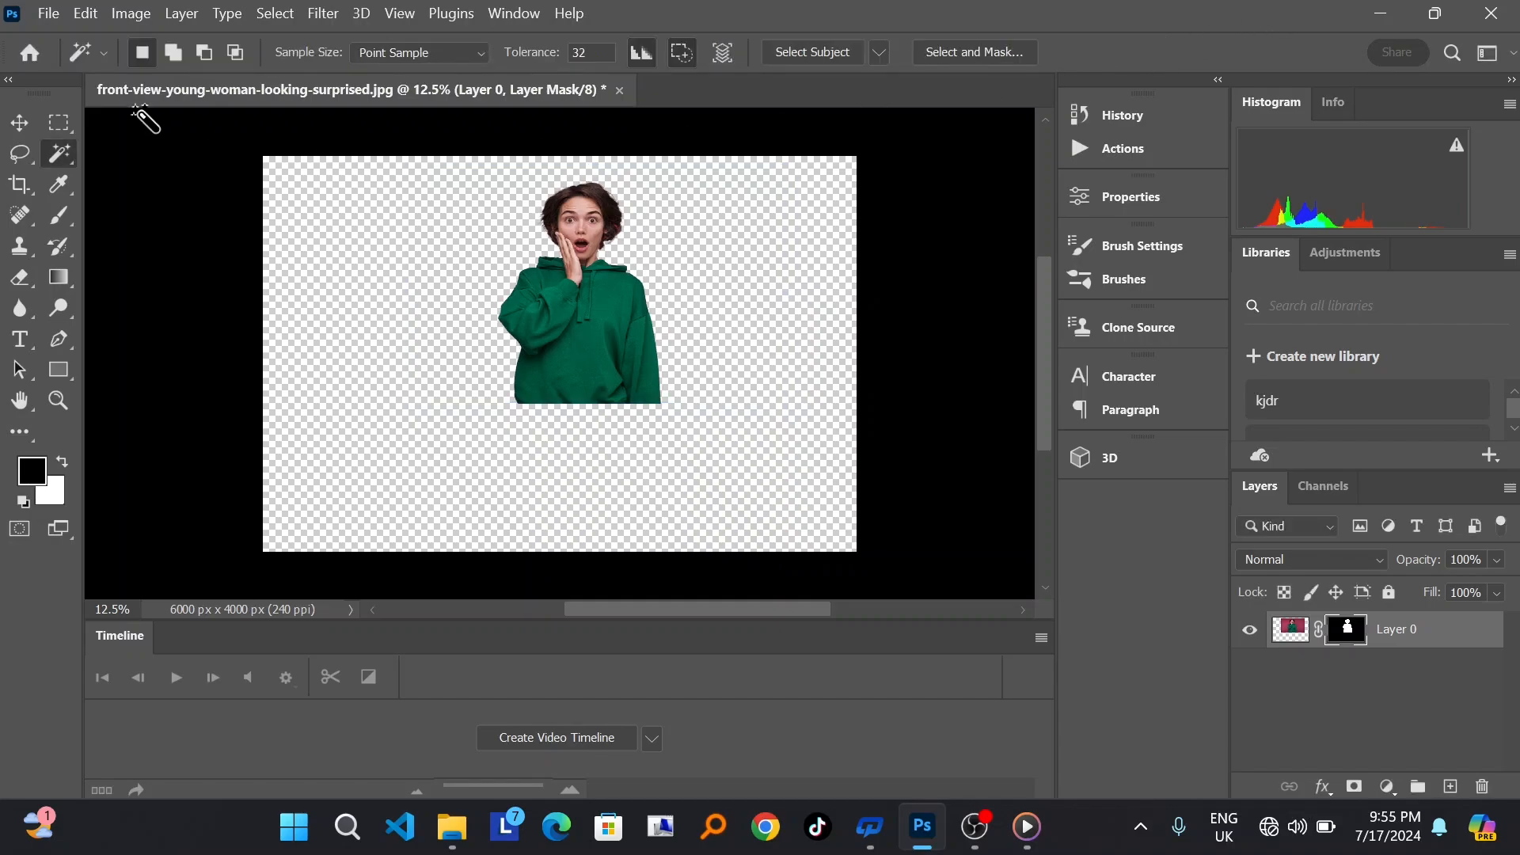
# Step: Place inkdrip3.png as an embedded image and stretch it to about 185% width and 359% height over the hoodie's lower edge
pyautogui.click(49, 13)
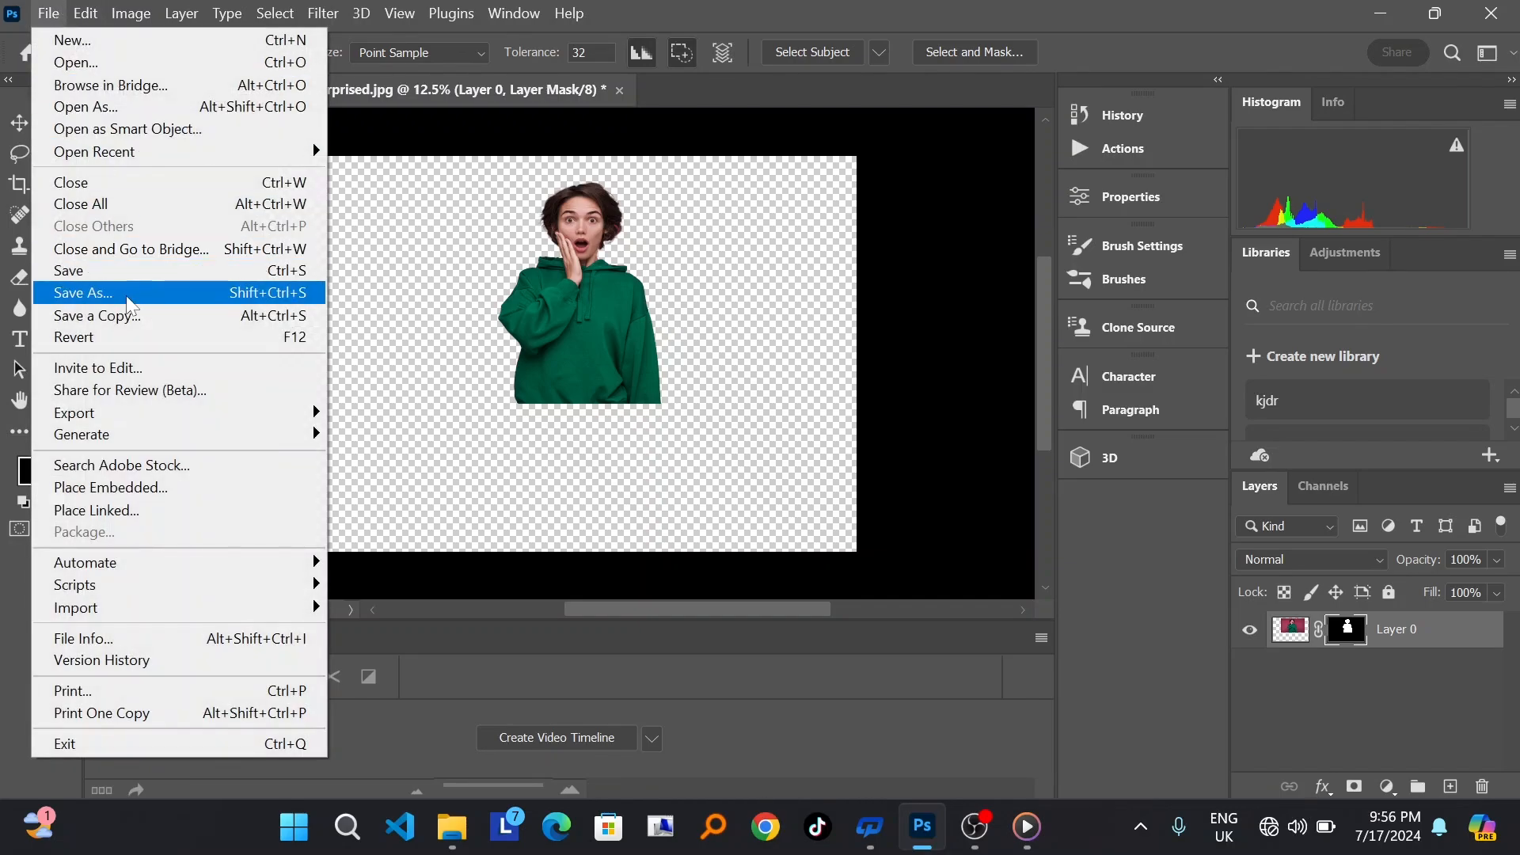
pyautogui.click(127, 488)
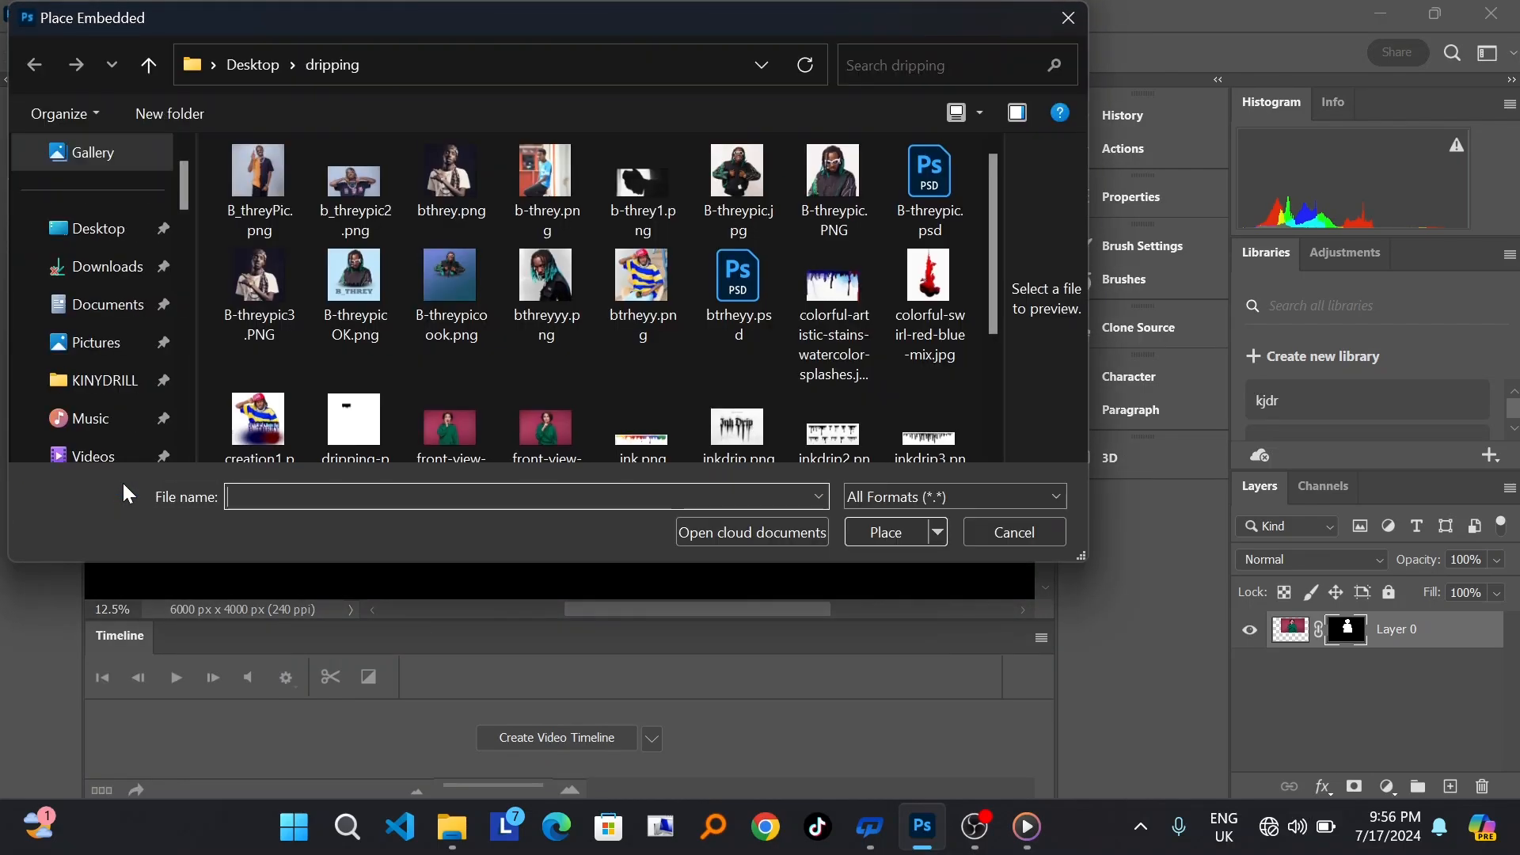
pyautogui.scroll(-1, 752, 369)
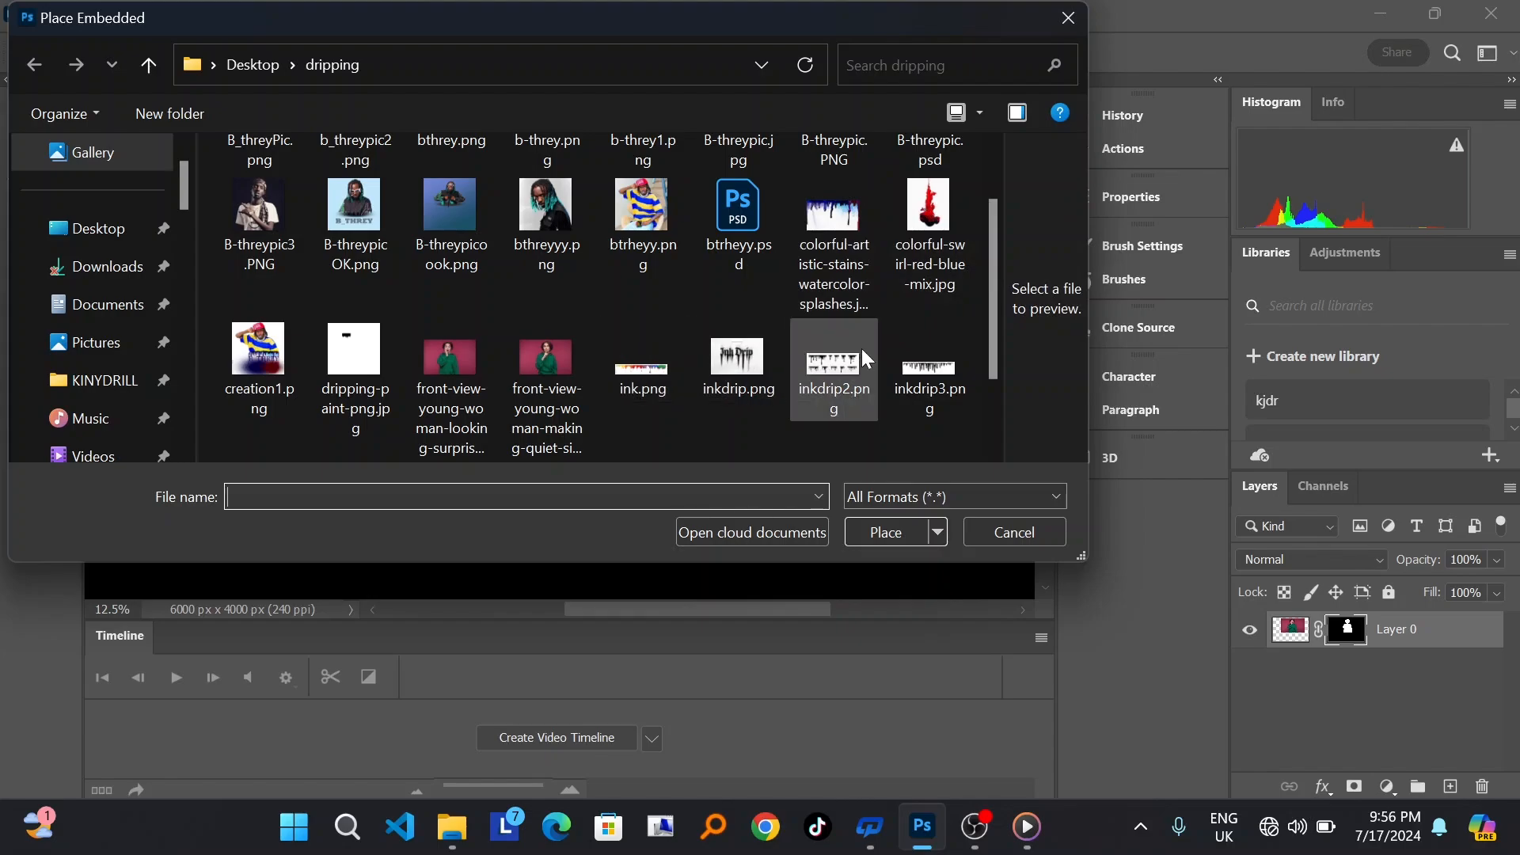
pyautogui.click(928, 366)
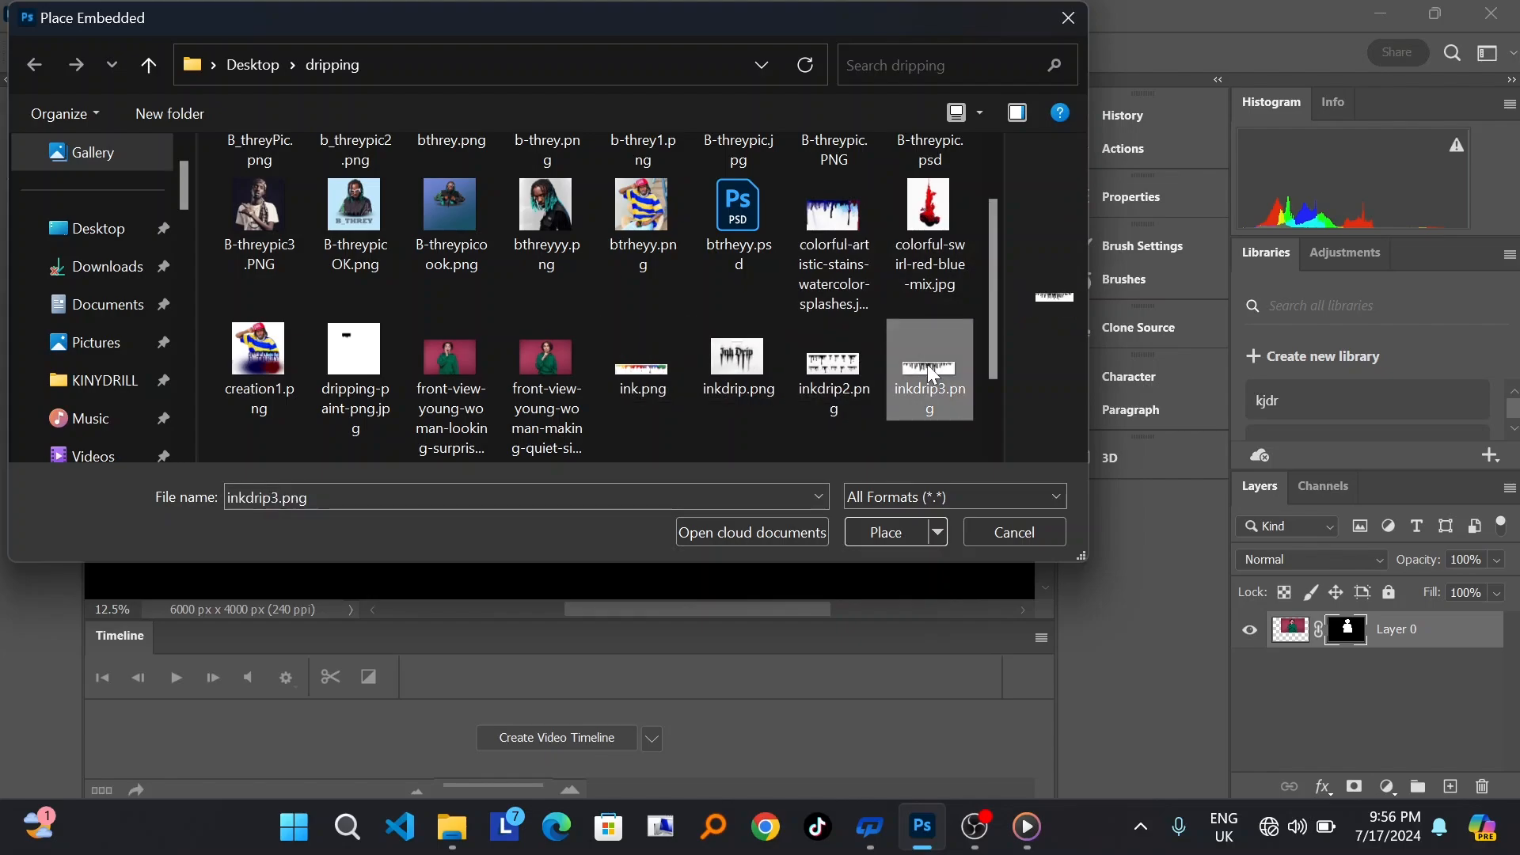
pyautogui.click(883, 529)
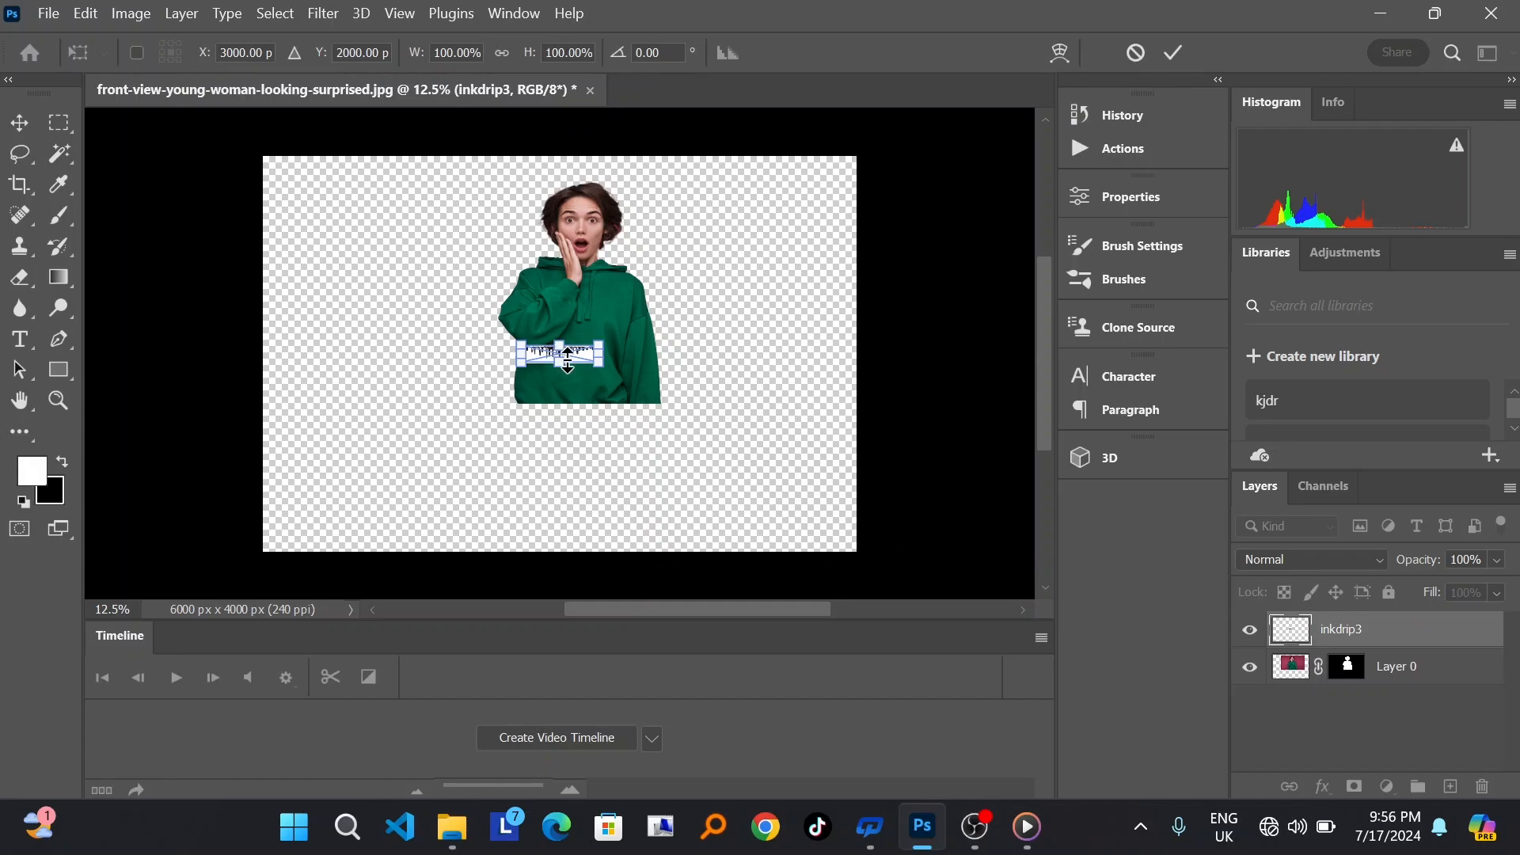
pyautogui.moveTo(602, 364); pyautogui.dragTo(648, 412)
pyautogui.moveTo(592, 361); pyautogui.dragTo(587, 419)
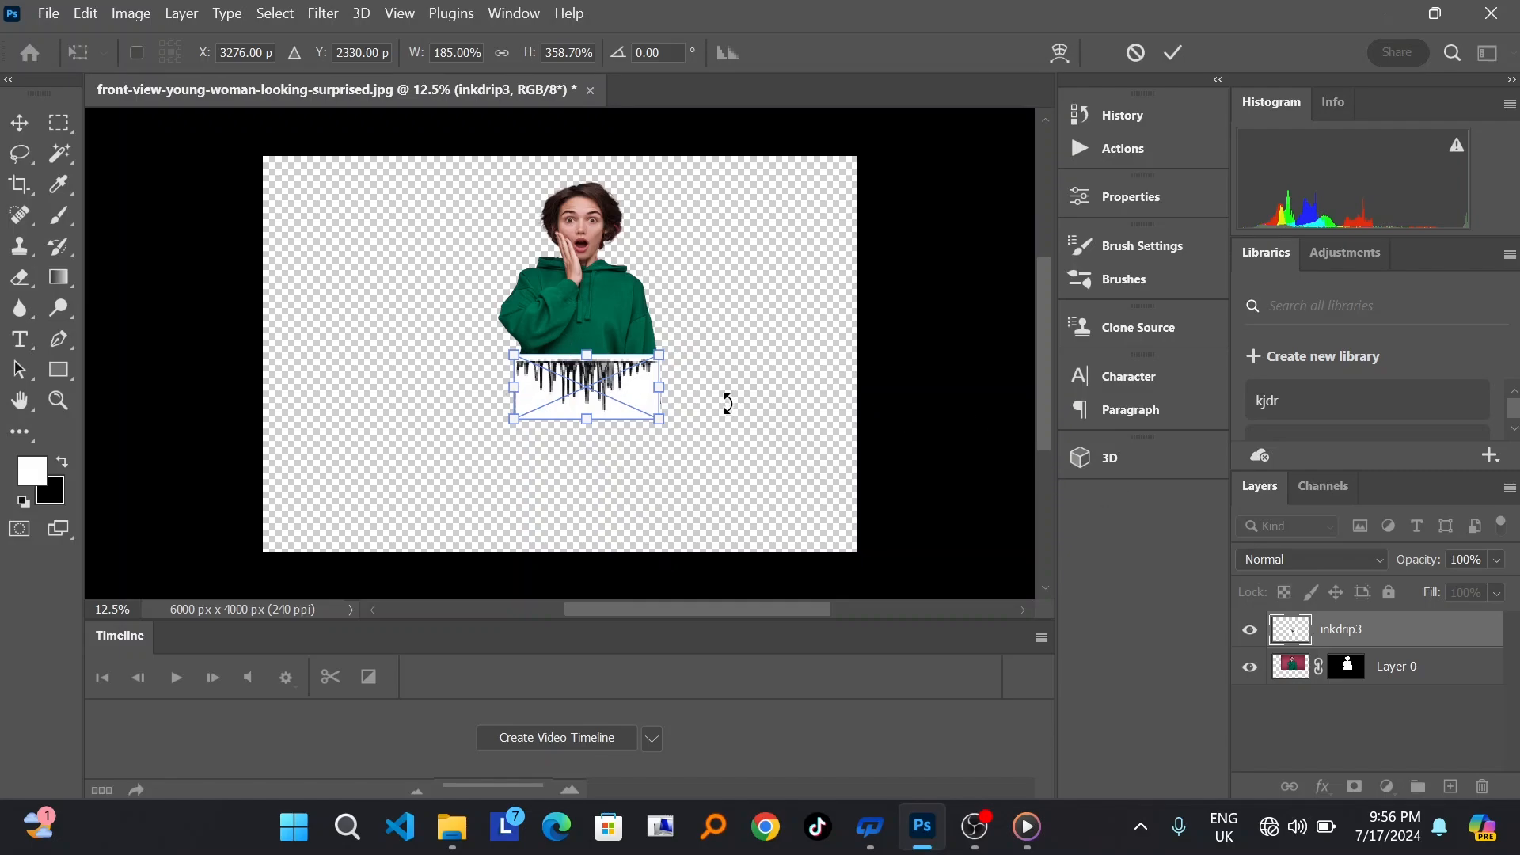
# Step: Lower the ink drip layer's opacity to 47% to check its alignment with the hoodie, and restore it to 100%
pyautogui.click(1496, 560)
pyautogui.moveTo(1503, 586); pyautogui.dragTo(1445, 592)
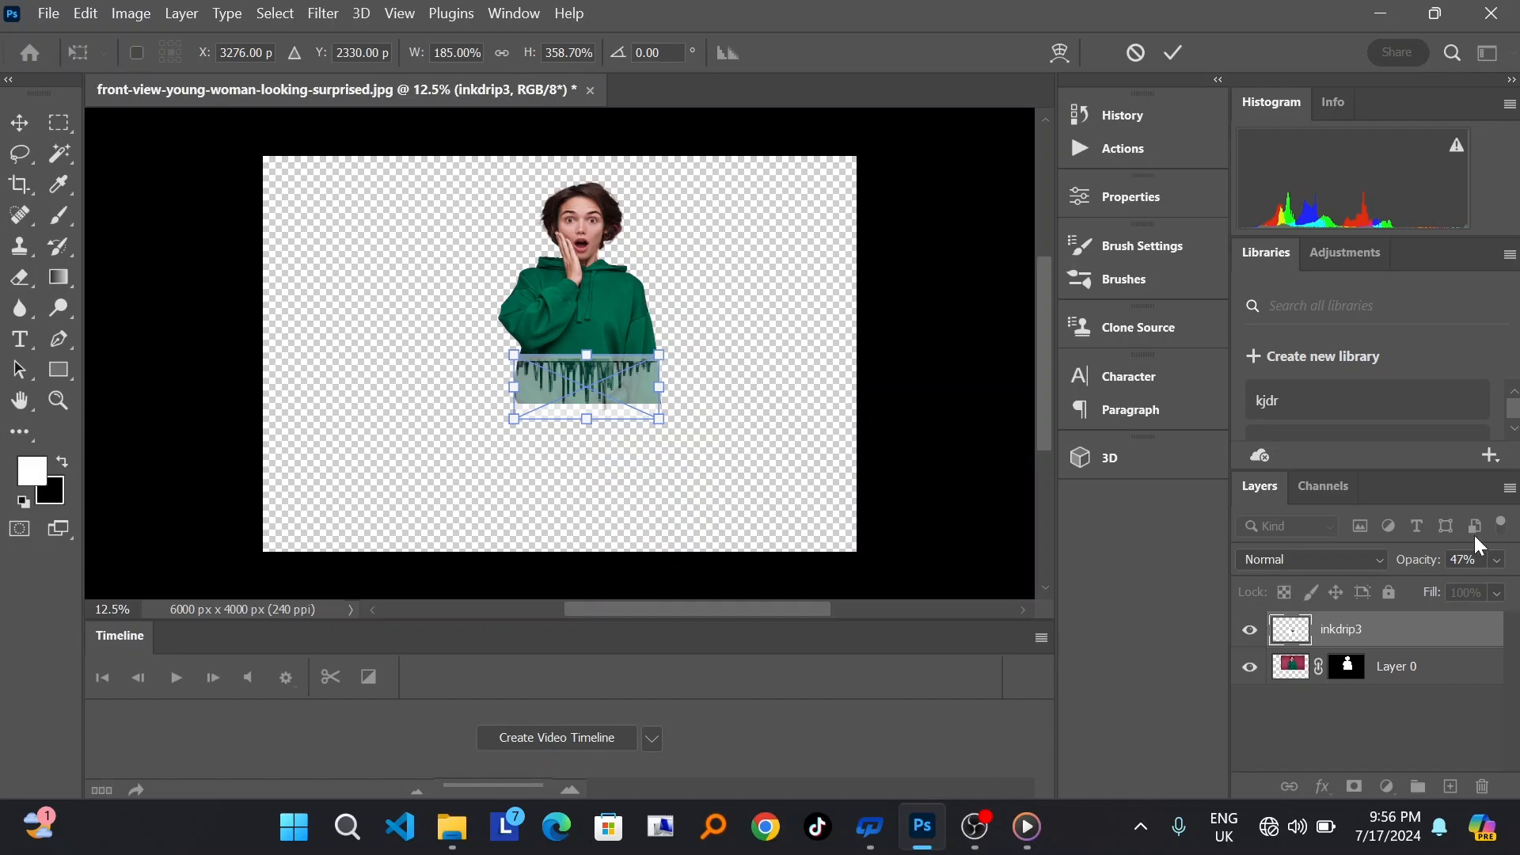
pyautogui.click(1499, 562)
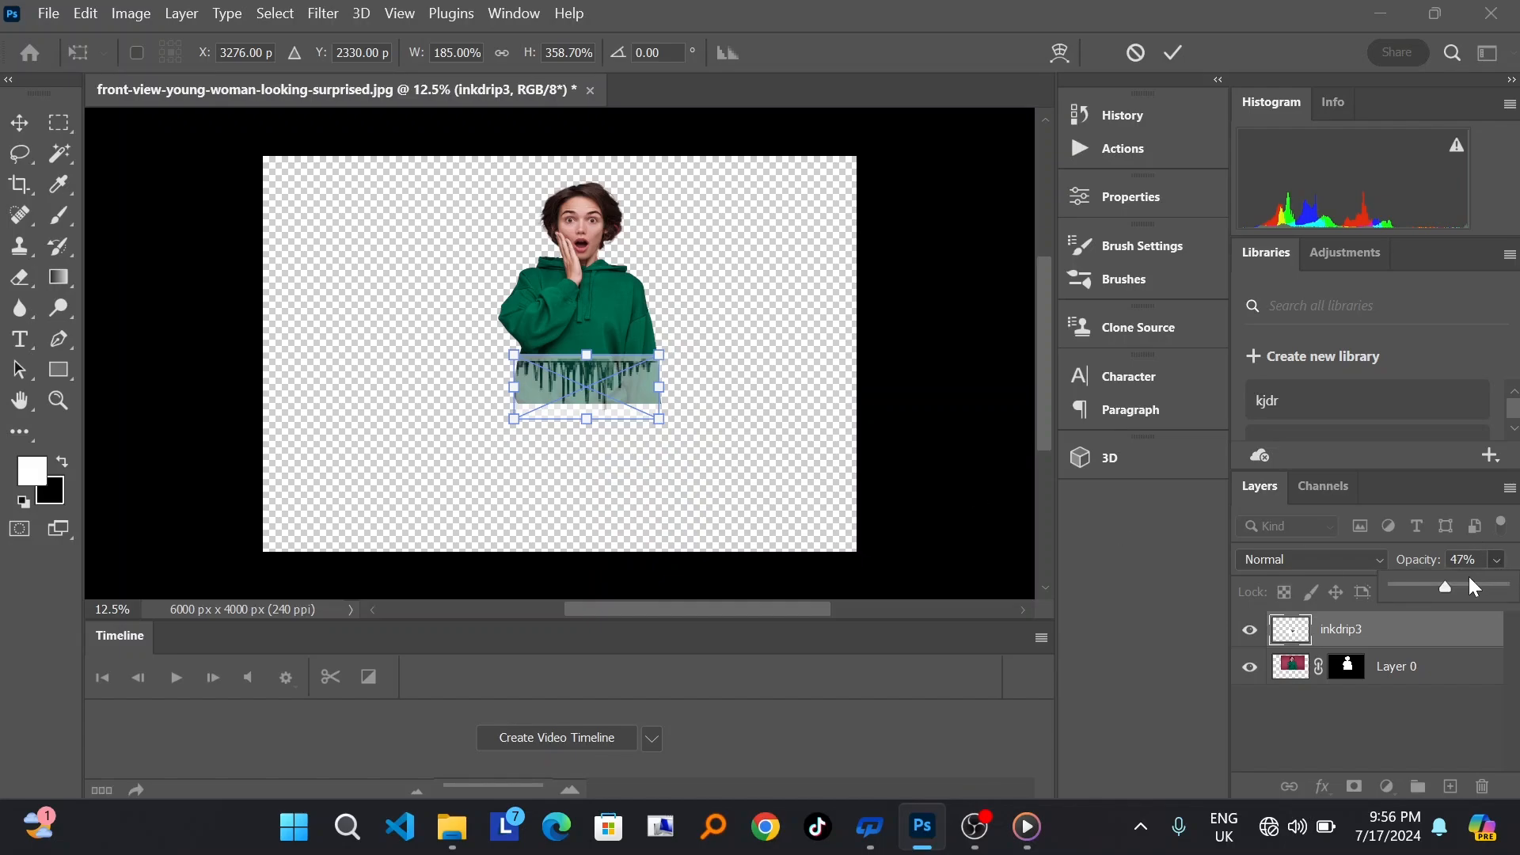
pyautogui.moveTo(1448, 587); pyautogui.dragTo(1508, 588)
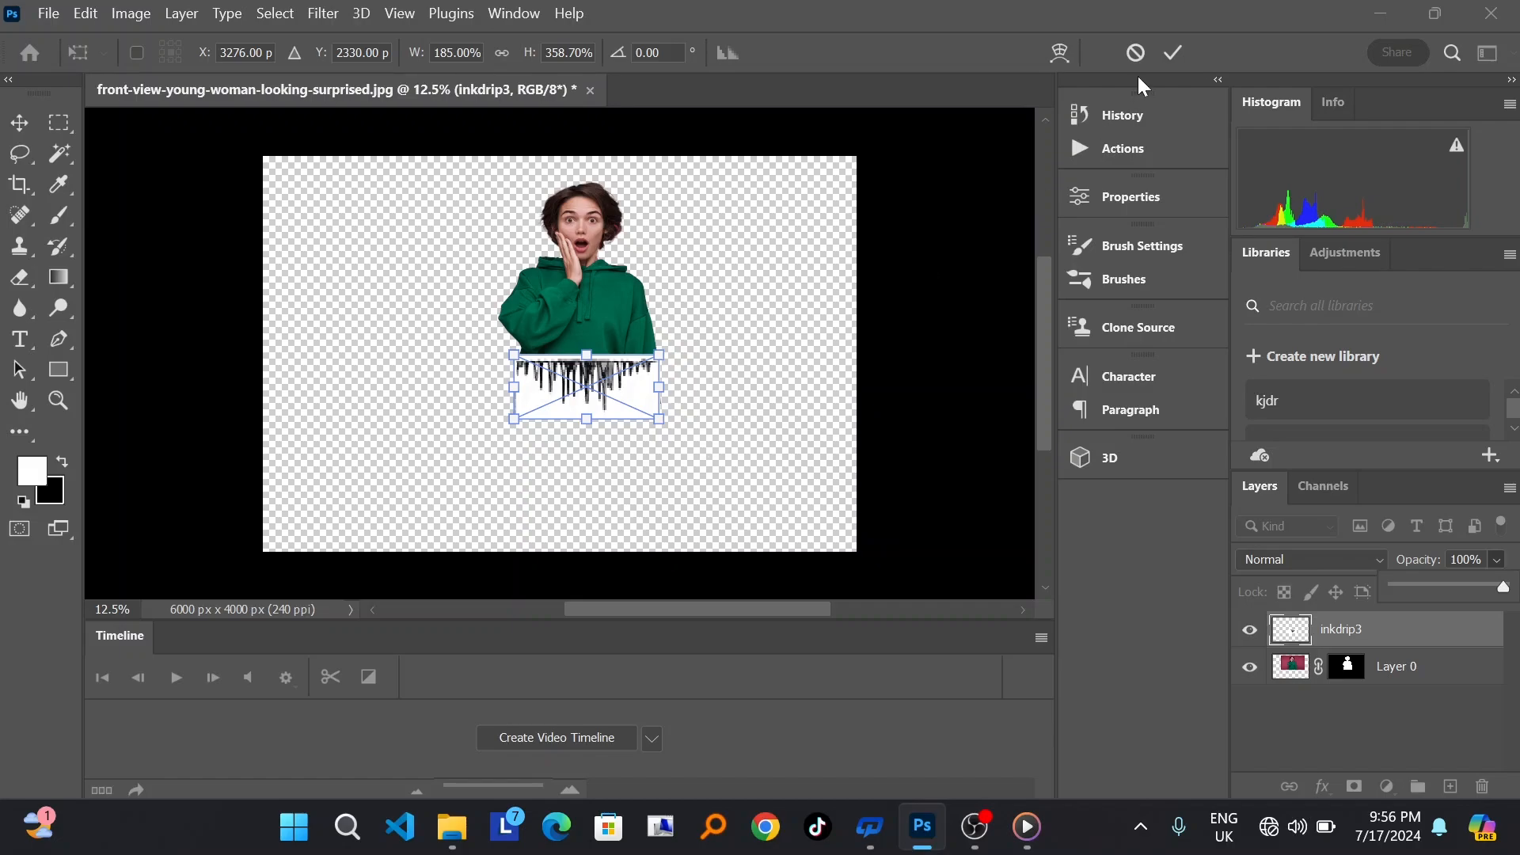
# Step: Commit the placed ink drip image and rasterize its layer
pyautogui.click(1174, 53)
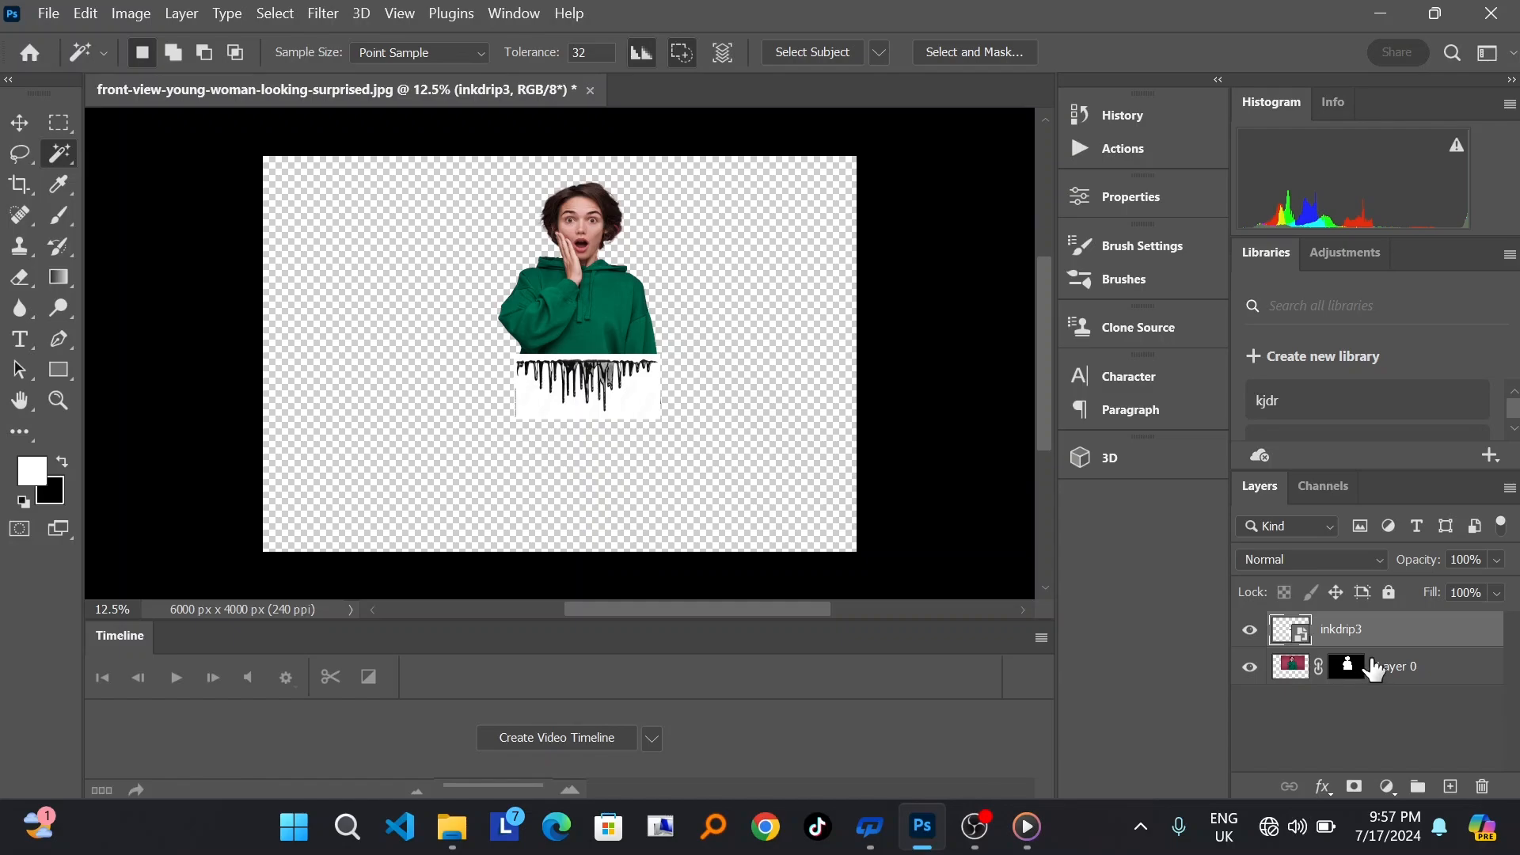
pyautogui.rightClick(1343, 643)
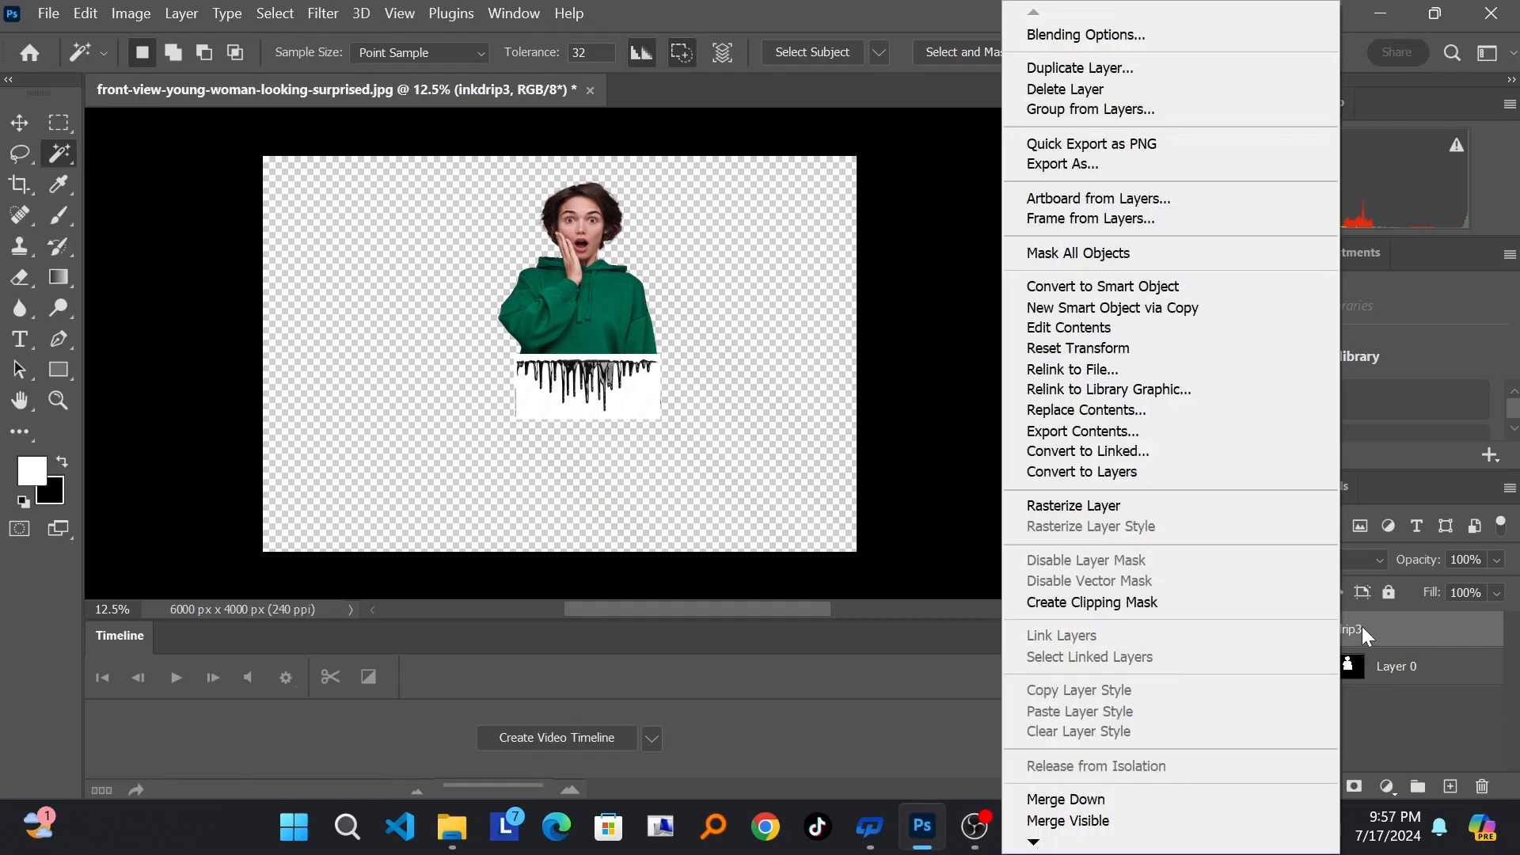
pyautogui.click(1115, 507)
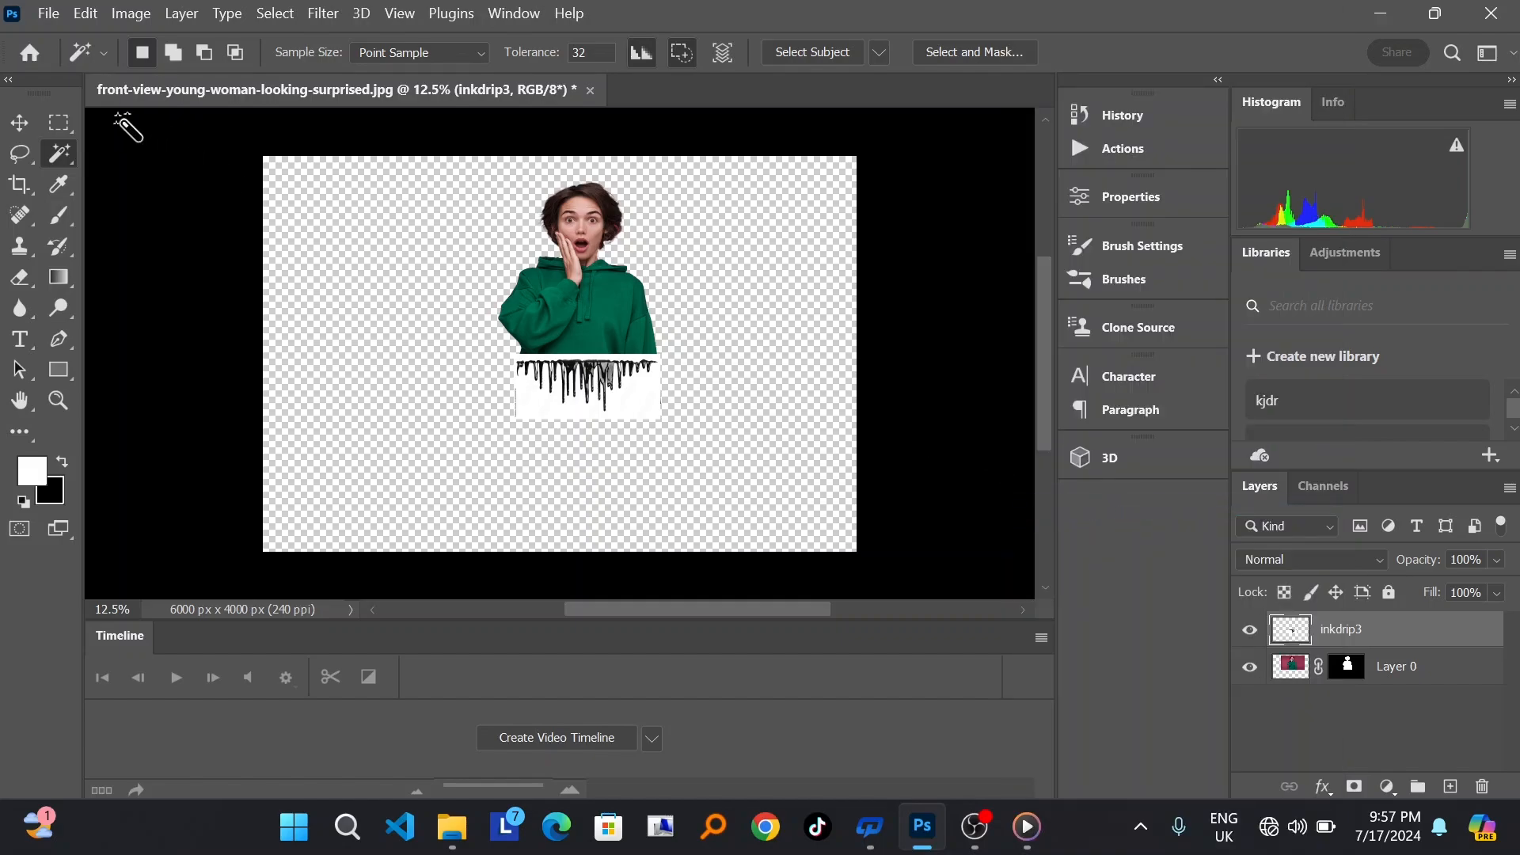
# Step: Select the ink drip layer's white background with the Magic Wand, extend the selection to similar areas, and delete it
pyautogui.rightClick(63, 156)
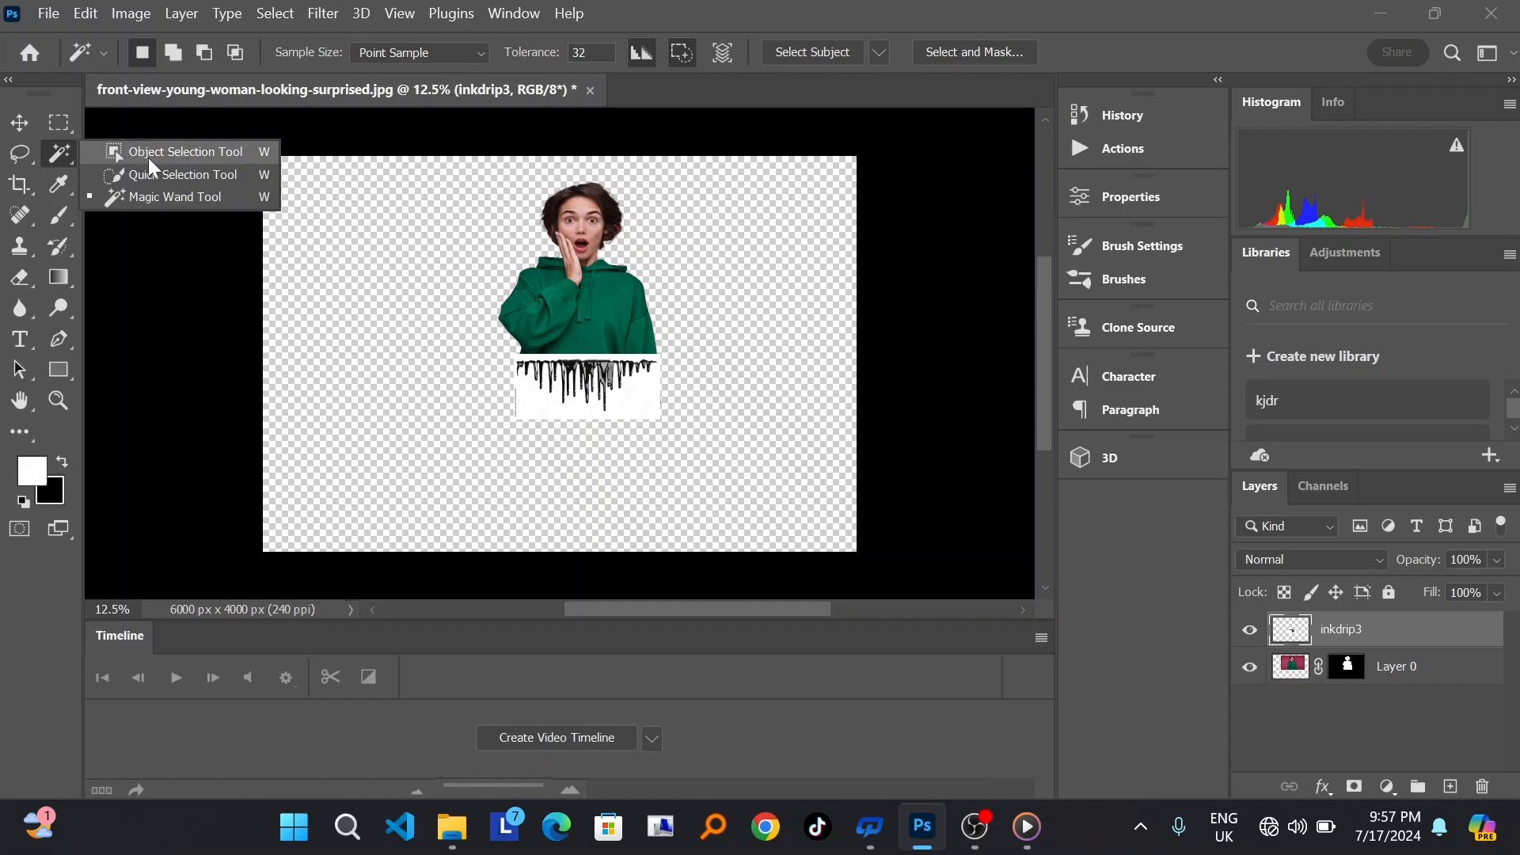
pyautogui.click(184, 196)
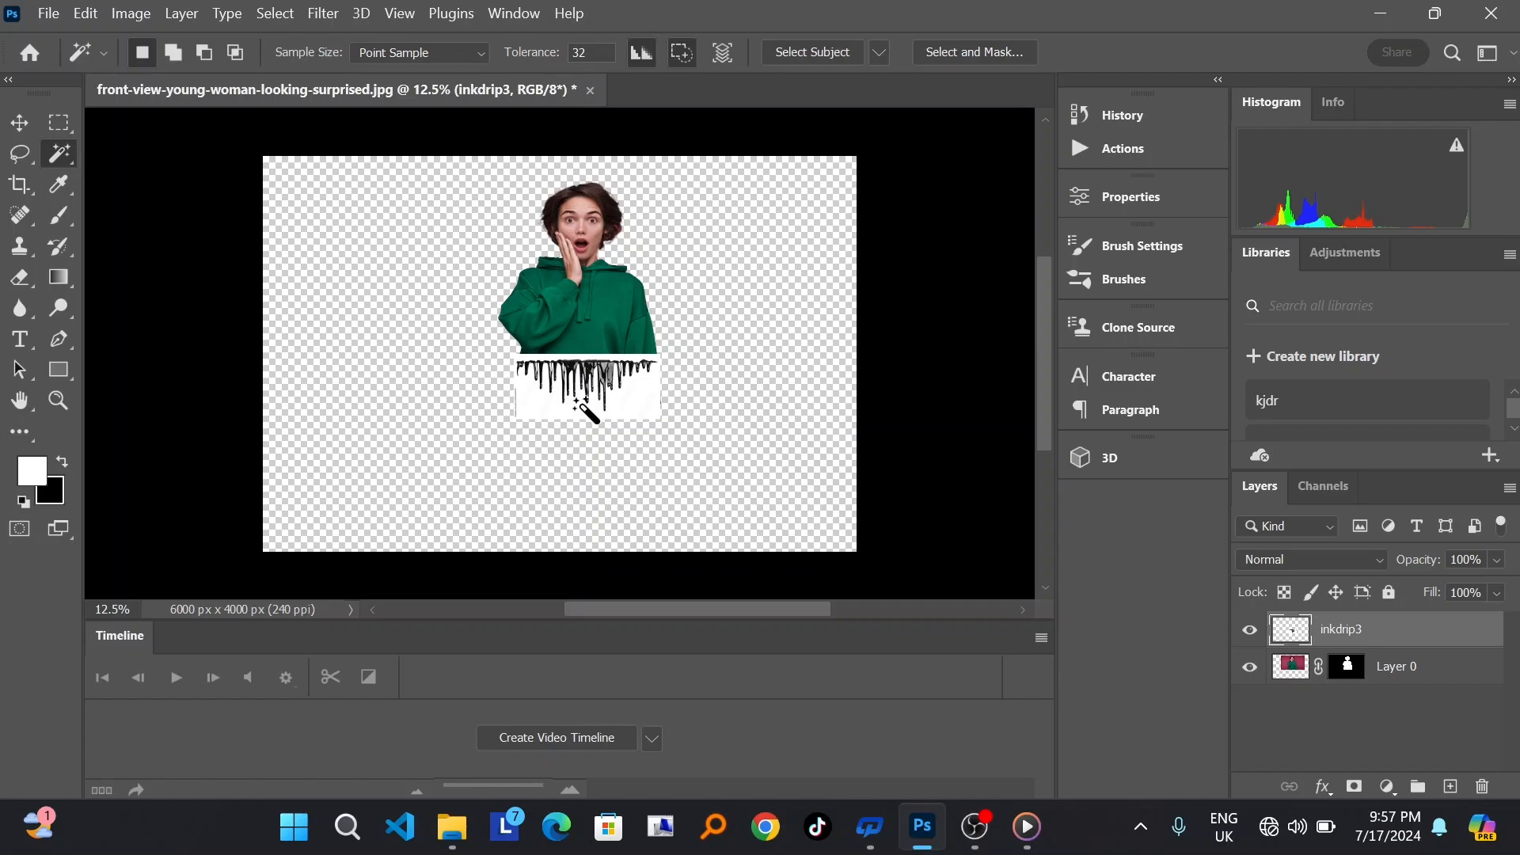
pyautogui.rightClick(586, 410)
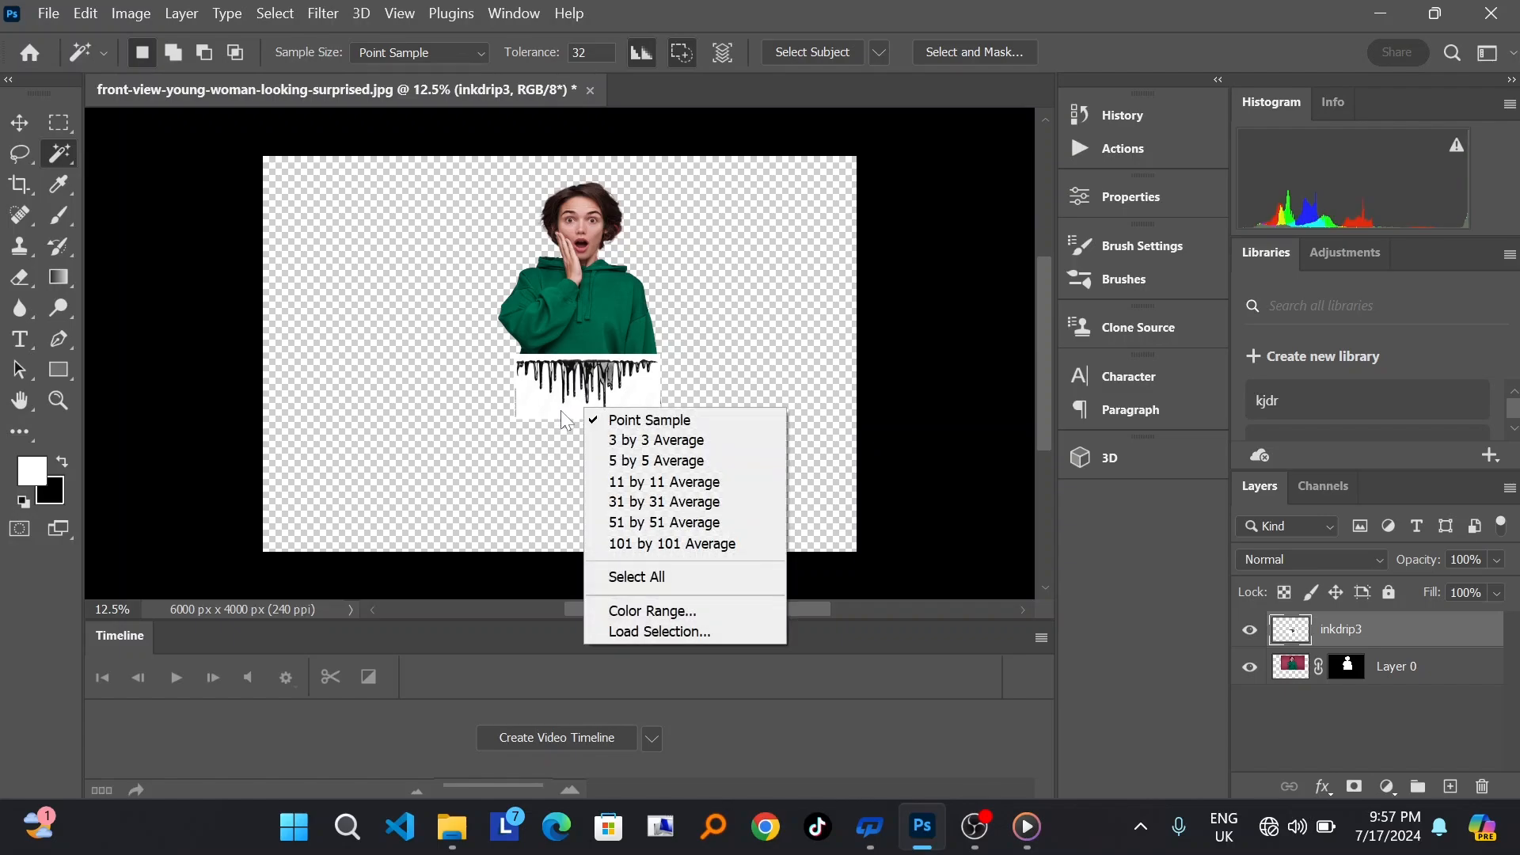
pyautogui.click(560, 410)
pyautogui.click(557, 408)
pyautogui.rightClick(553, 407)
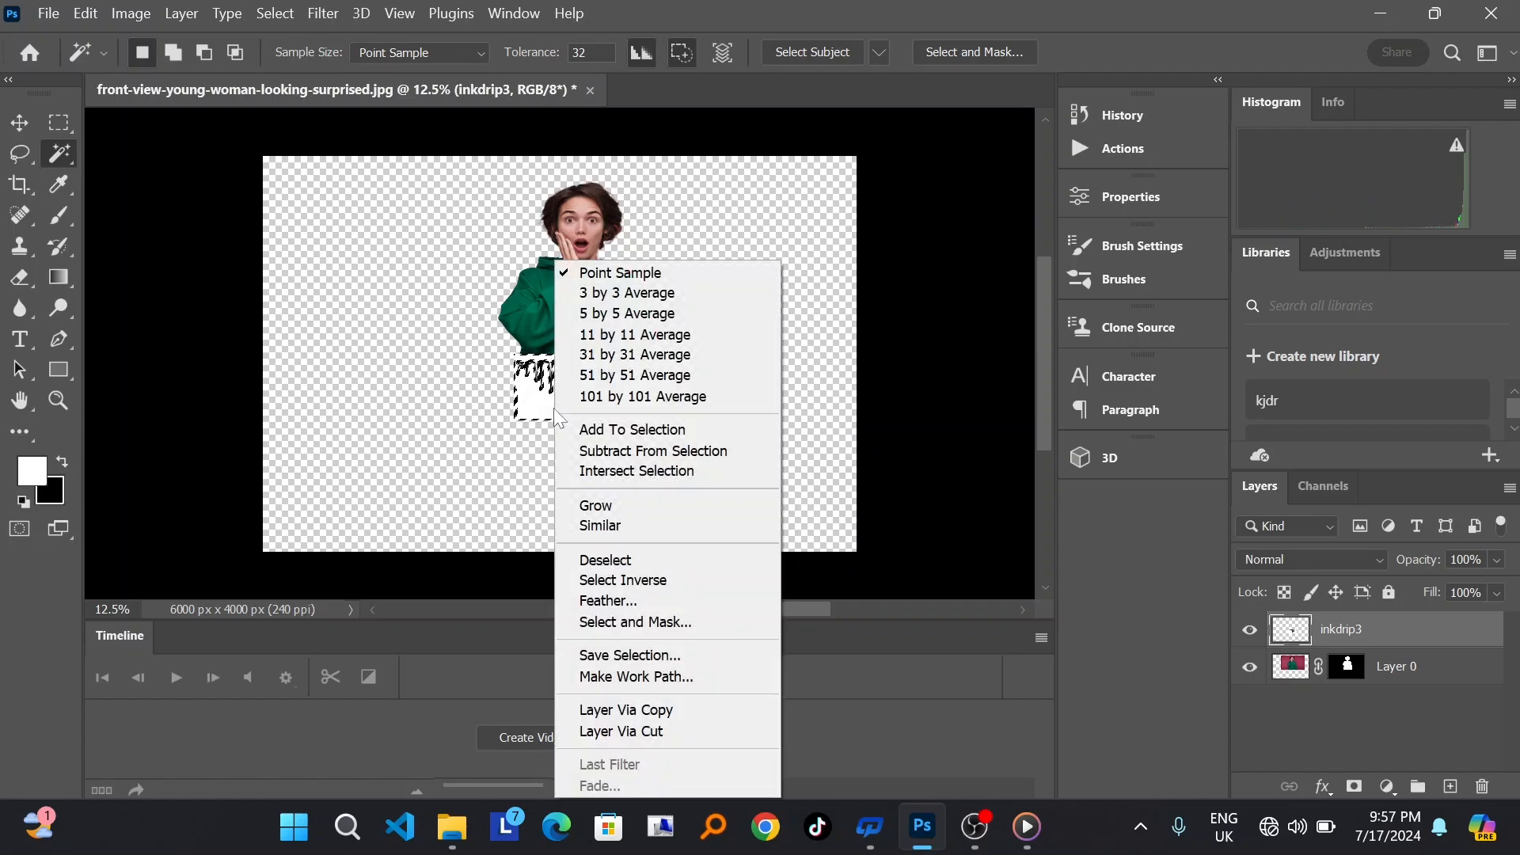
pyautogui.click(634, 523)
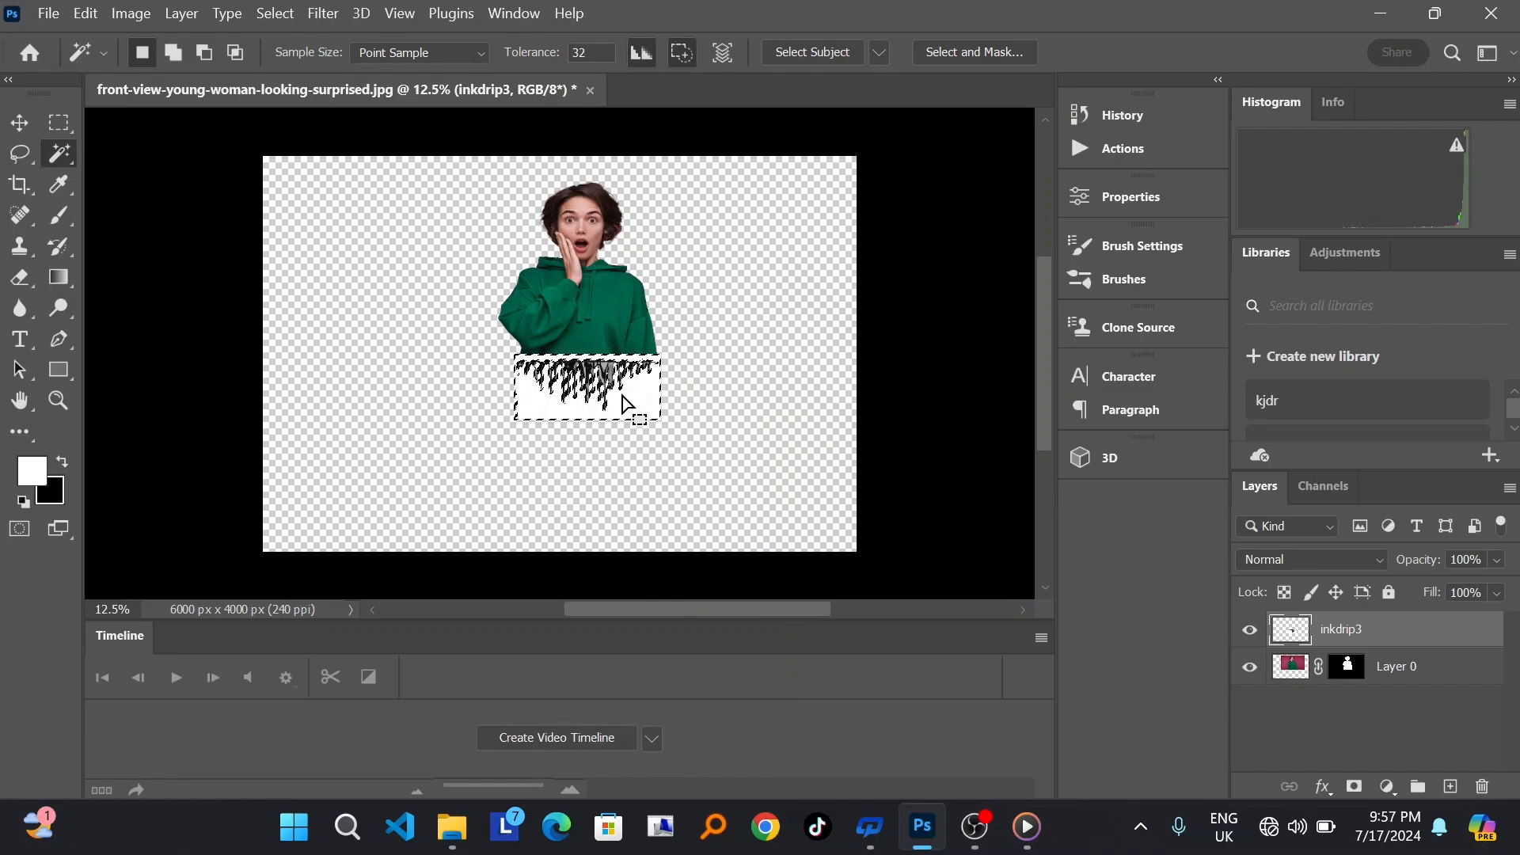
pyautogui.press('Delete')
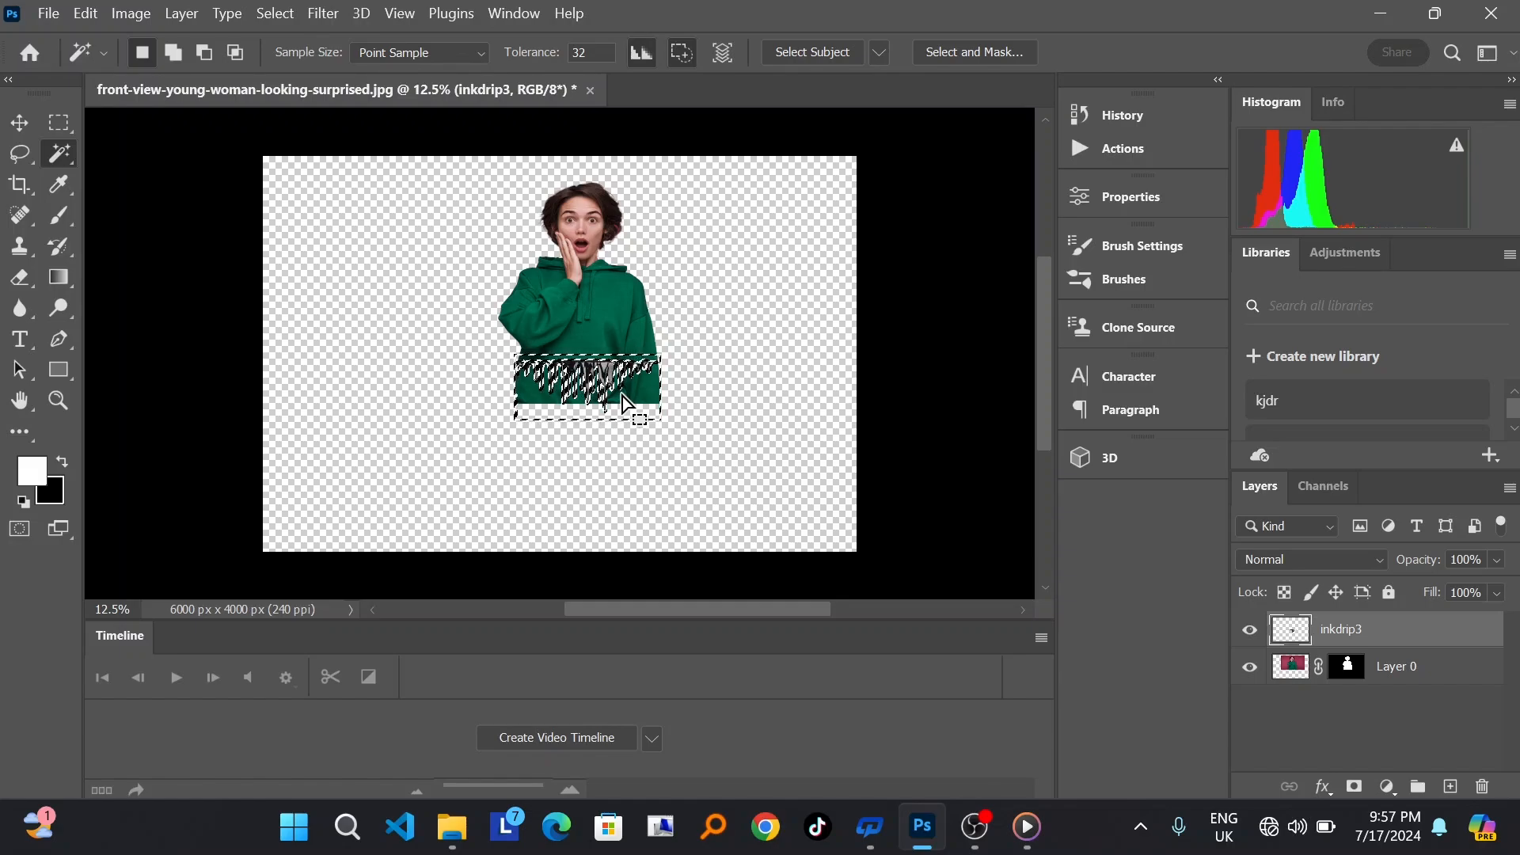
pyautogui.rightClick(1345, 637)
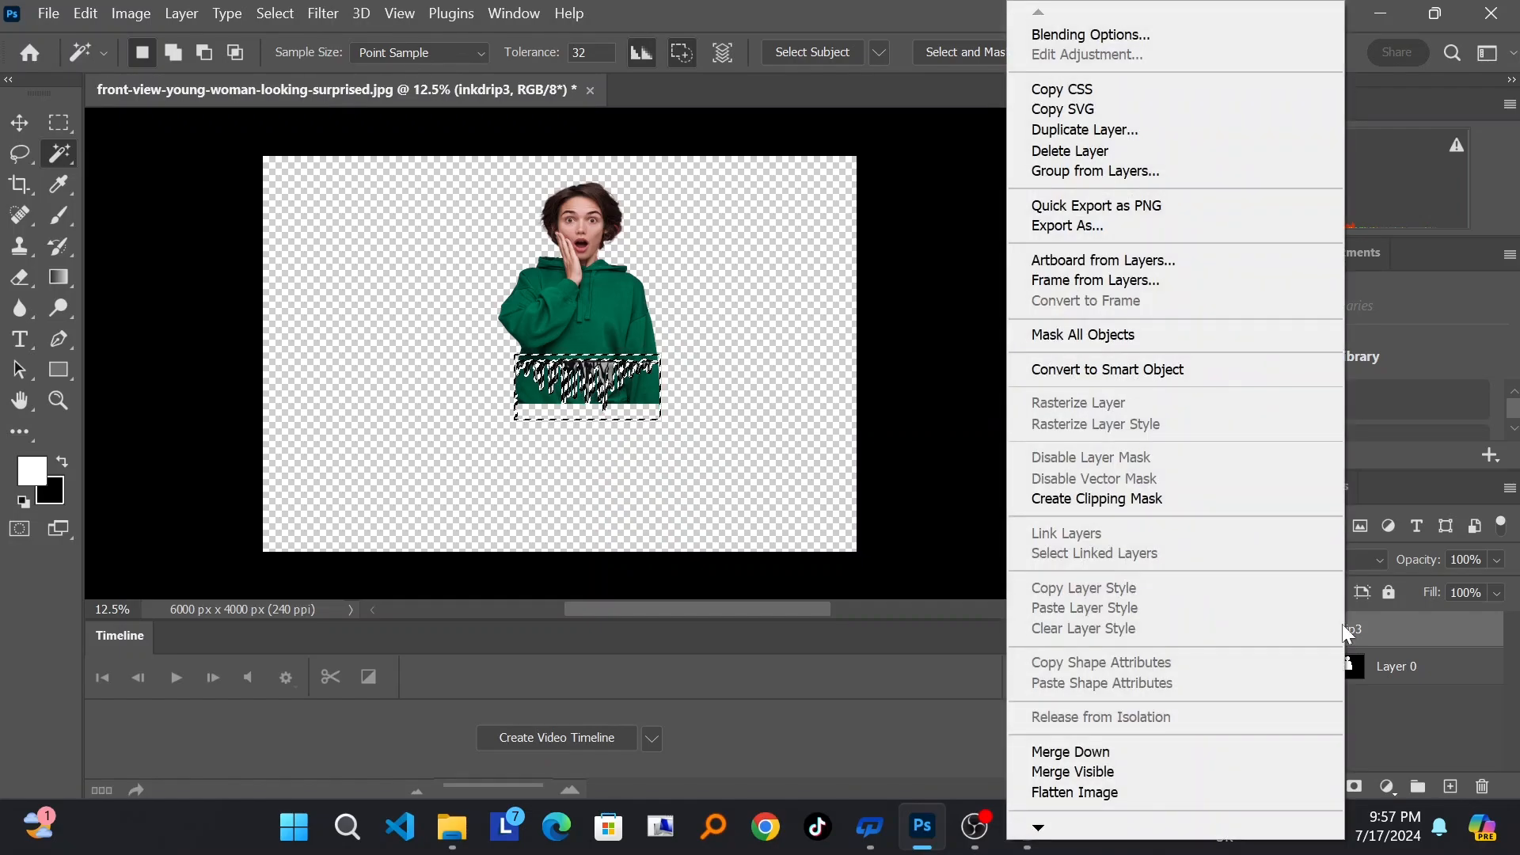
pyautogui.click(1366, 613)
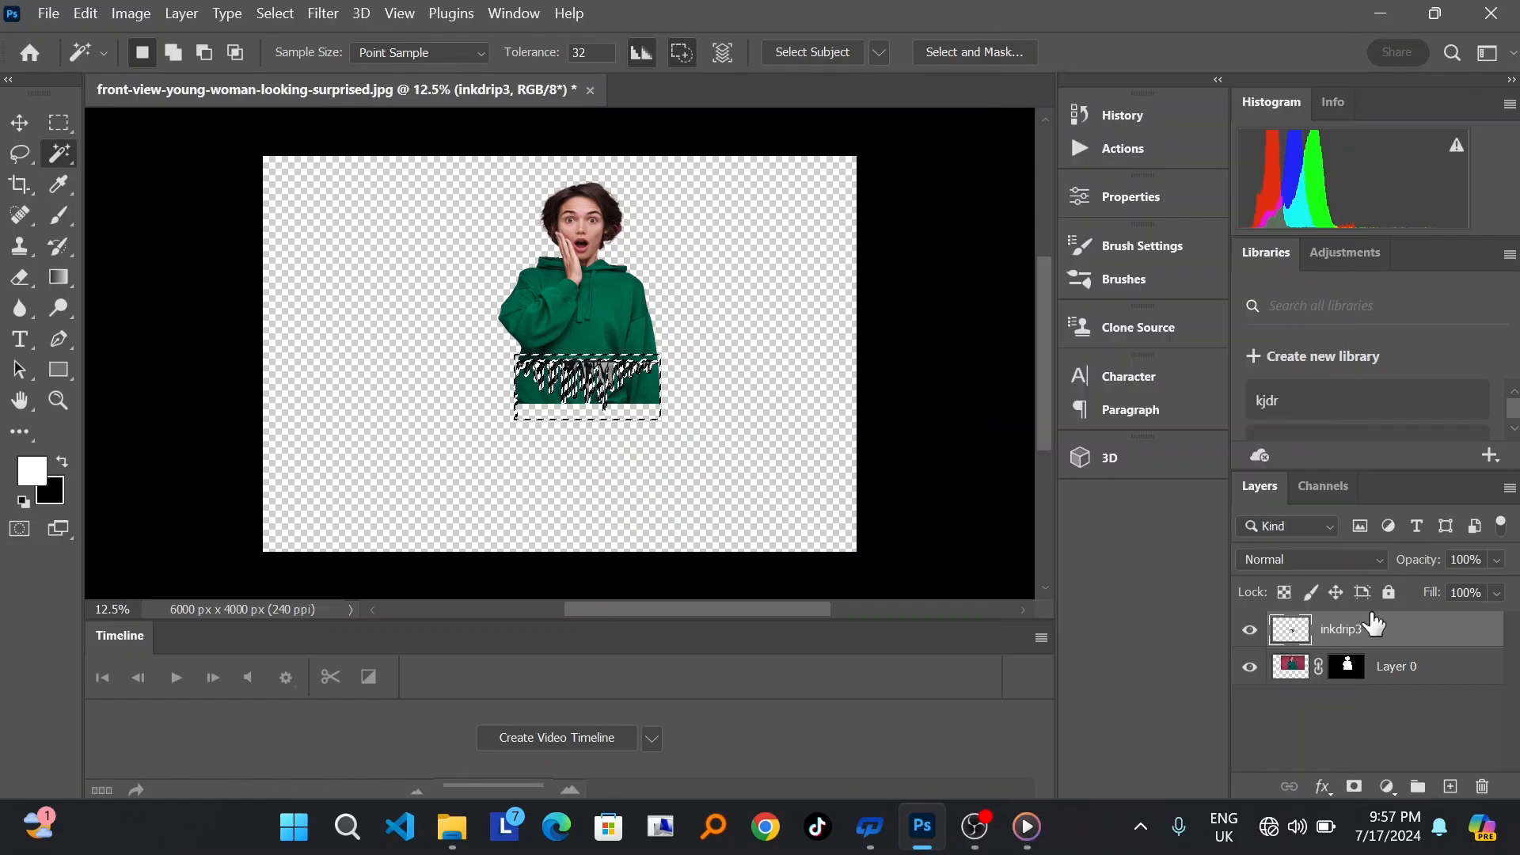
# Step: Load the ink drip layer's pixels as a selection and invert the selection
pyautogui.rightClick(1286, 637)
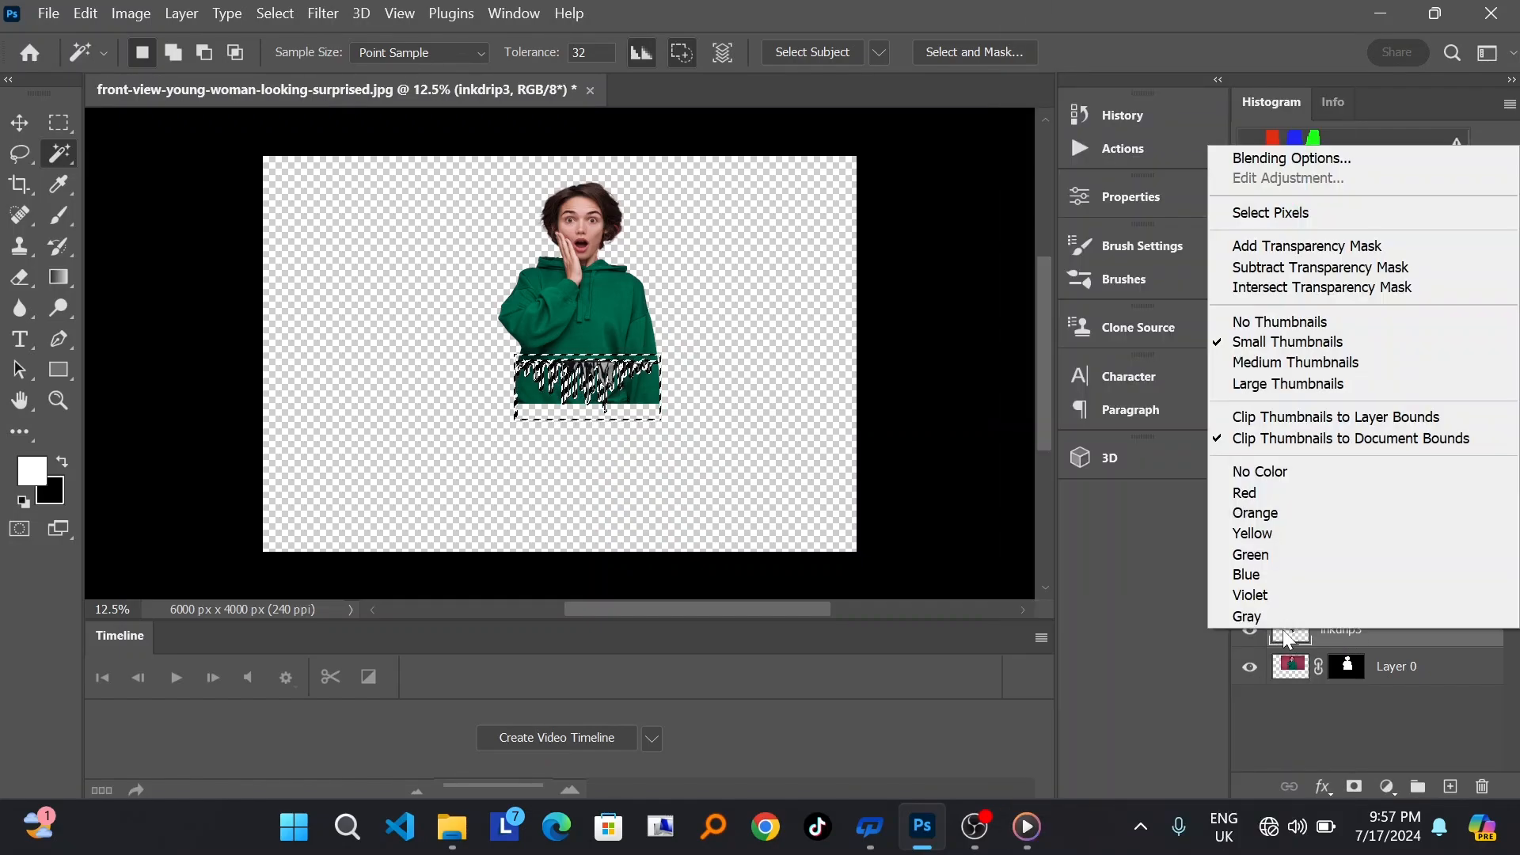
pyautogui.click(1293, 211)
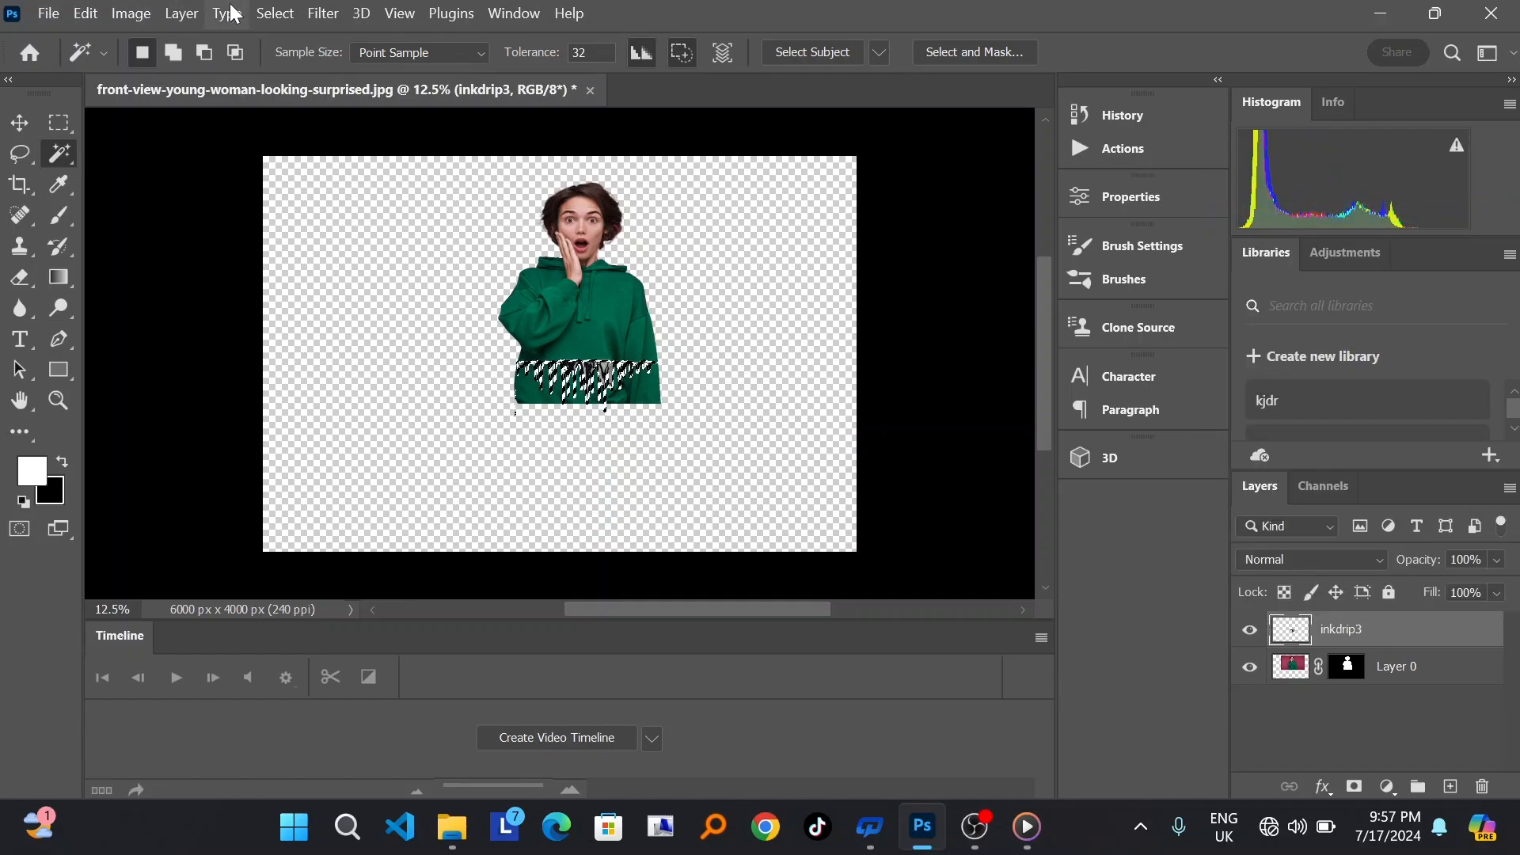
pyautogui.click(273, 14)
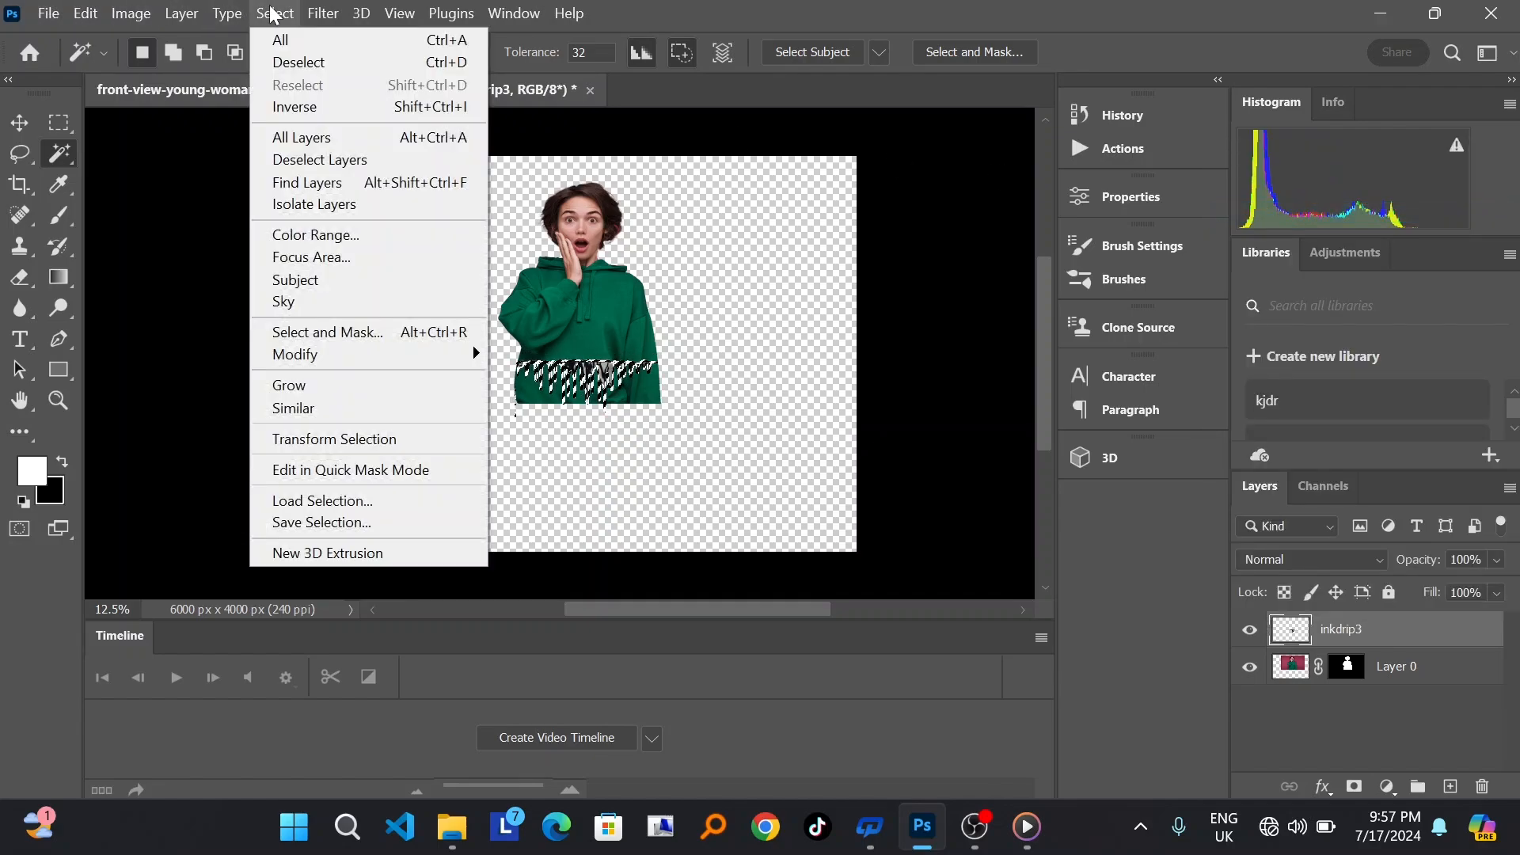
pyautogui.click(301, 108)
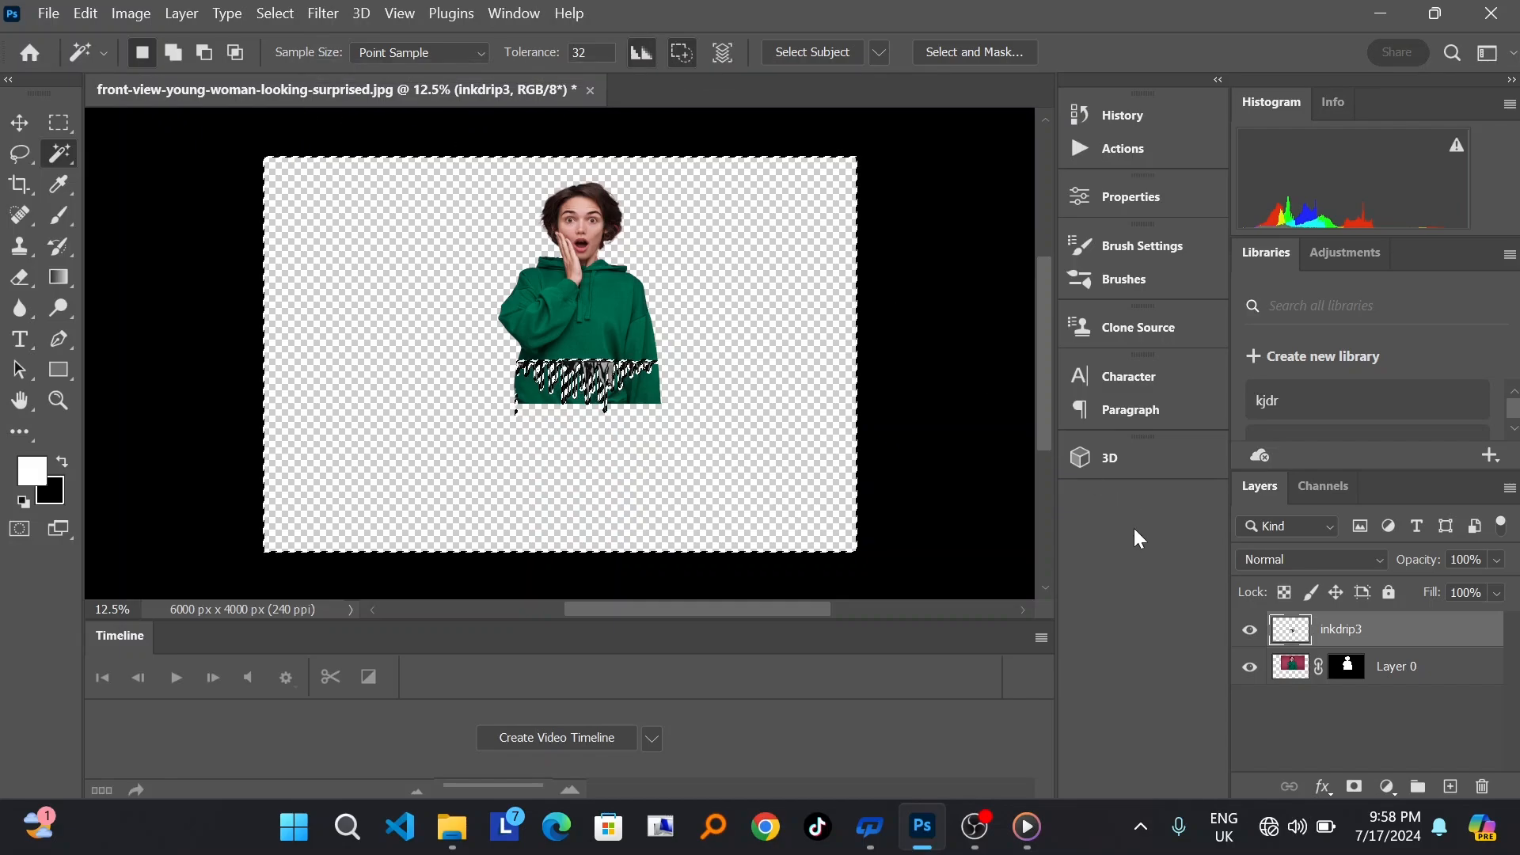
# Step: Hide the inkdrip3 layer and make Layer 0's mask the active target
pyautogui.click(1253, 640)
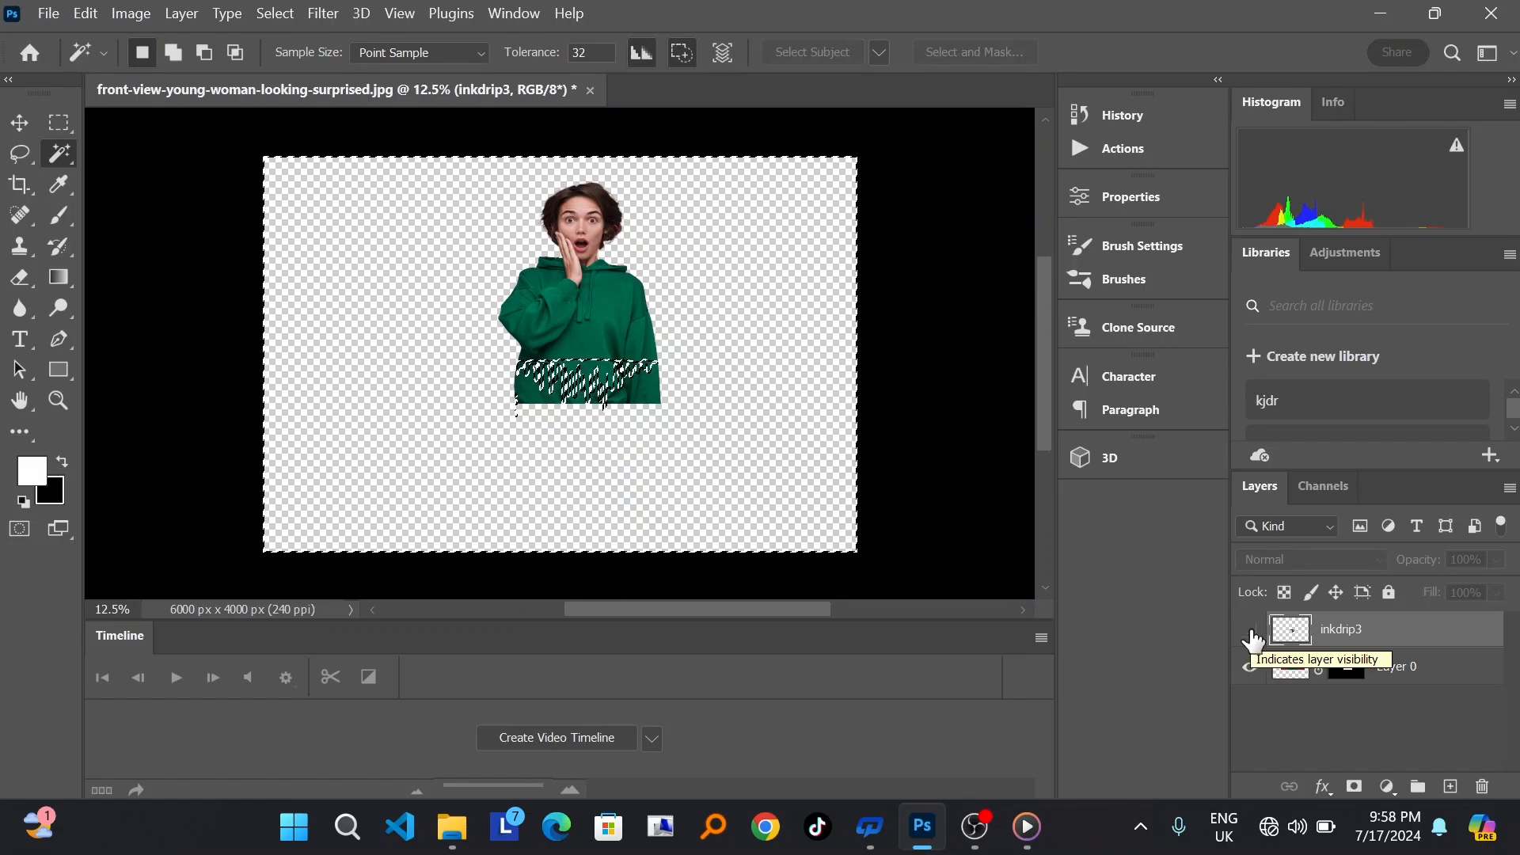
pyautogui.click(1250, 630)
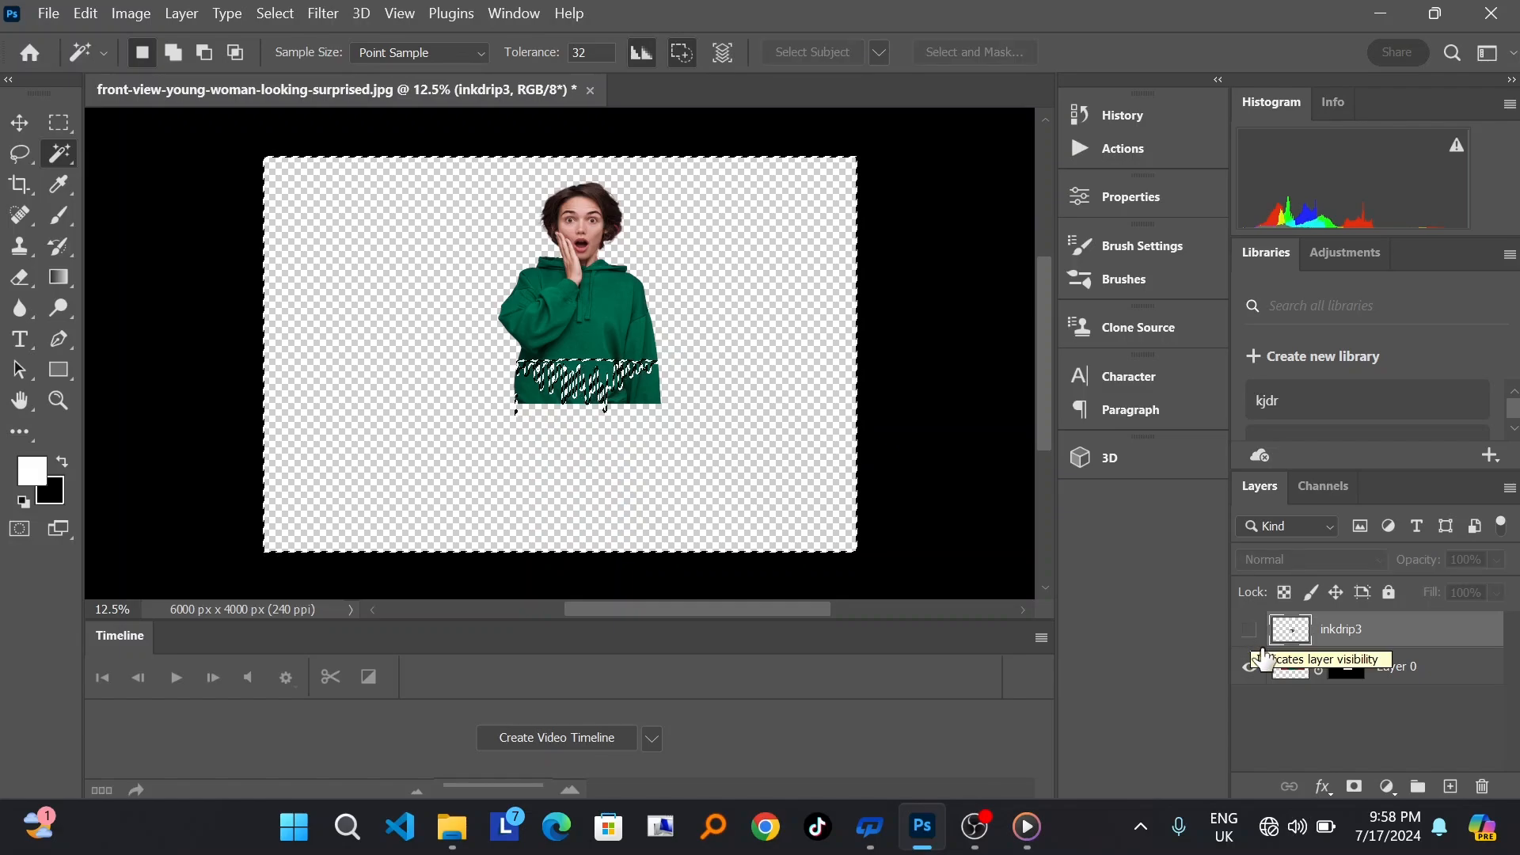
pyautogui.click(1354, 673)
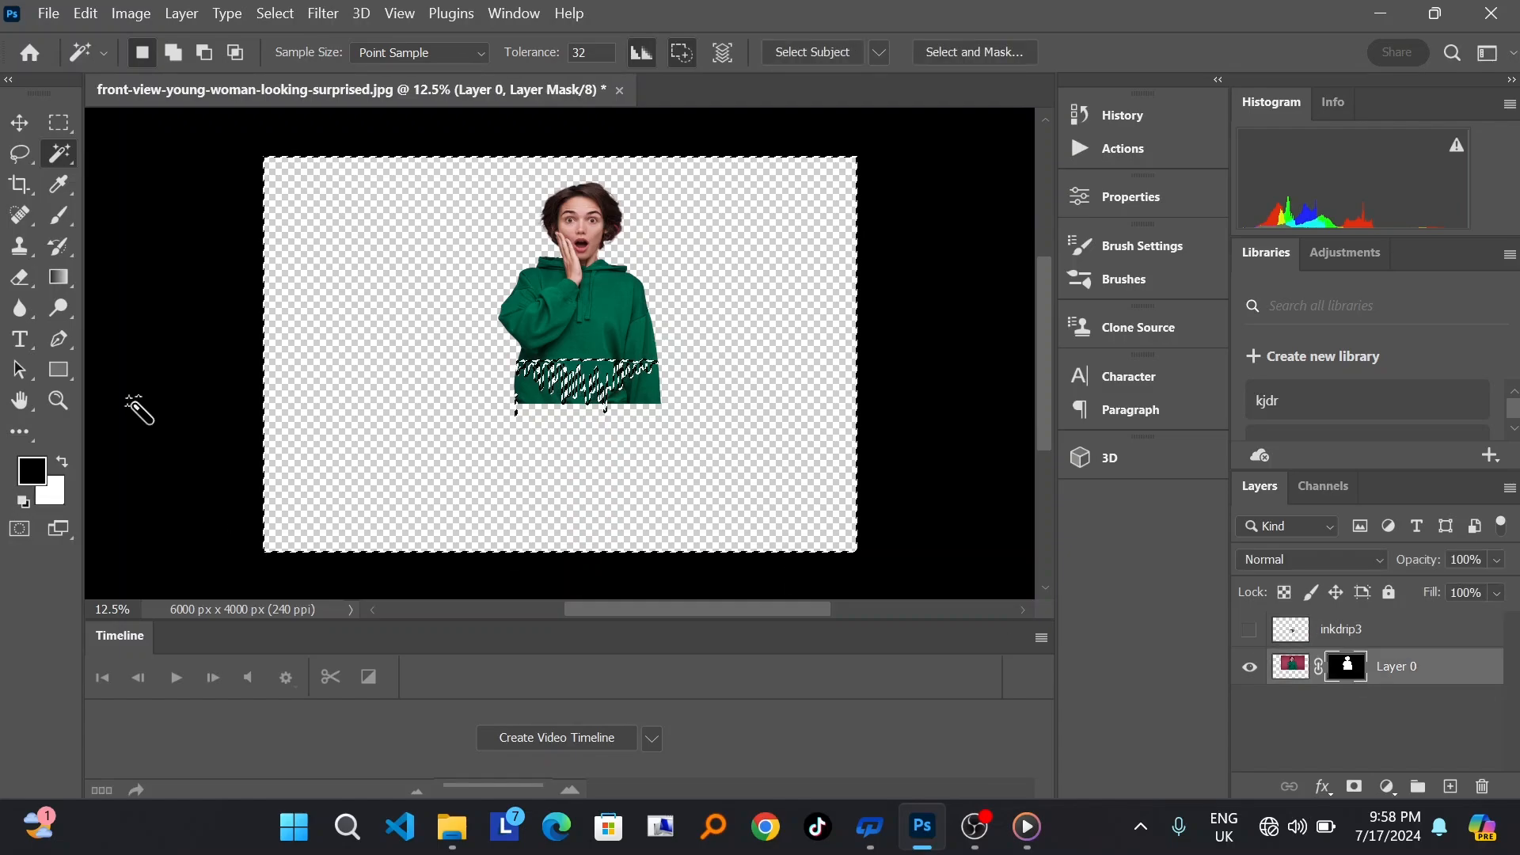
# Step: Set up the Brush tool with a size of 401 px and a hardness of 28%
pyautogui.click(63, 225)
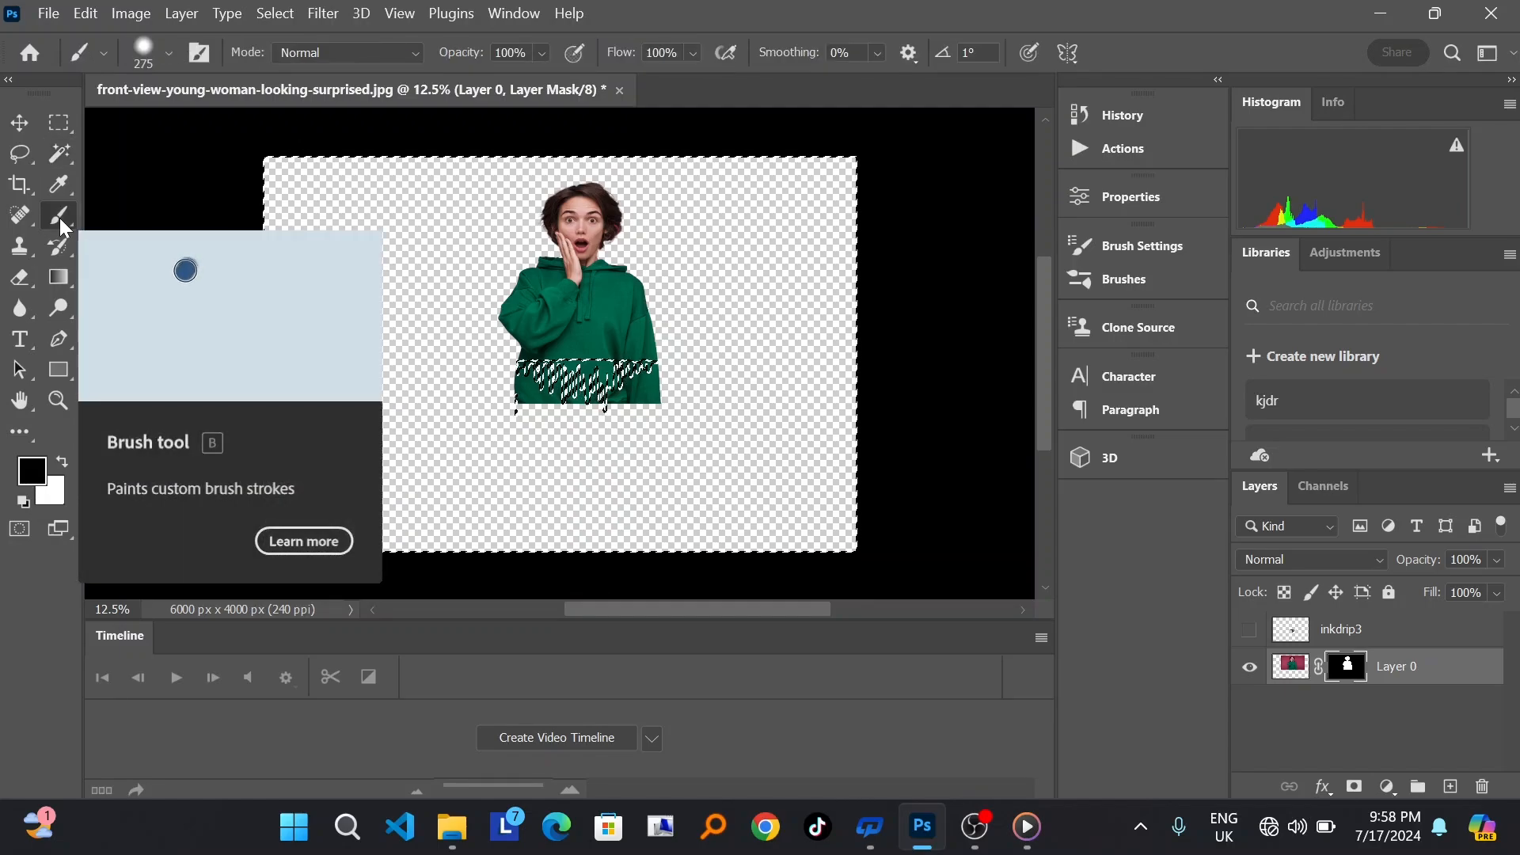
pyautogui.rightClick(65, 221)
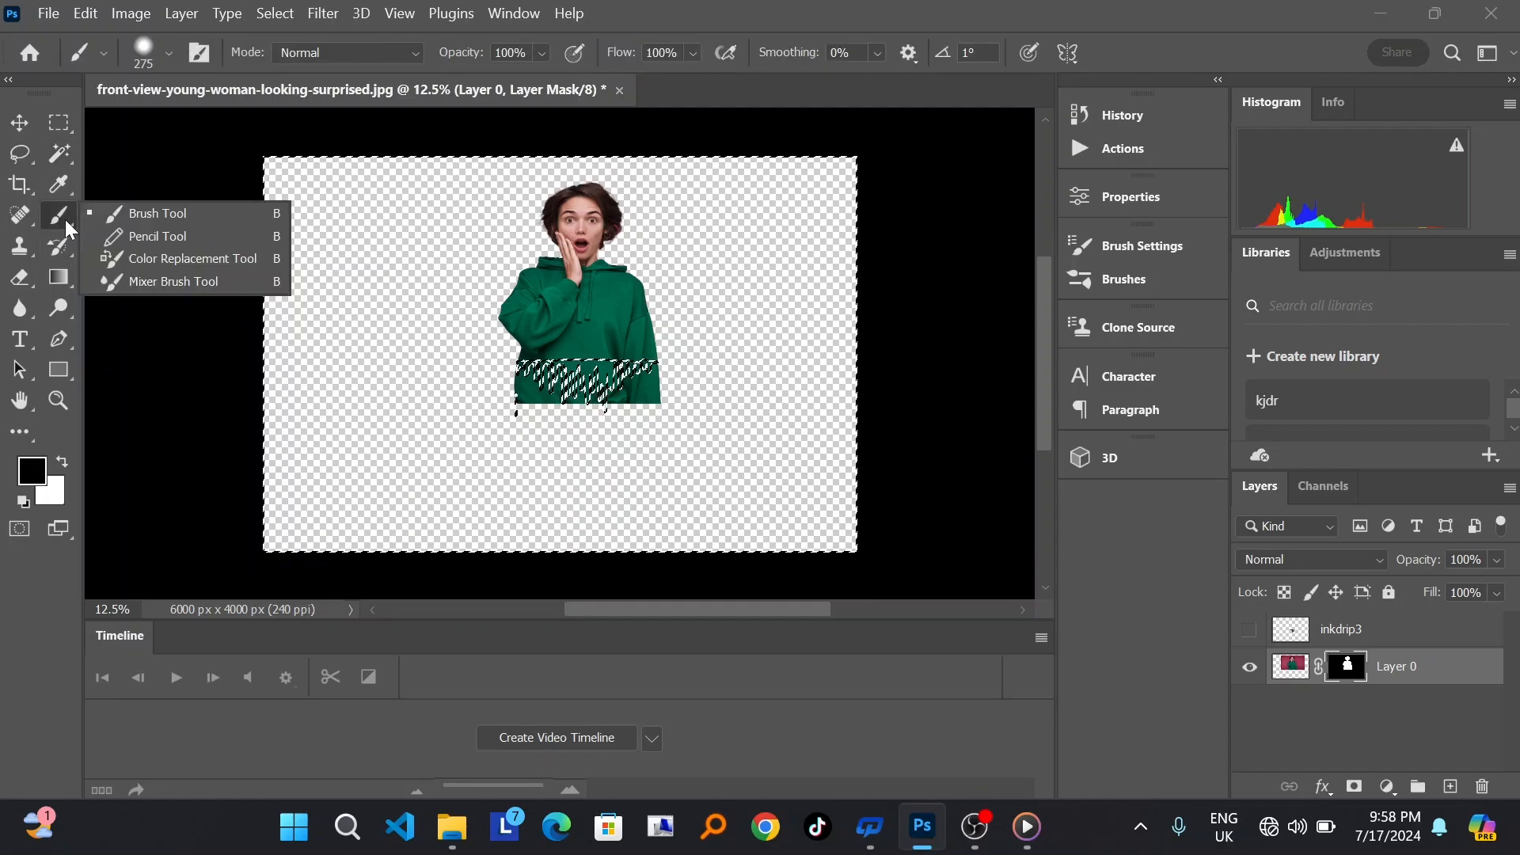
pyautogui.click(155, 215)
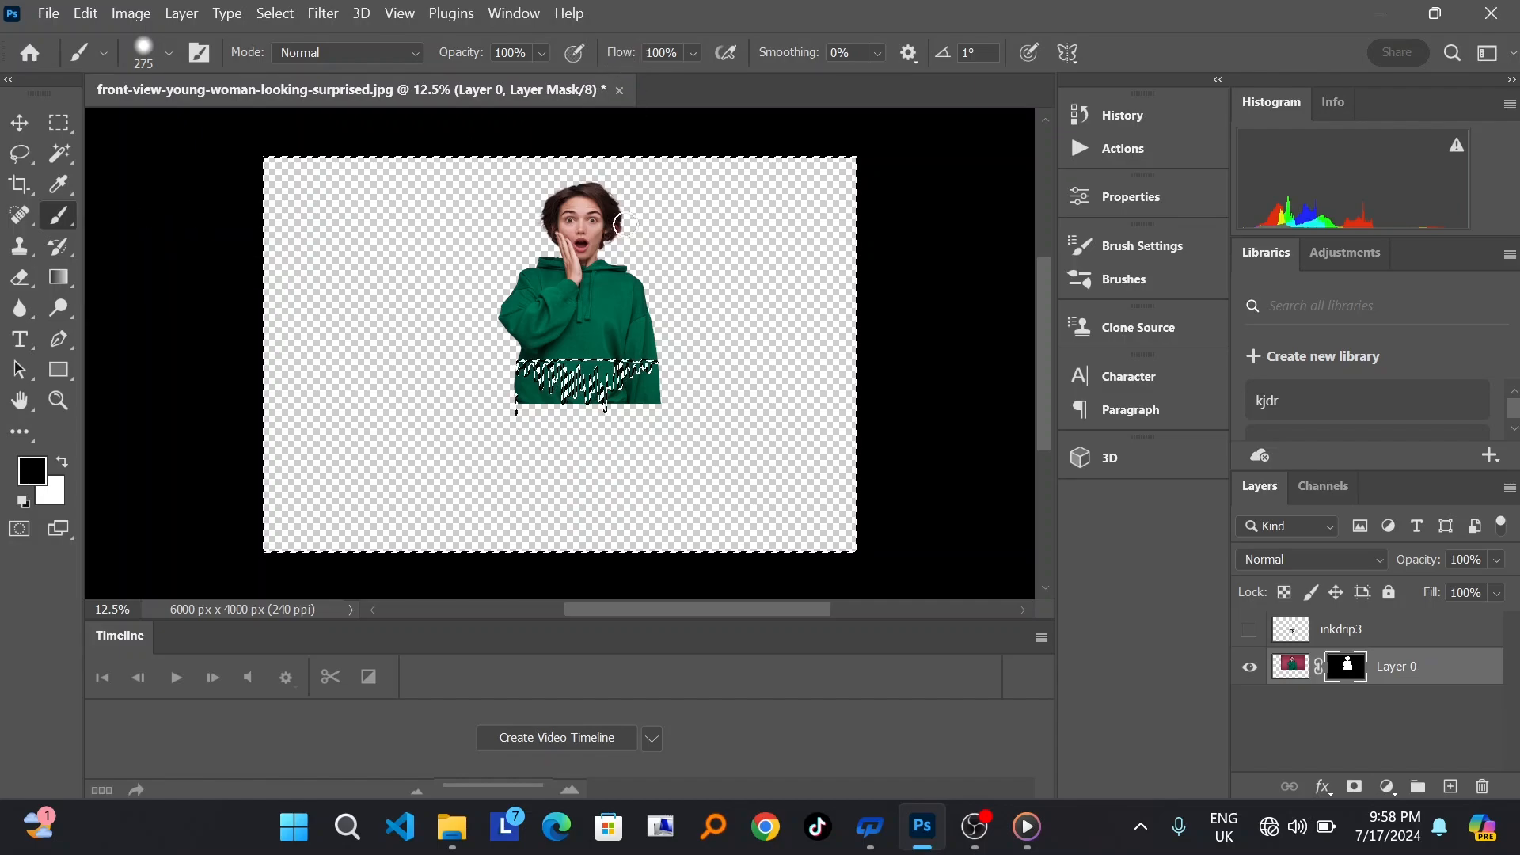
pyautogui.rightClick(492, 454)
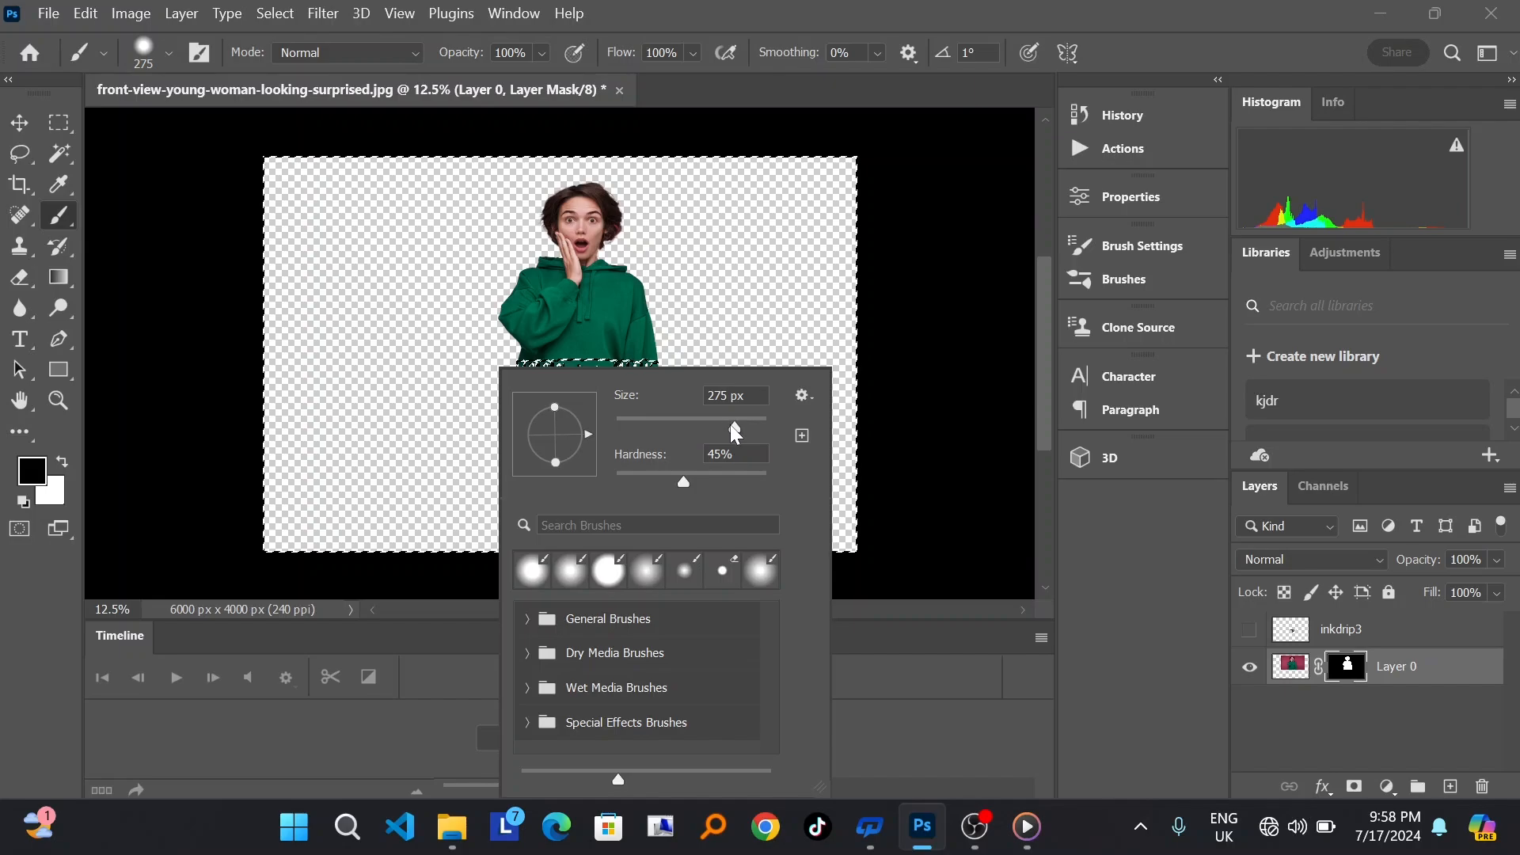
pyautogui.moveTo(730, 424); pyautogui.dragTo(714, 425)
pyautogui.moveTo(693, 478); pyautogui.dragTo(658, 477)
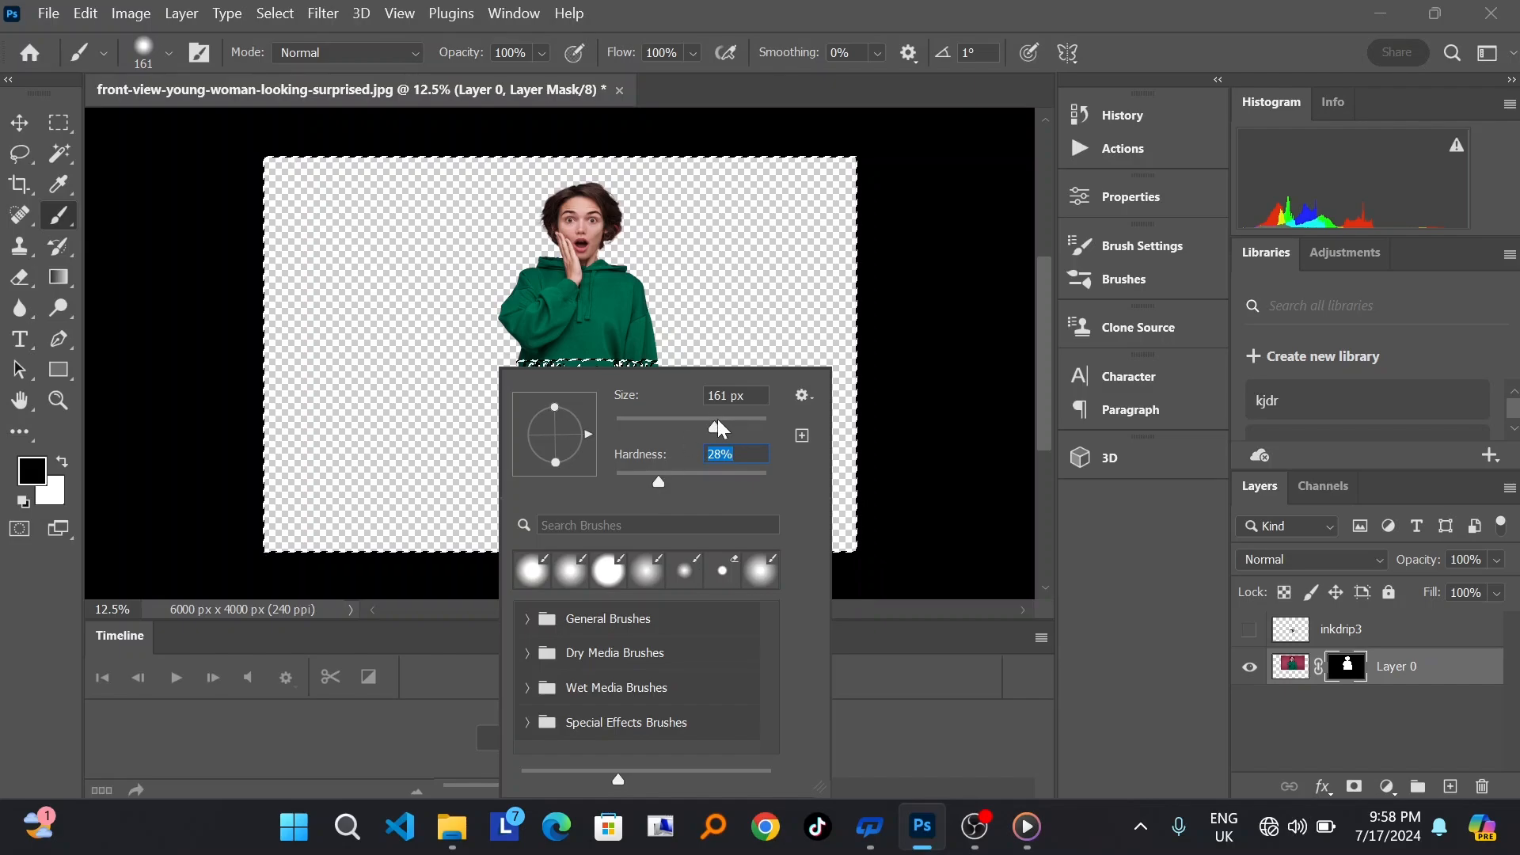
pyautogui.moveTo(717, 419)
pyautogui.mouseDown()
pyautogui.moveTo(677, 425)
pyautogui.moveTo(734, 426)
pyautogui.moveTo(677, 424)
pyautogui.moveTo(744, 425)
pyautogui.mouseUp()
pyautogui.click(456, 452)
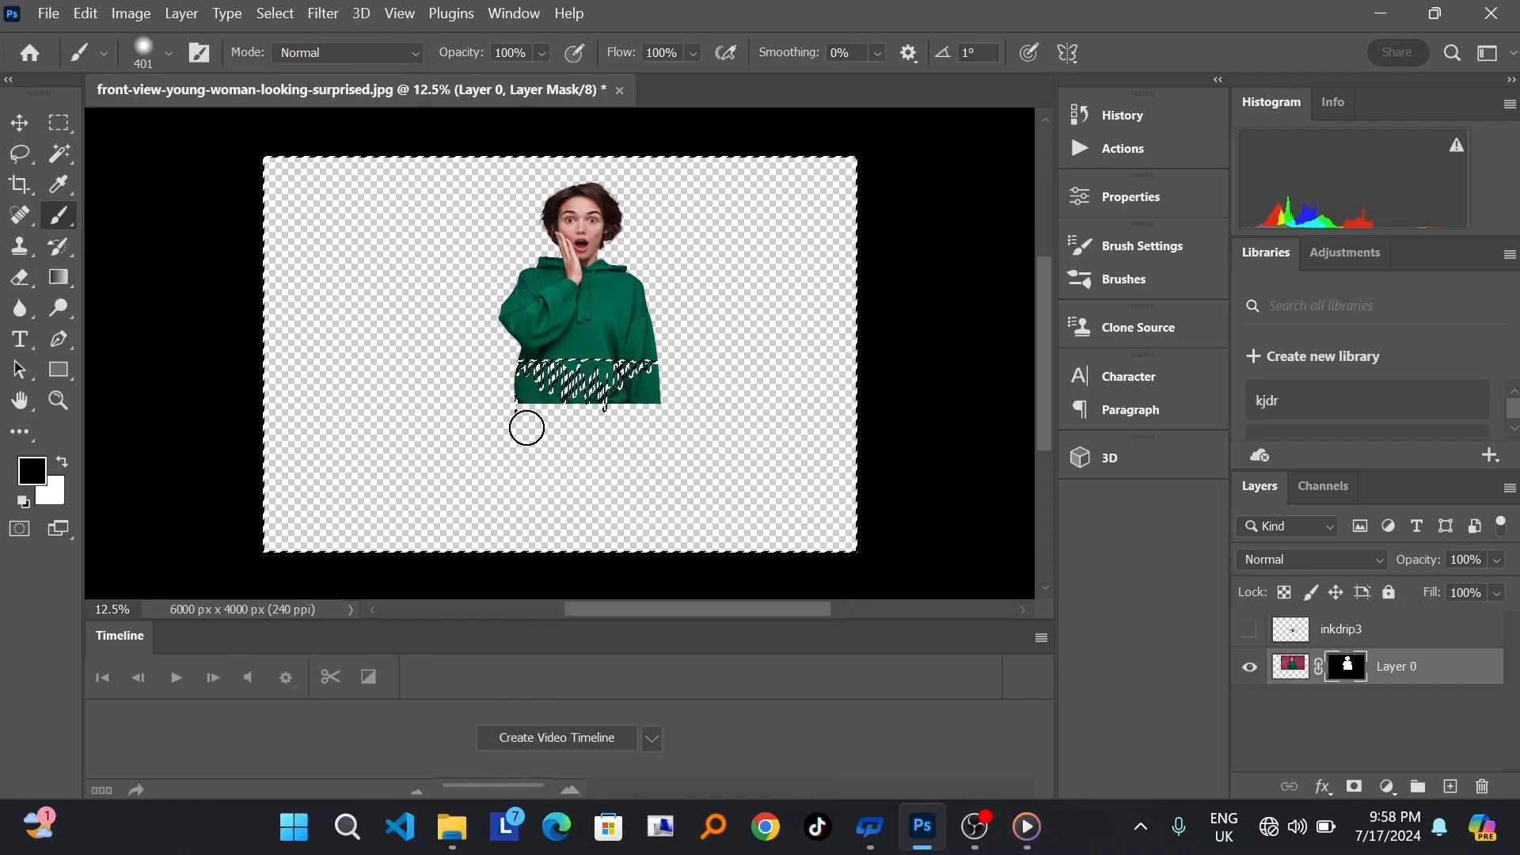
# Step: Paint black on Layer 0's mask along the hoodie's lower edge to cut it into drips, and clear the selection
pyautogui.moveTo(527, 425)
pyautogui.mouseDown()
pyautogui.moveTo(521, 385)
pyautogui.moveTo(596, 420)
pyautogui.moveTo(638, 418)
pyautogui.moveTo(657, 407)
pyautogui.moveTo(652, 386)
pyautogui.moveTo(570, 402)
pyautogui.moveTo(662, 389)
pyautogui.moveTo(593, 401)
pyautogui.moveTo(613, 391)
pyautogui.moveTo(546, 380)
pyautogui.moveTo(533, 384)
pyautogui.moveTo(549, 395)
pyautogui.moveTo(523, 407)
pyautogui.moveTo(629, 420)
pyautogui.moveTo(590, 402)
pyautogui.moveTo(605, 398)
pyautogui.moveTo(595, 411)
pyautogui.moveTo(601, 382)
pyautogui.moveTo(572, 408)
pyautogui.mouseUp()
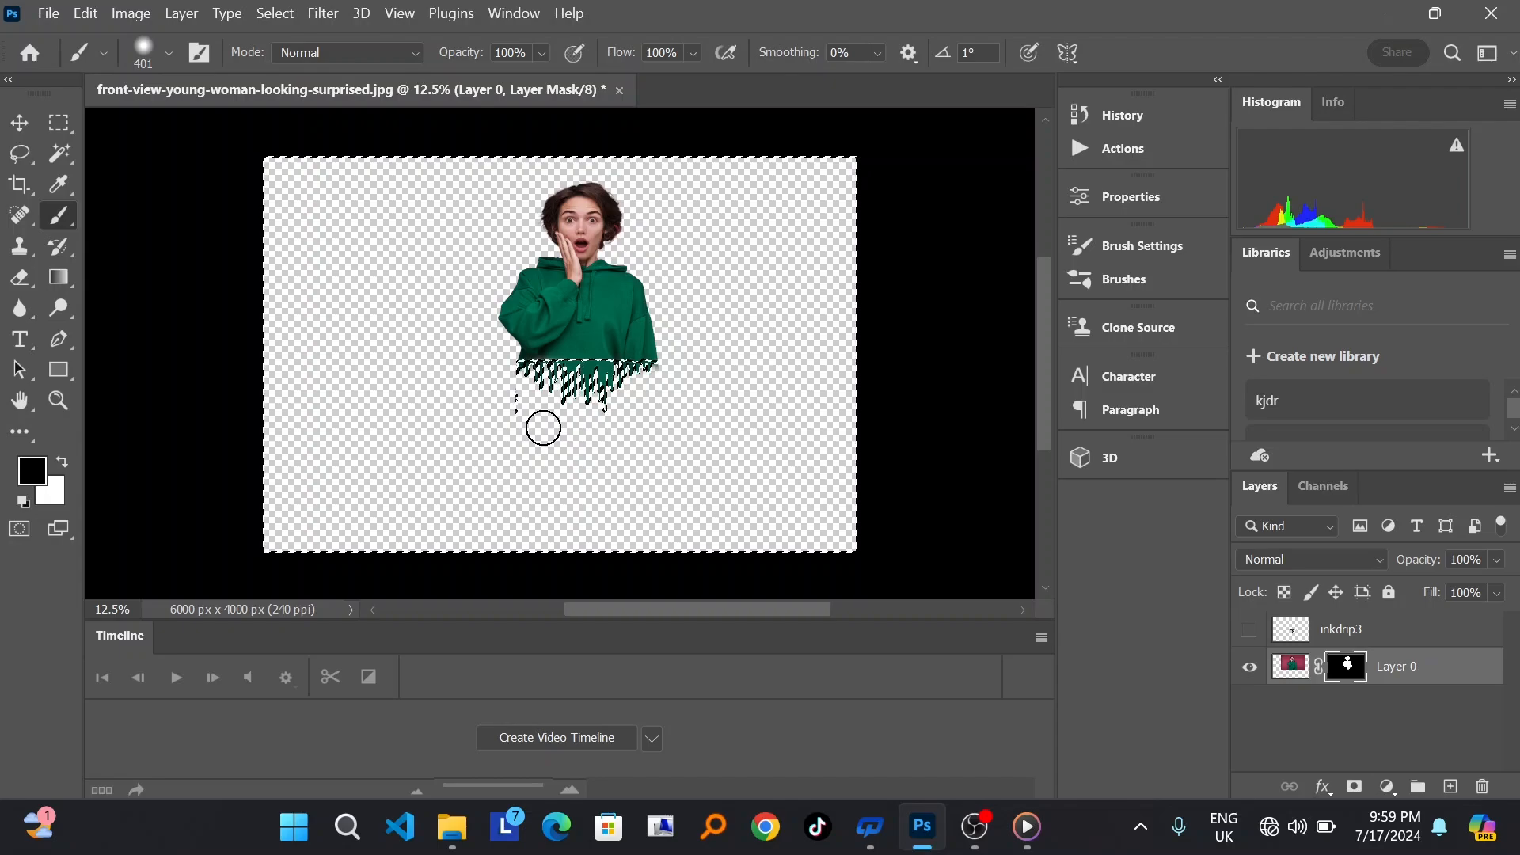
pyautogui.hotkey('ctrl', 'd')
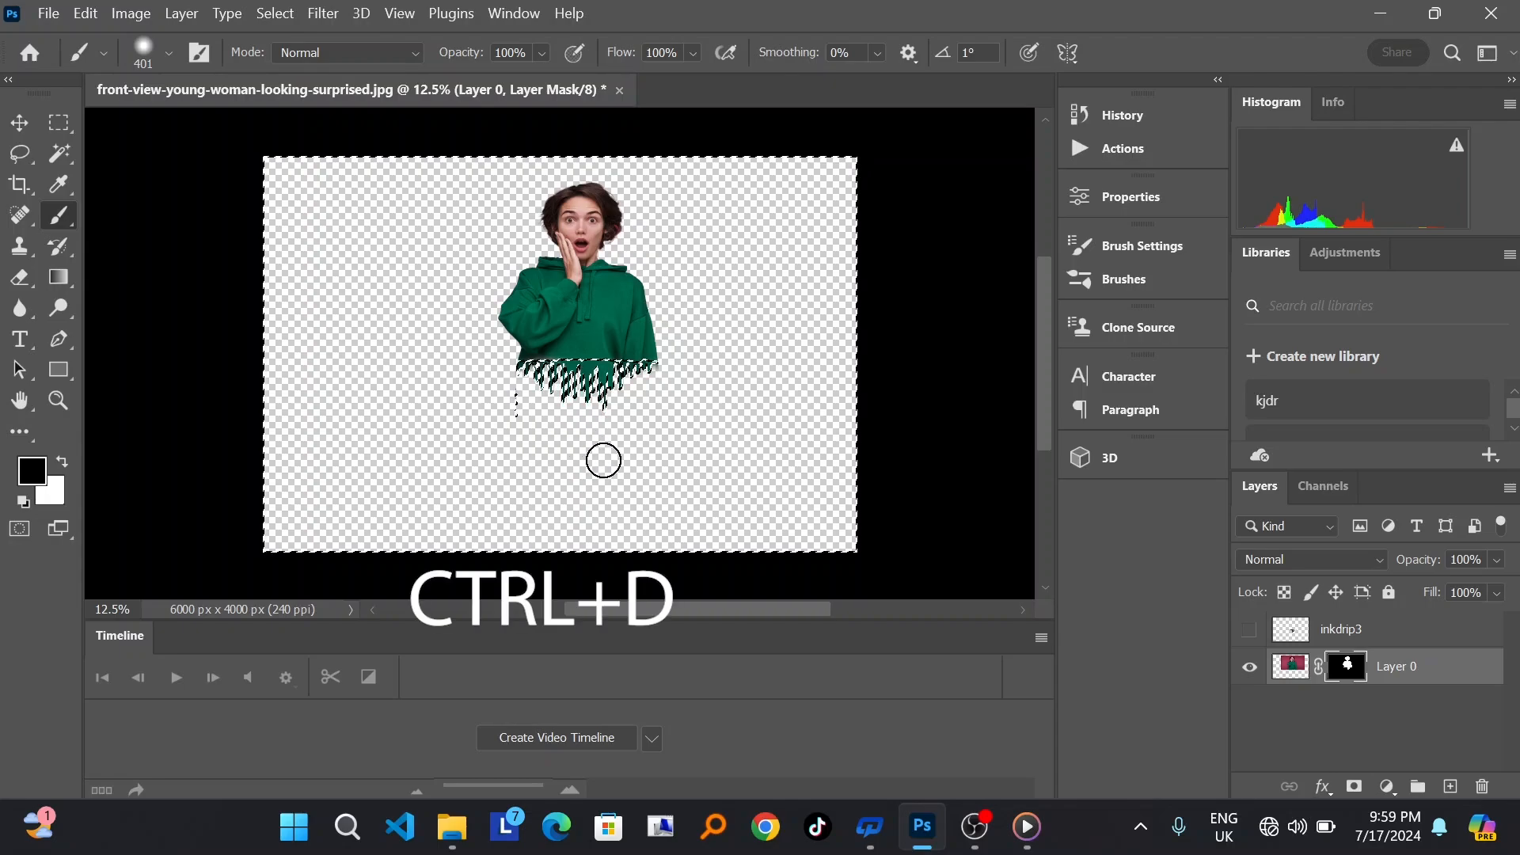
pyautogui.hotkey('ctrl', 'd')
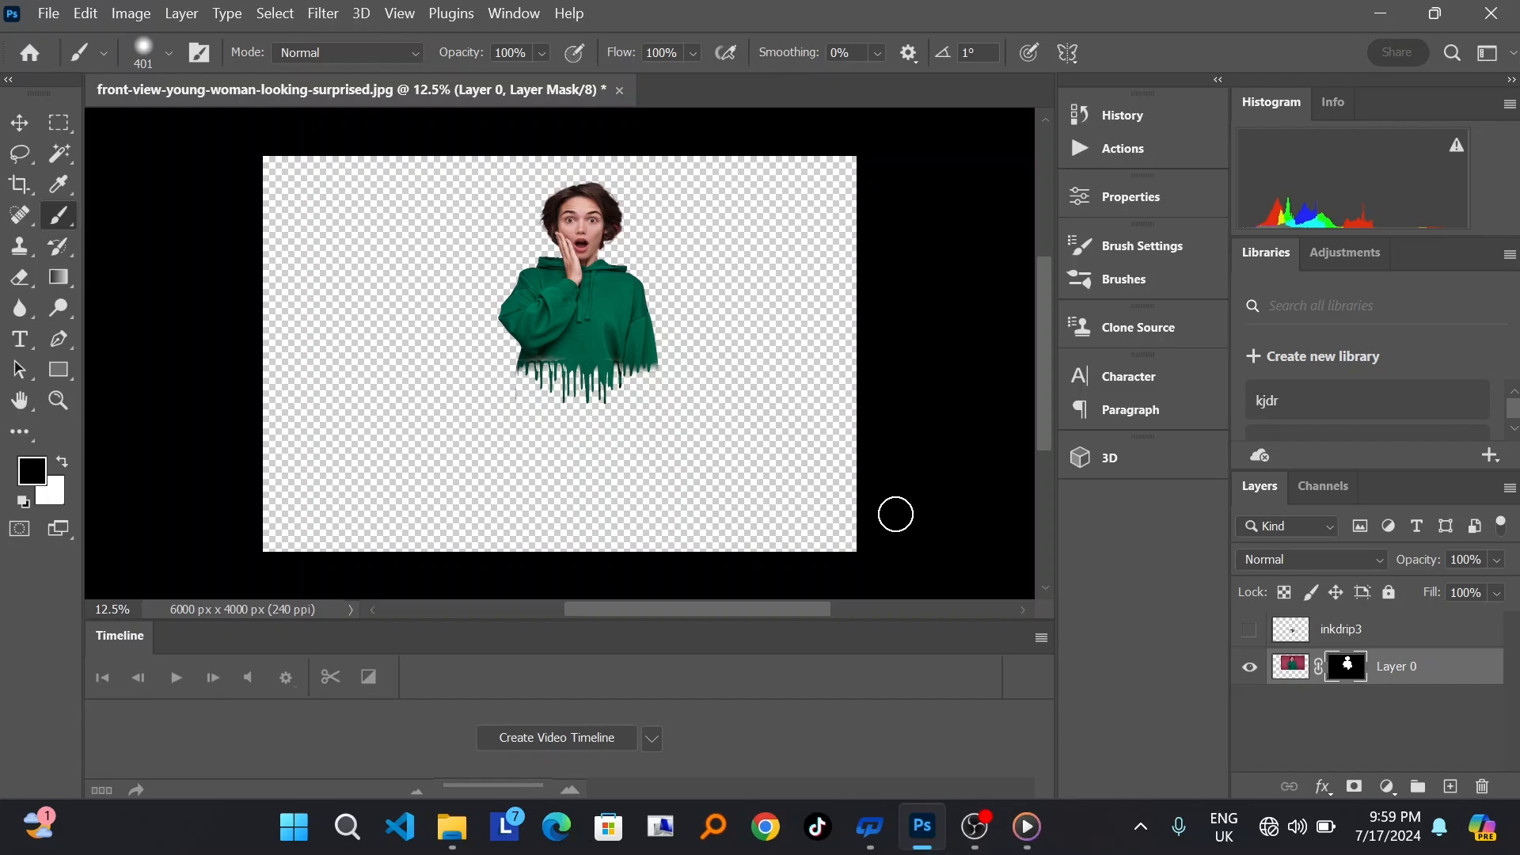
# Step: Add a new empty layer and move it below Layer 0
pyautogui.click(1451, 788)
pyautogui.press('x')
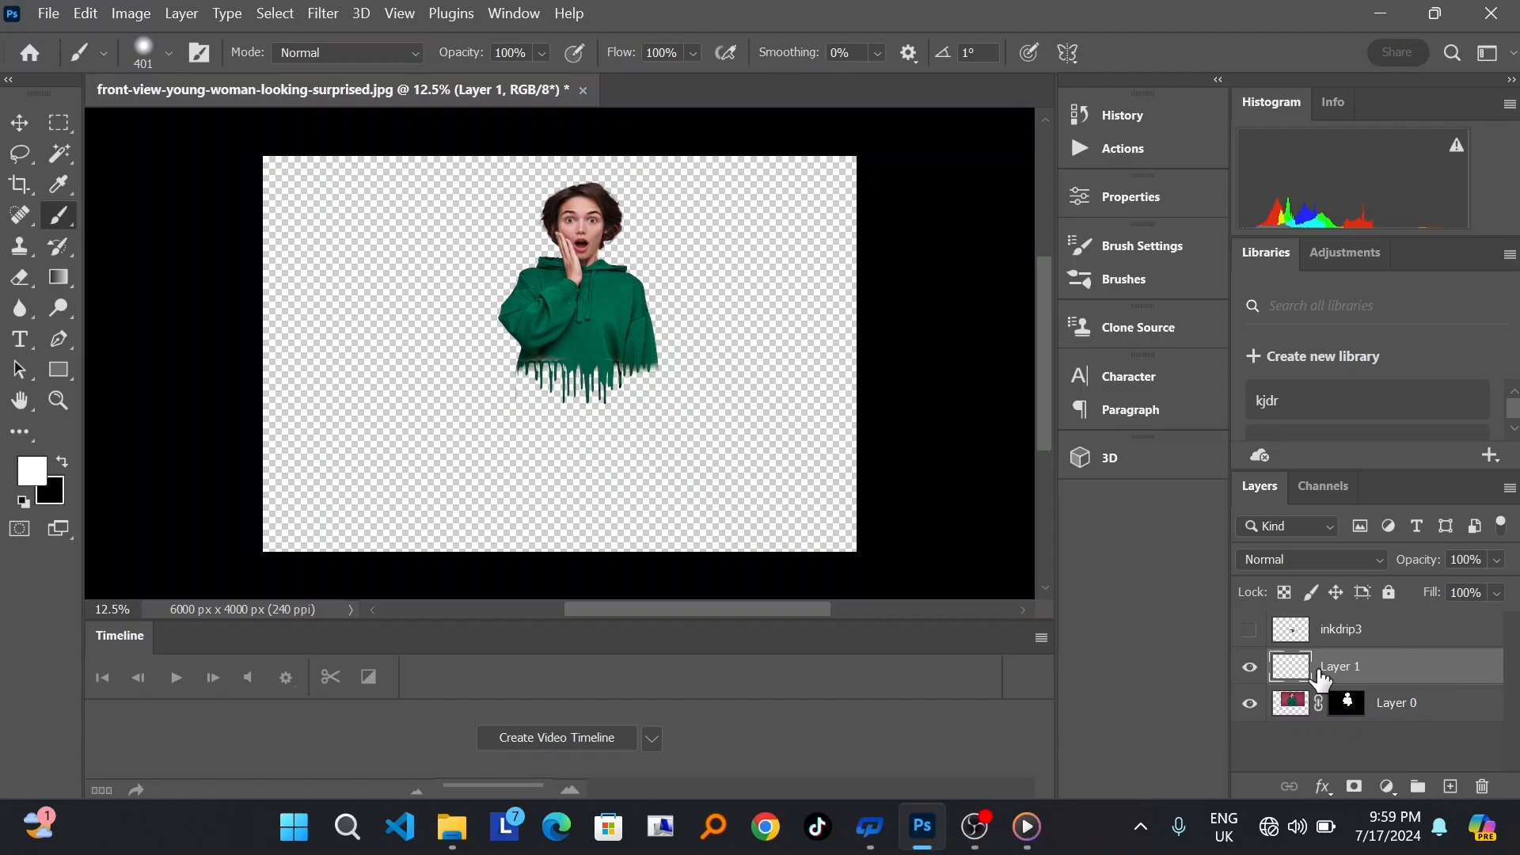
pyautogui.moveTo(1321, 677); pyautogui.dragTo(1317, 741)
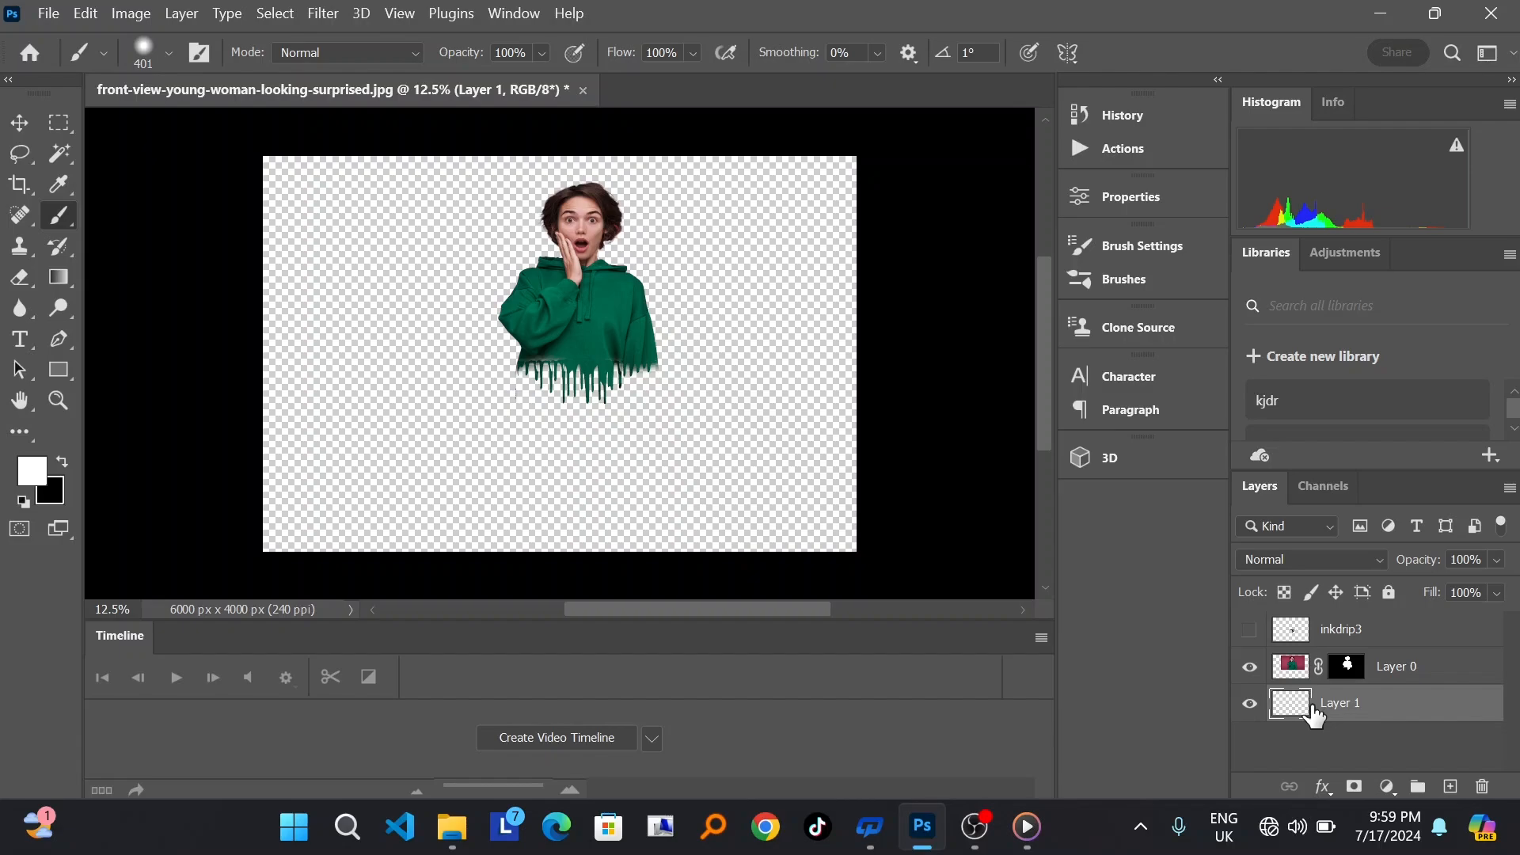
pyautogui.rightClick(1312, 707)
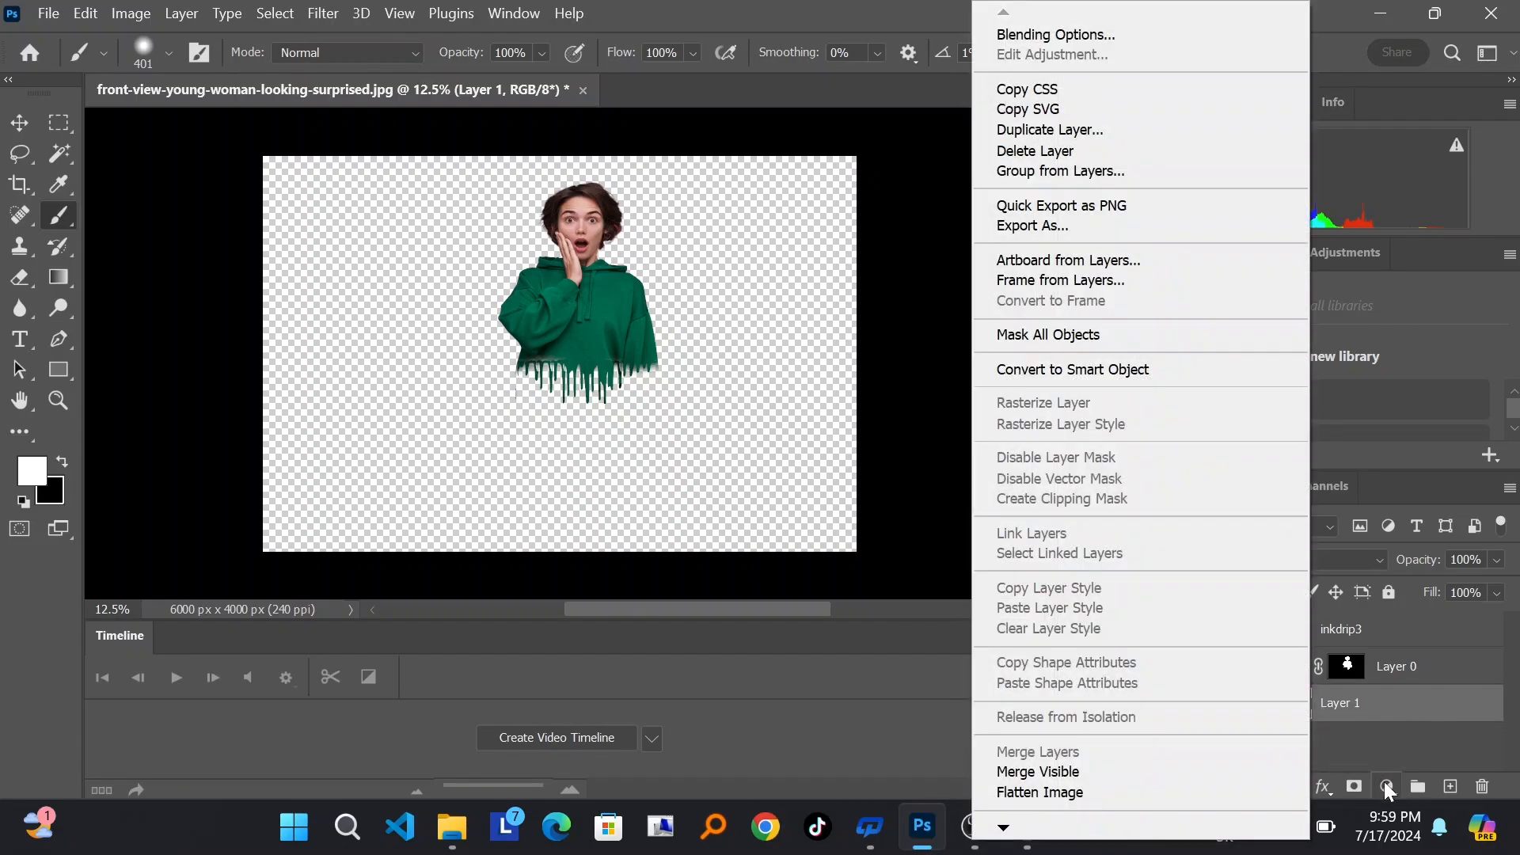
pyautogui.click(1384, 735)
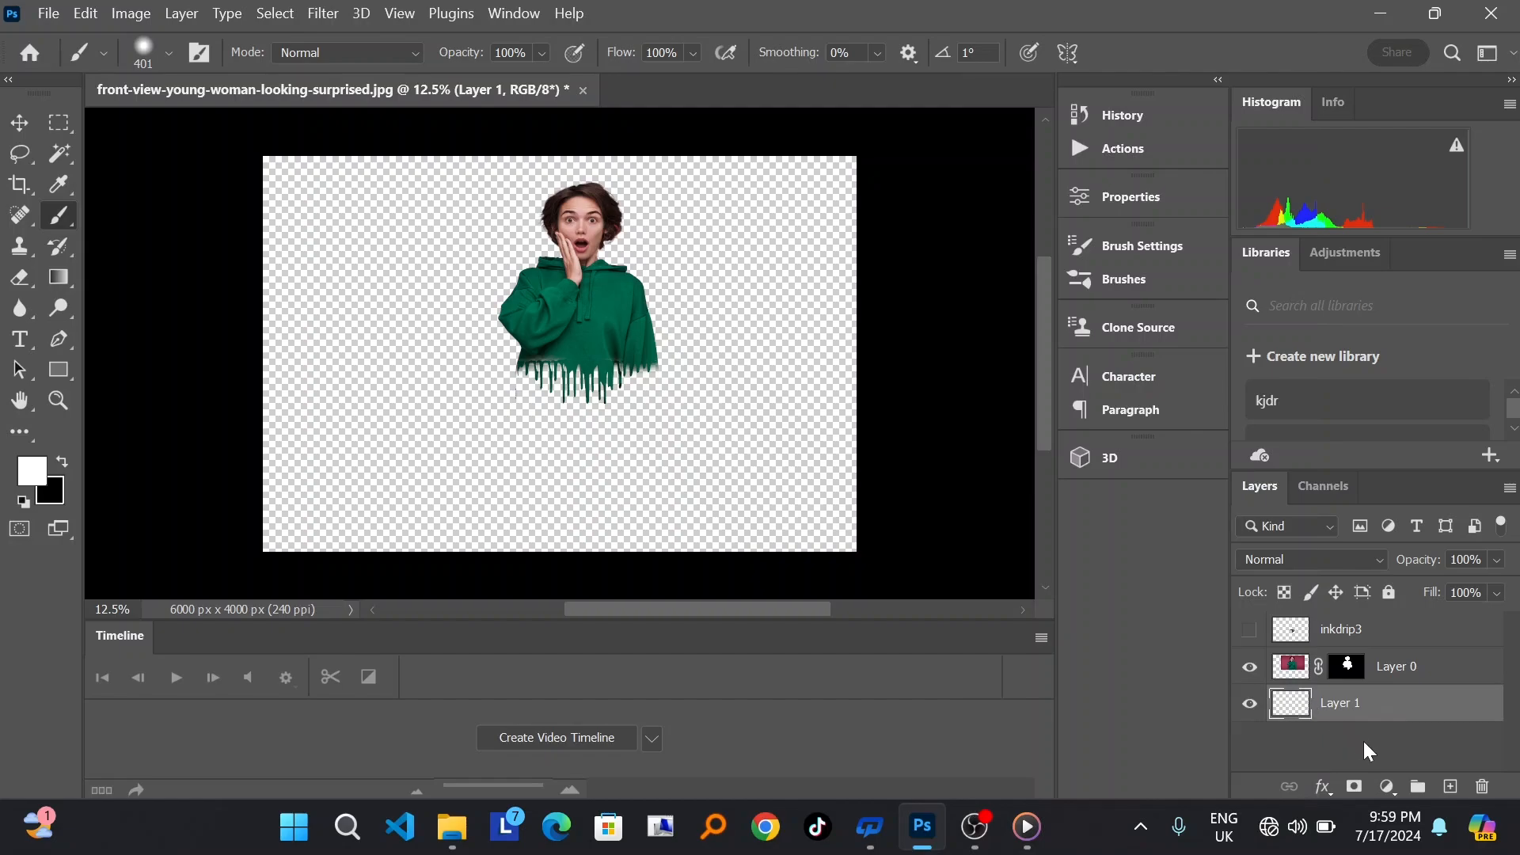
# Step: Add a Gradient Fill layer behind the woman using the Black, White preset from the Basics group
pyautogui.click(1387, 787)
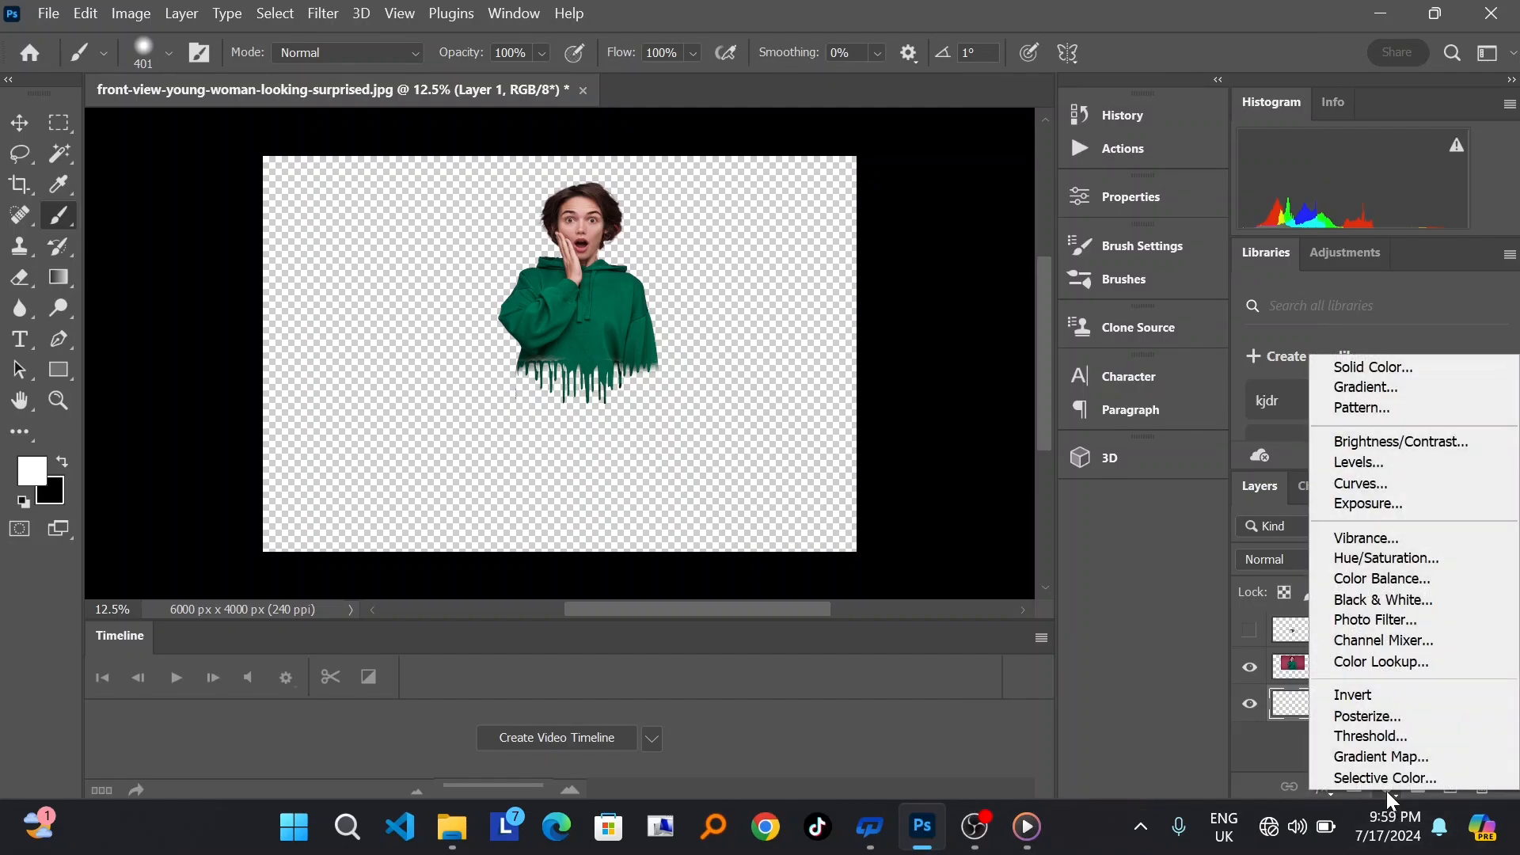
pyautogui.click(1370, 388)
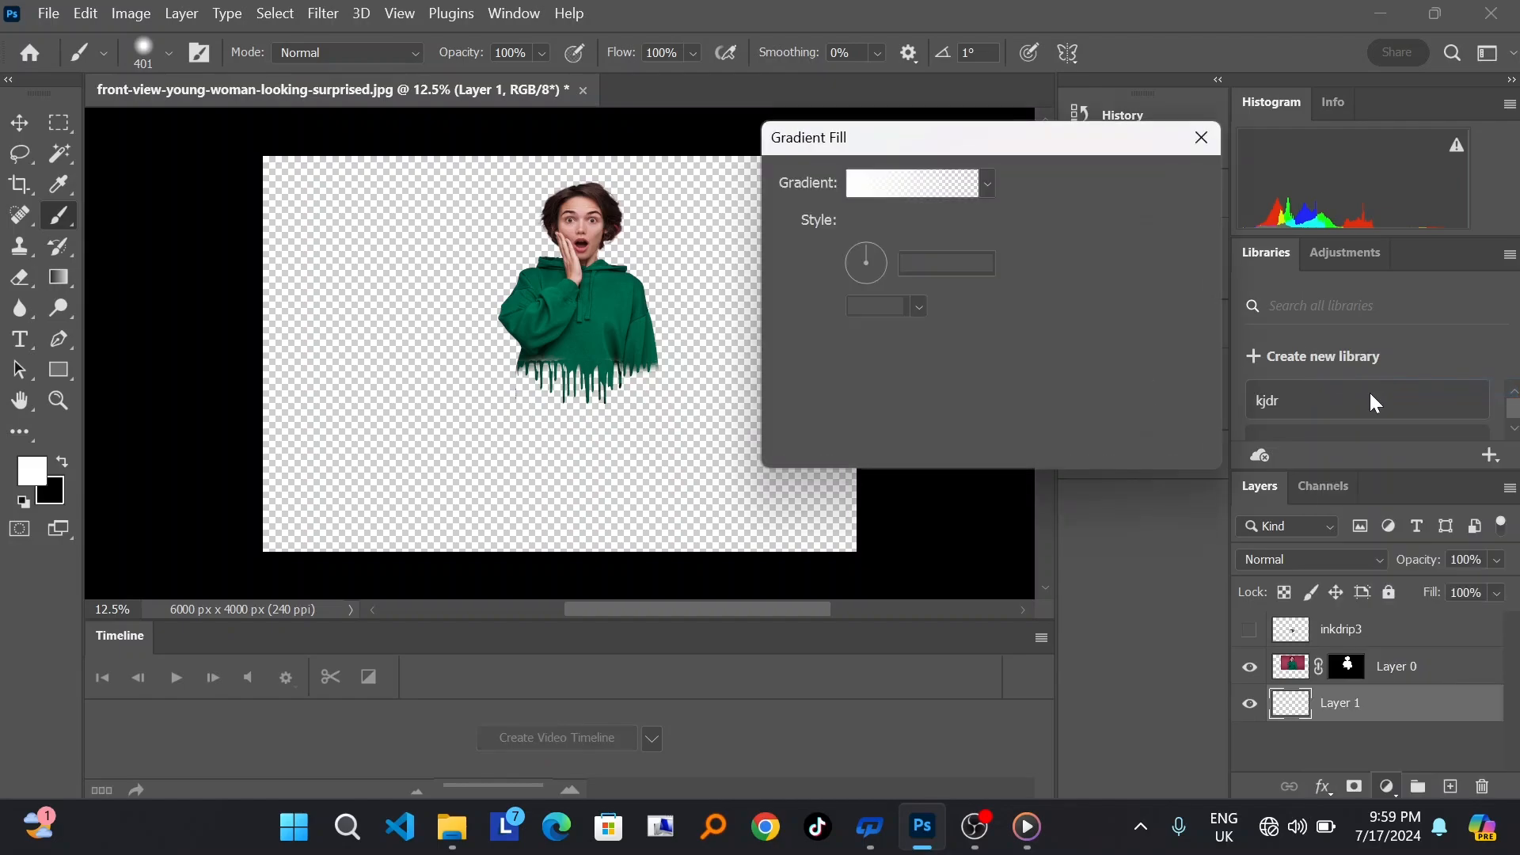
pyautogui.click(866, 190)
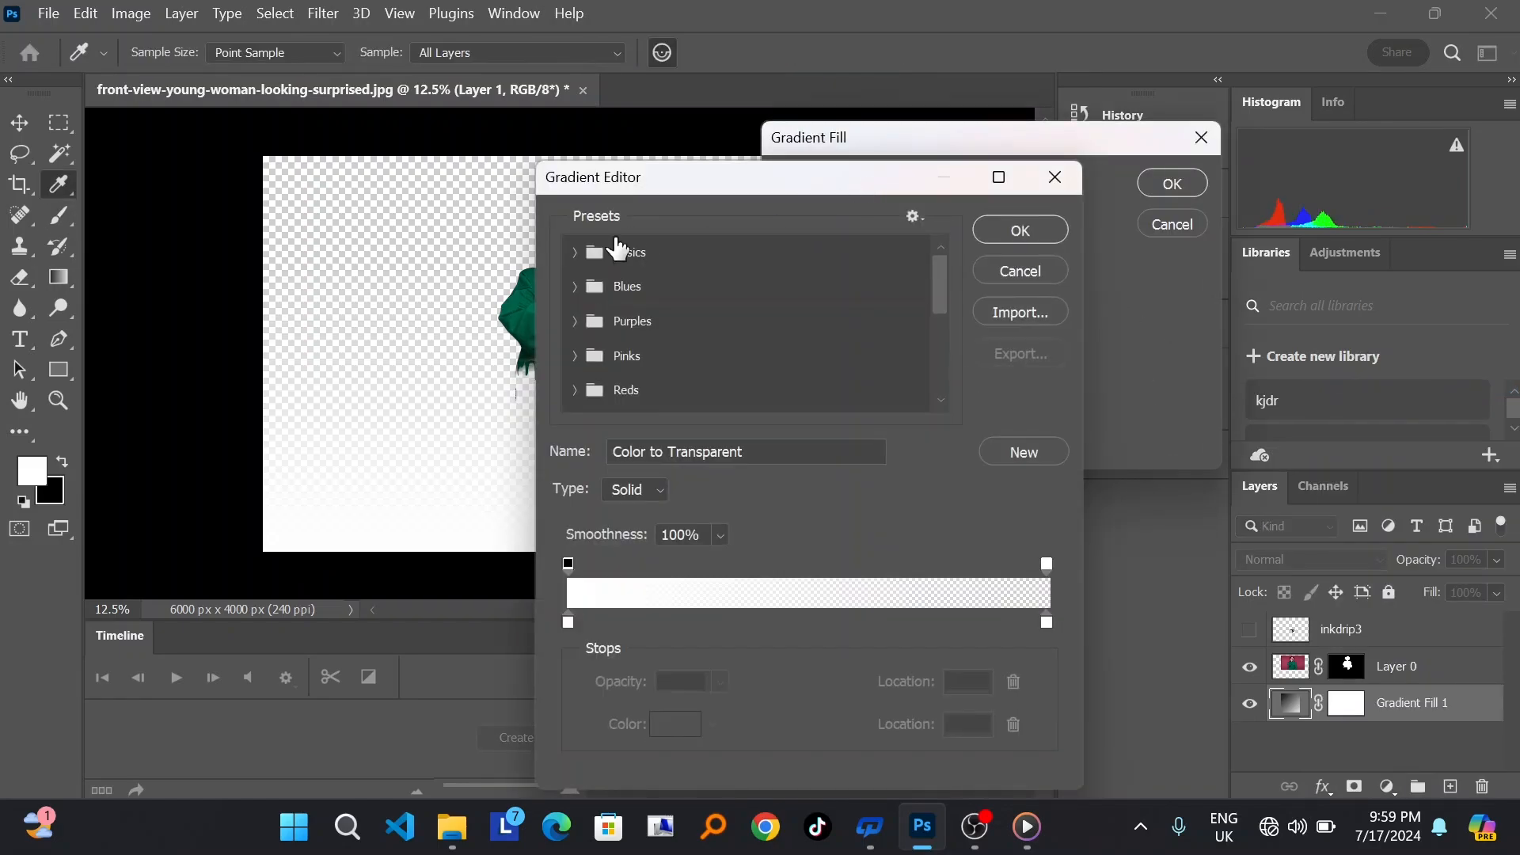
pyautogui.click(577, 252)
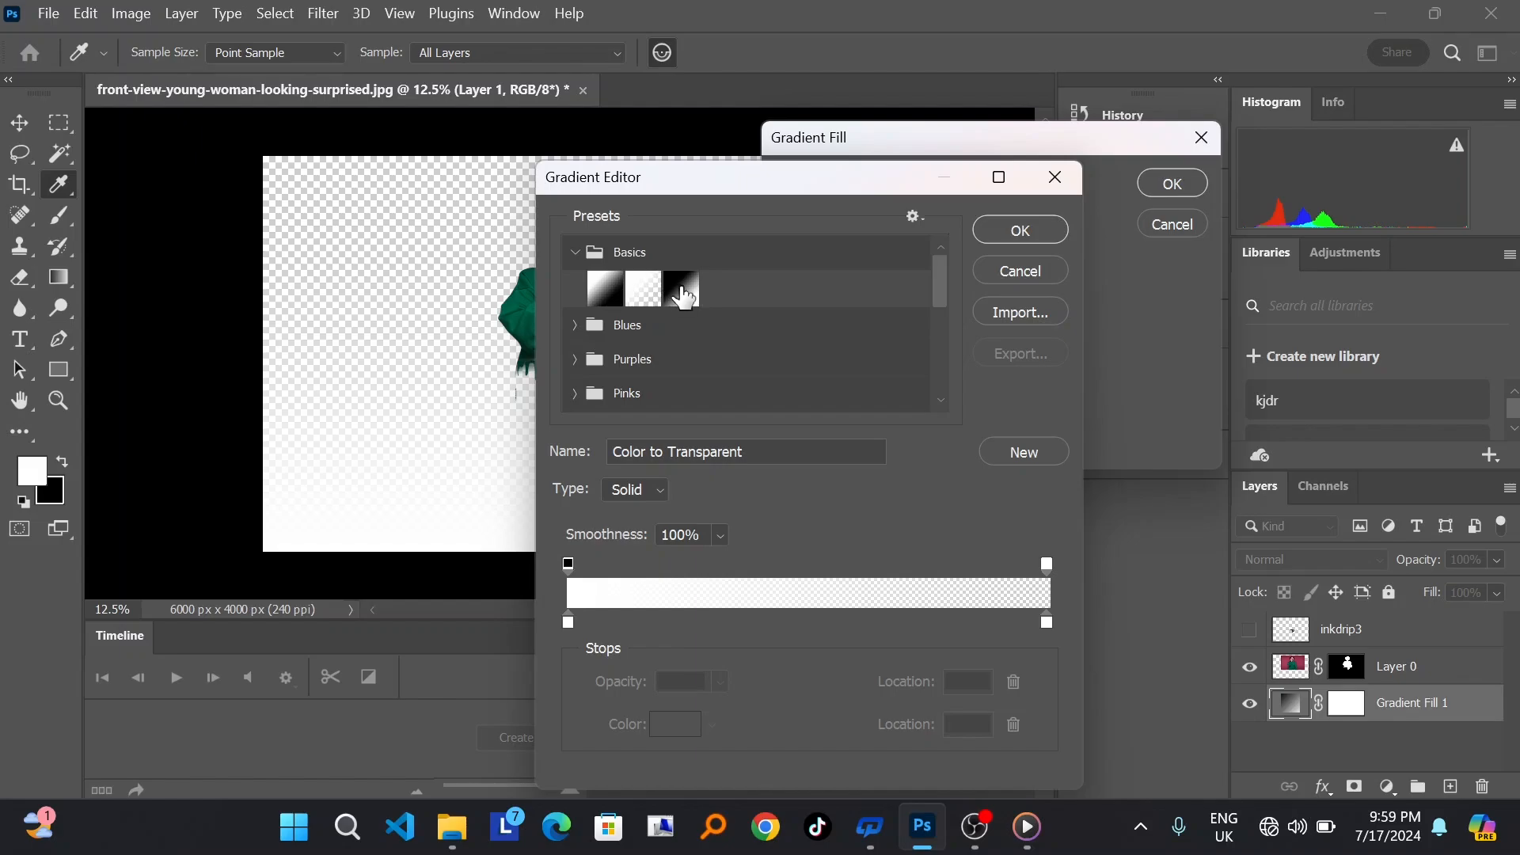
pyautogui.click(682, 292)
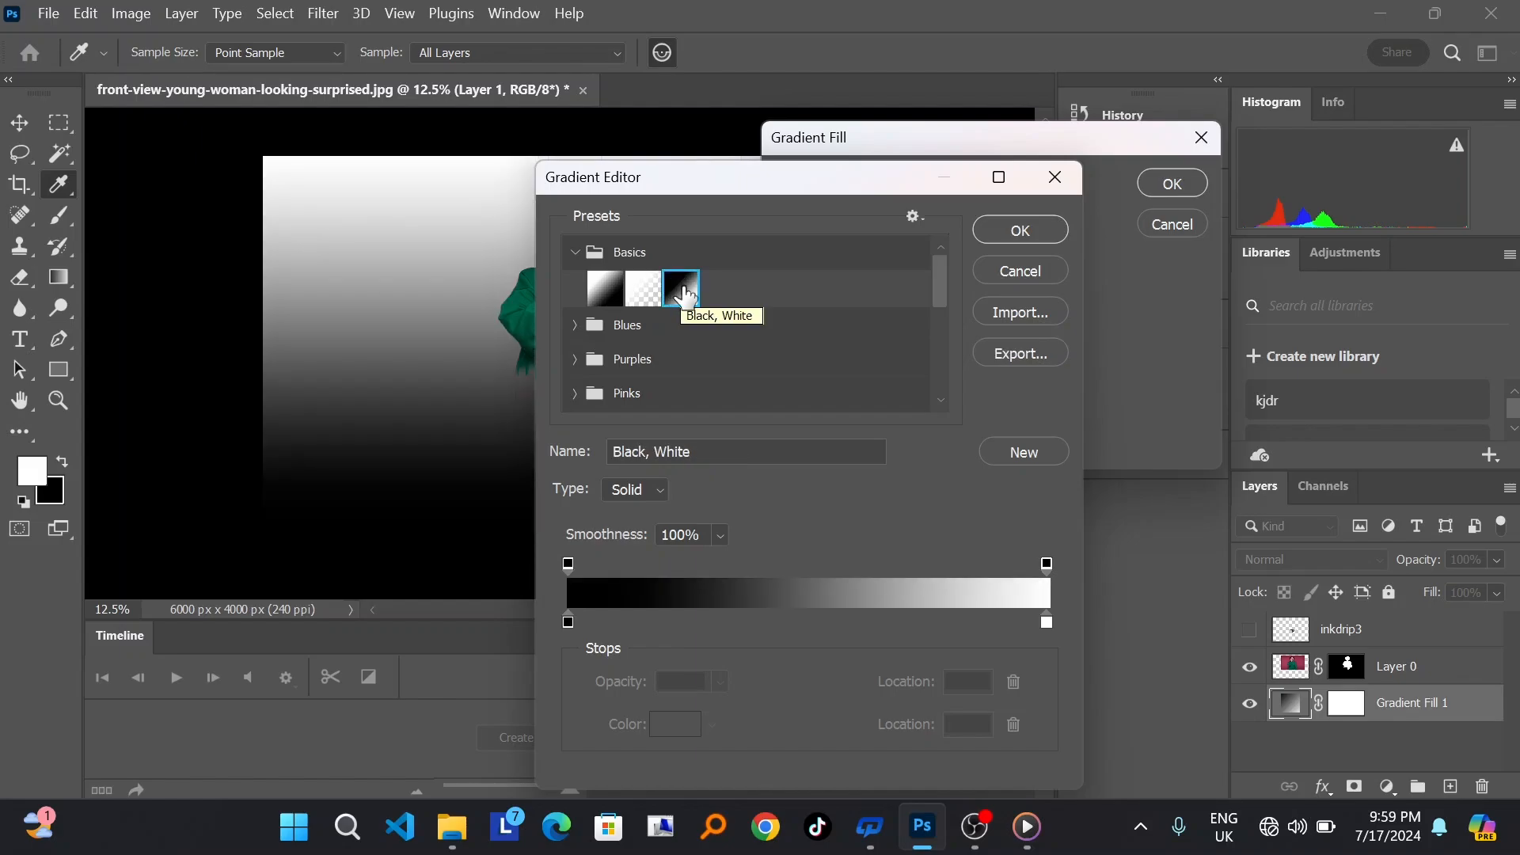
# Step: Change the gradient's black color stop to crimson #c20d51 and accept the edited gradient
pyautogui.click(568, 622)
pyautogui.doubleClick(569, 623)
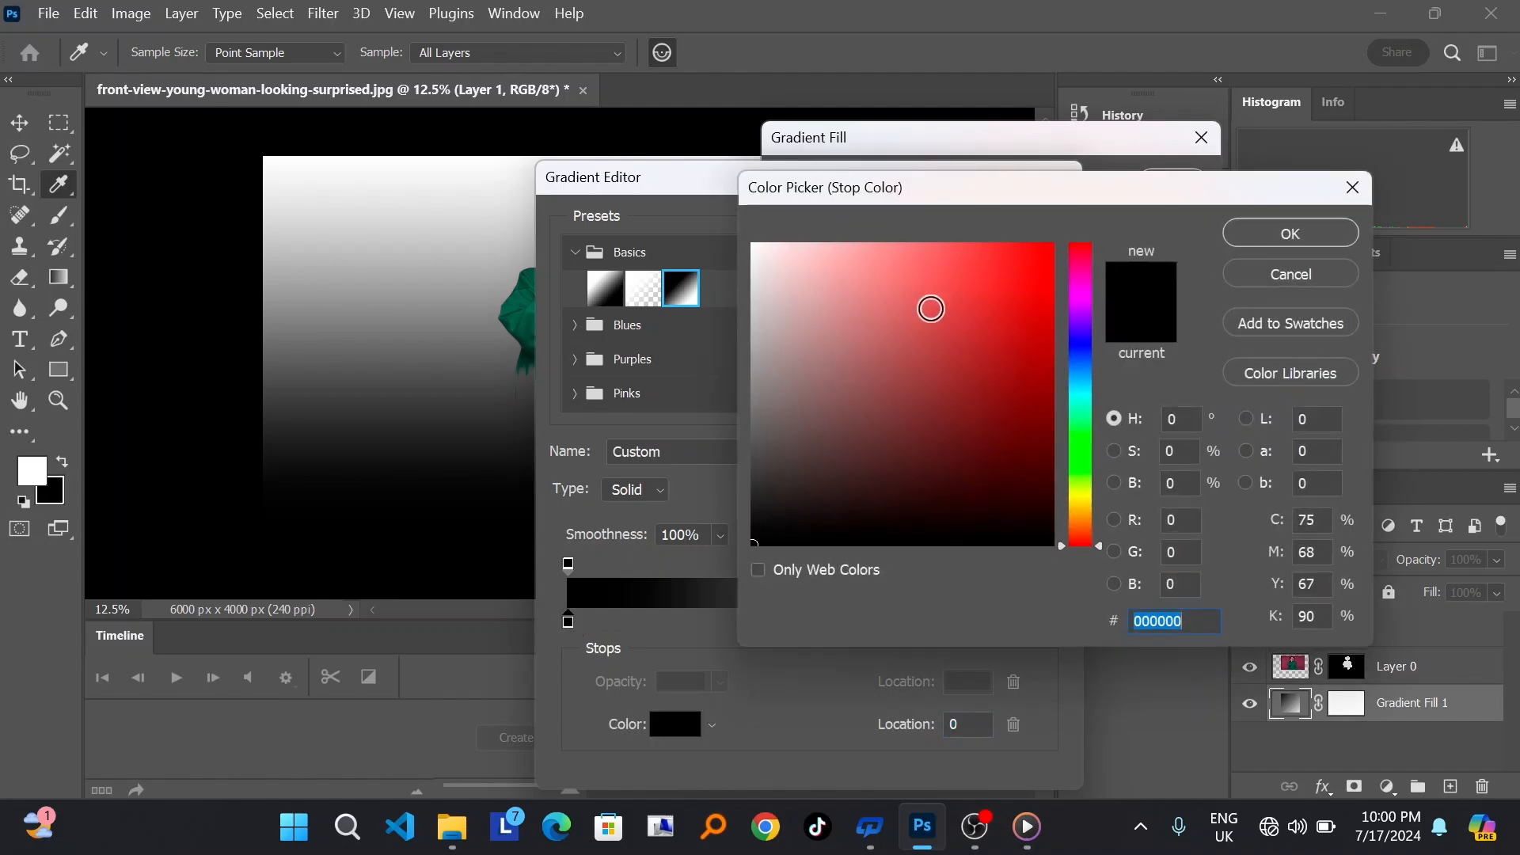
pyautogui.click(1081, 281)
pyautogui.moveTo(1079, 281)
pyautogui.mouseDown()
pyautogui.moveTo(1076, 262)
pyautogui.moveTo(987, 285)
pyautogui.moveTo(1011, 349)
pyautogui.moveTo(1028, 346)
pyautogui.moveTo(1042, 294)
pyautogui.moveTo(1034, 315)
pyautogui.mouseUp()
pyautogui.moveTo(1059, 194); pyautogui.dragTo(1154, 195)
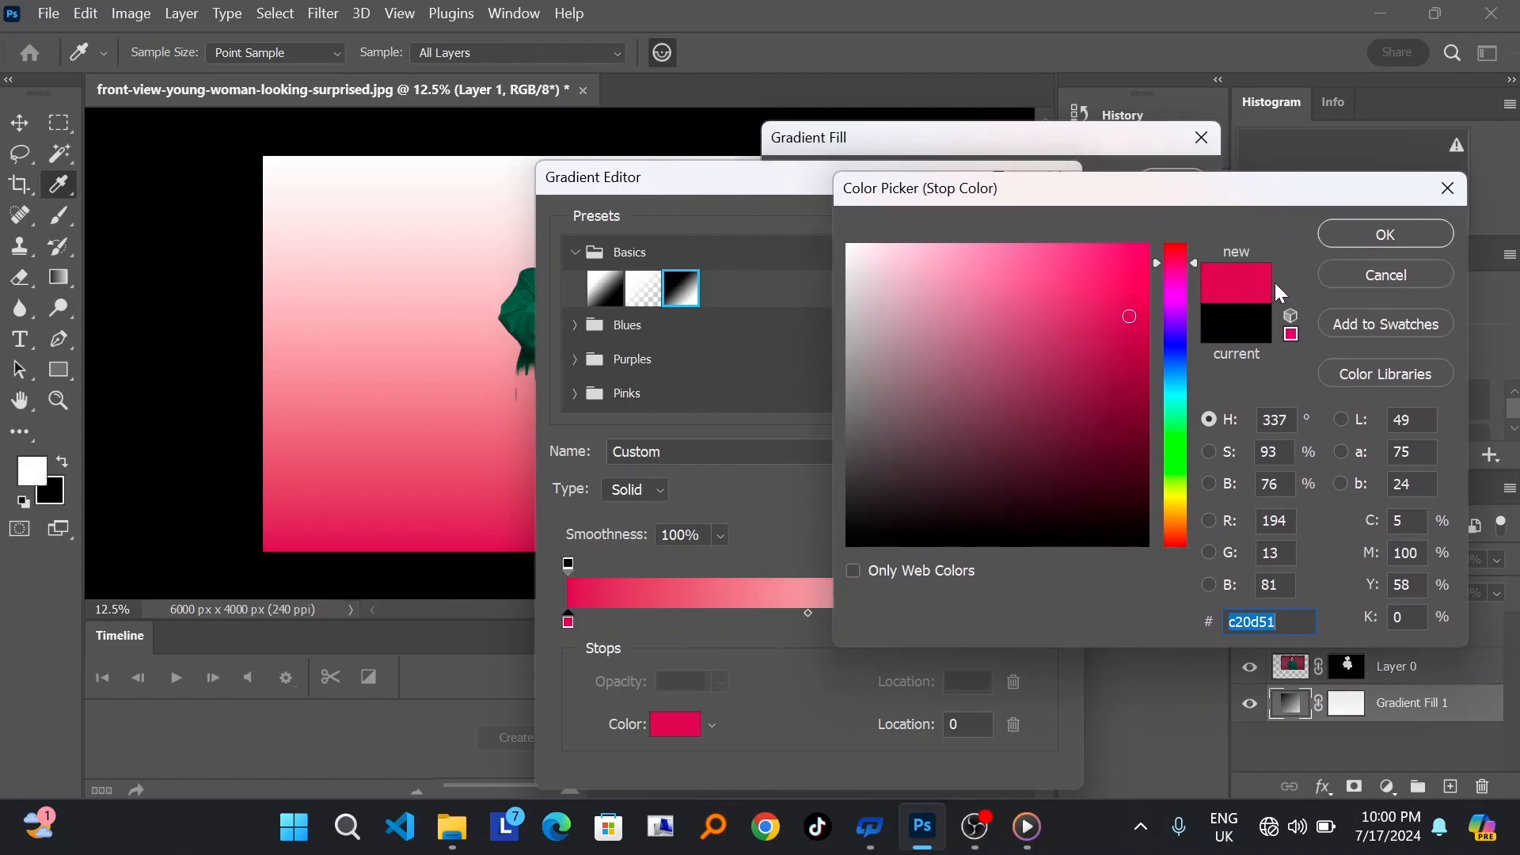
pyautogui.click(1395, 230)
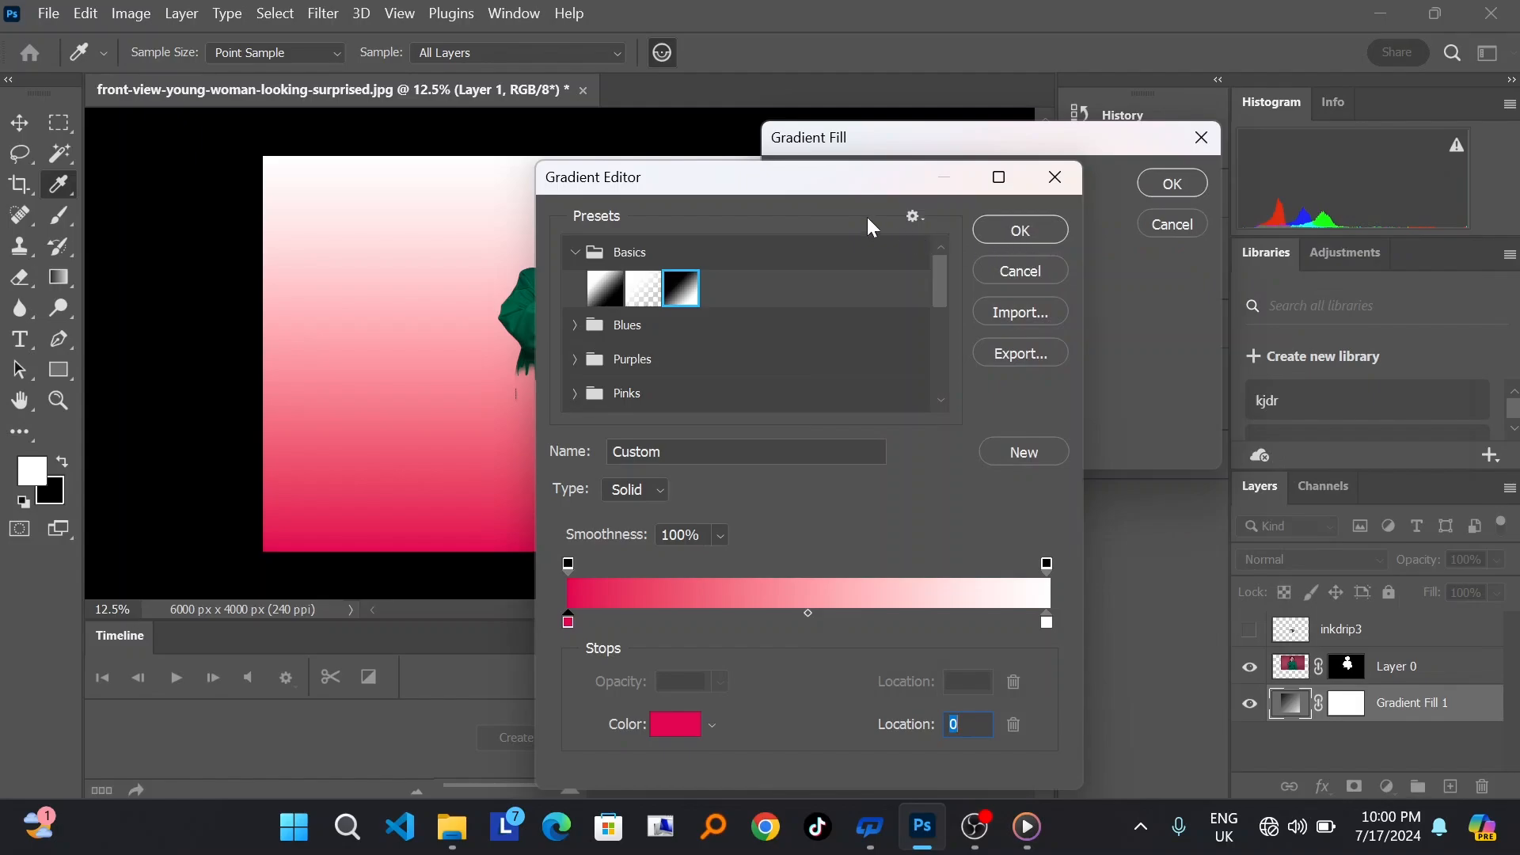
pyautogui.moveTo(827, 189); pyautogui.dragTo(1053, 179)
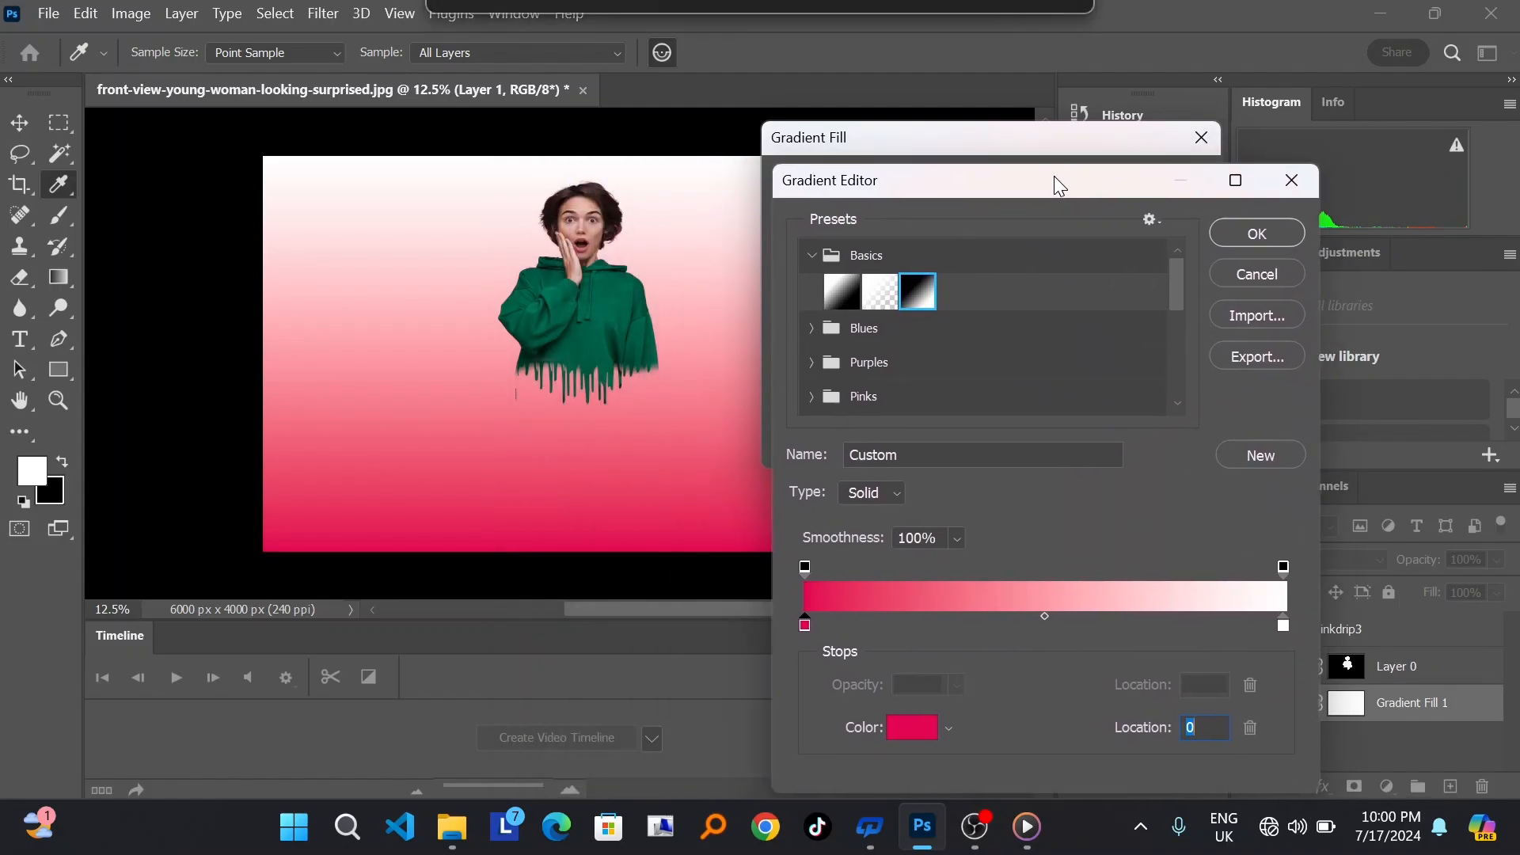
pyautogui.click(1249, 236)
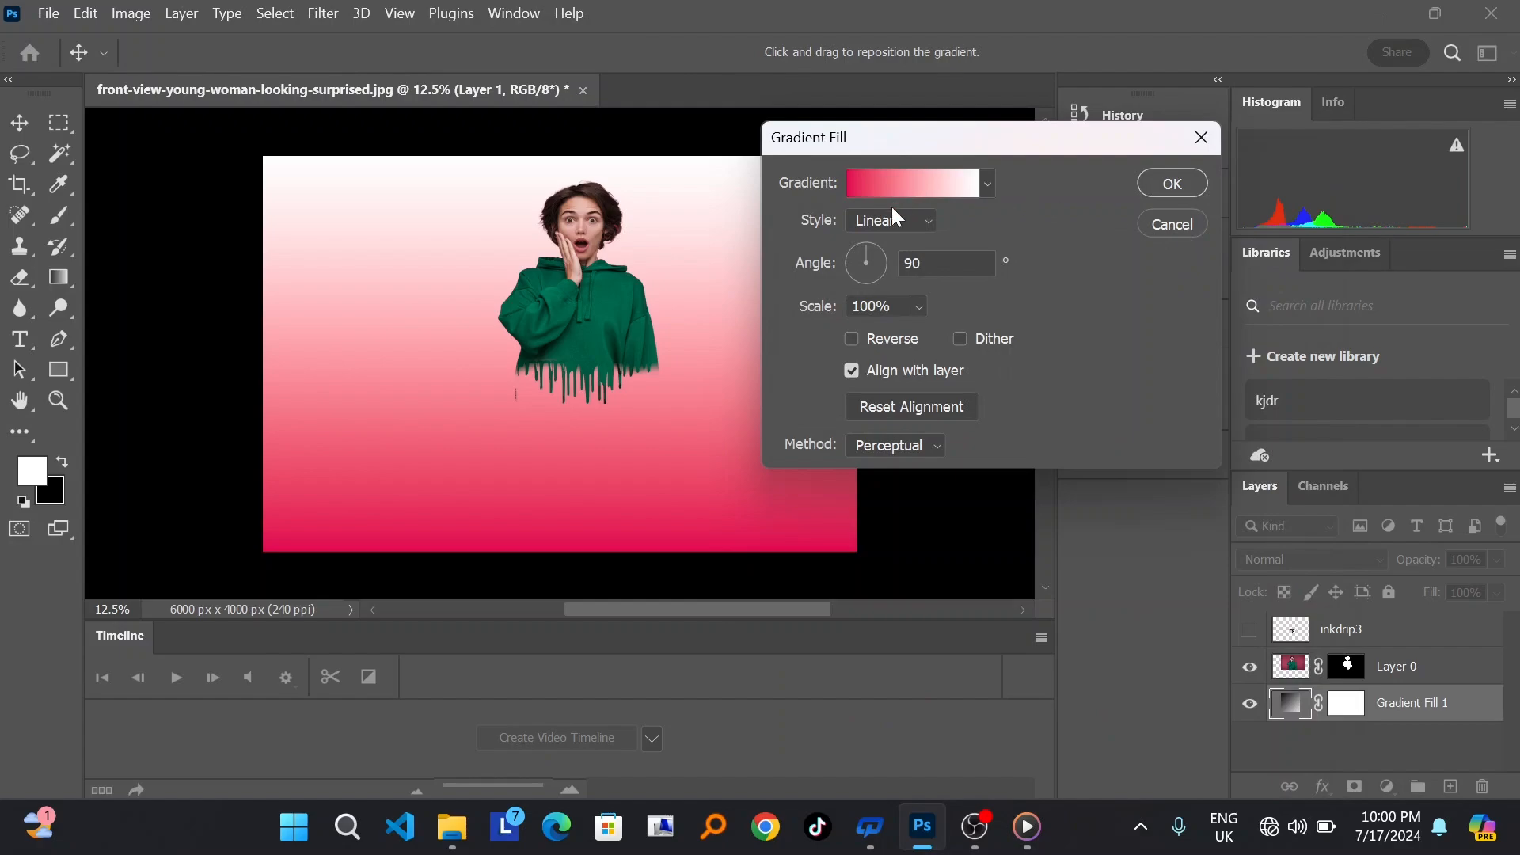
# Step: Make the gradient fill radial and reversed with an angle of -125.94° and a scale of 190%, and accept it
pyautogui.click(909, 221)
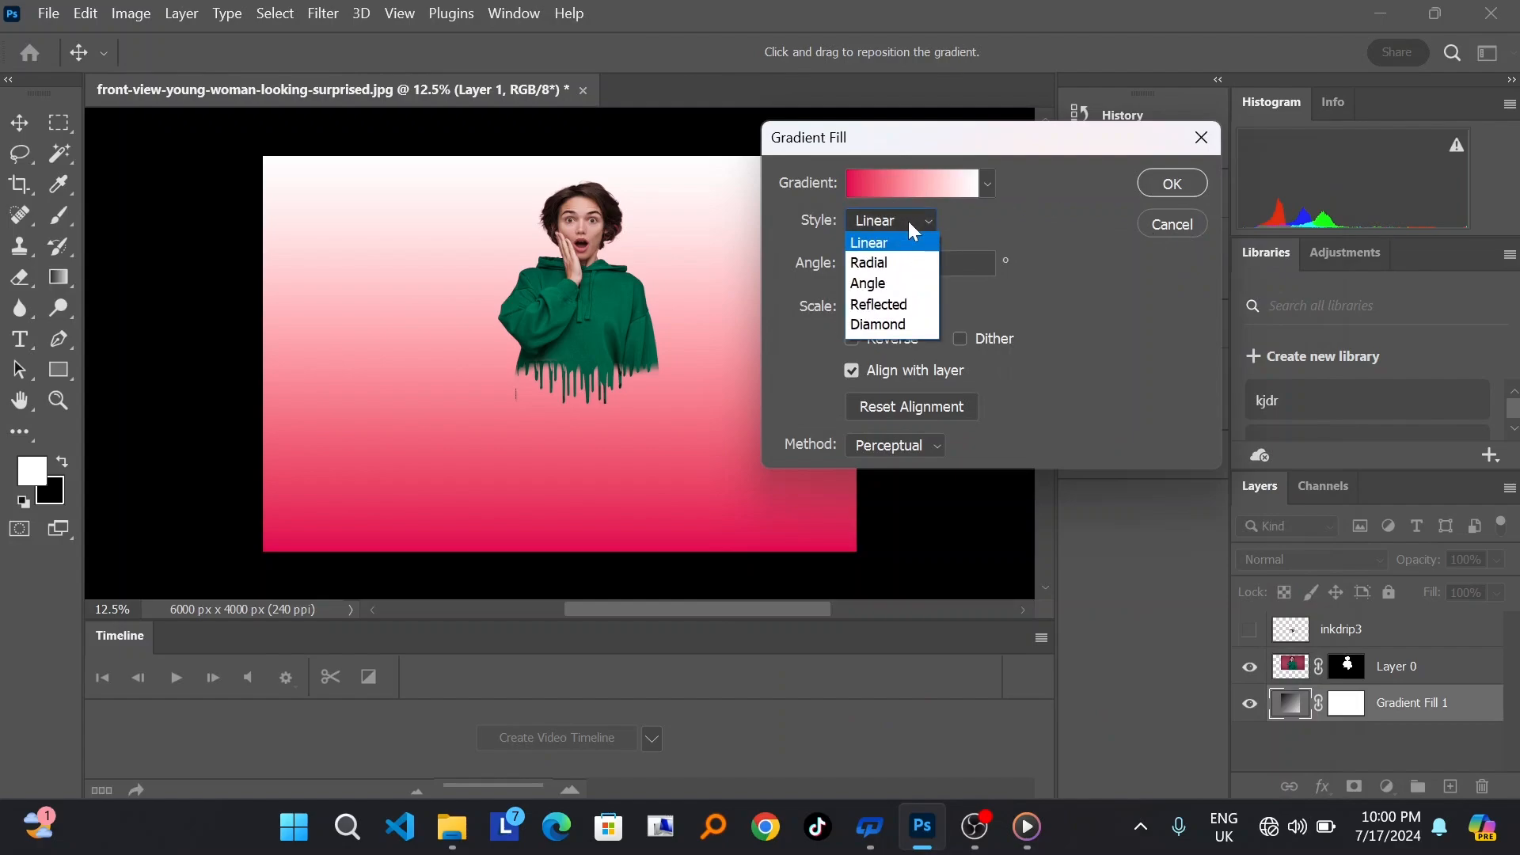
pyautogui.click(888, 263)
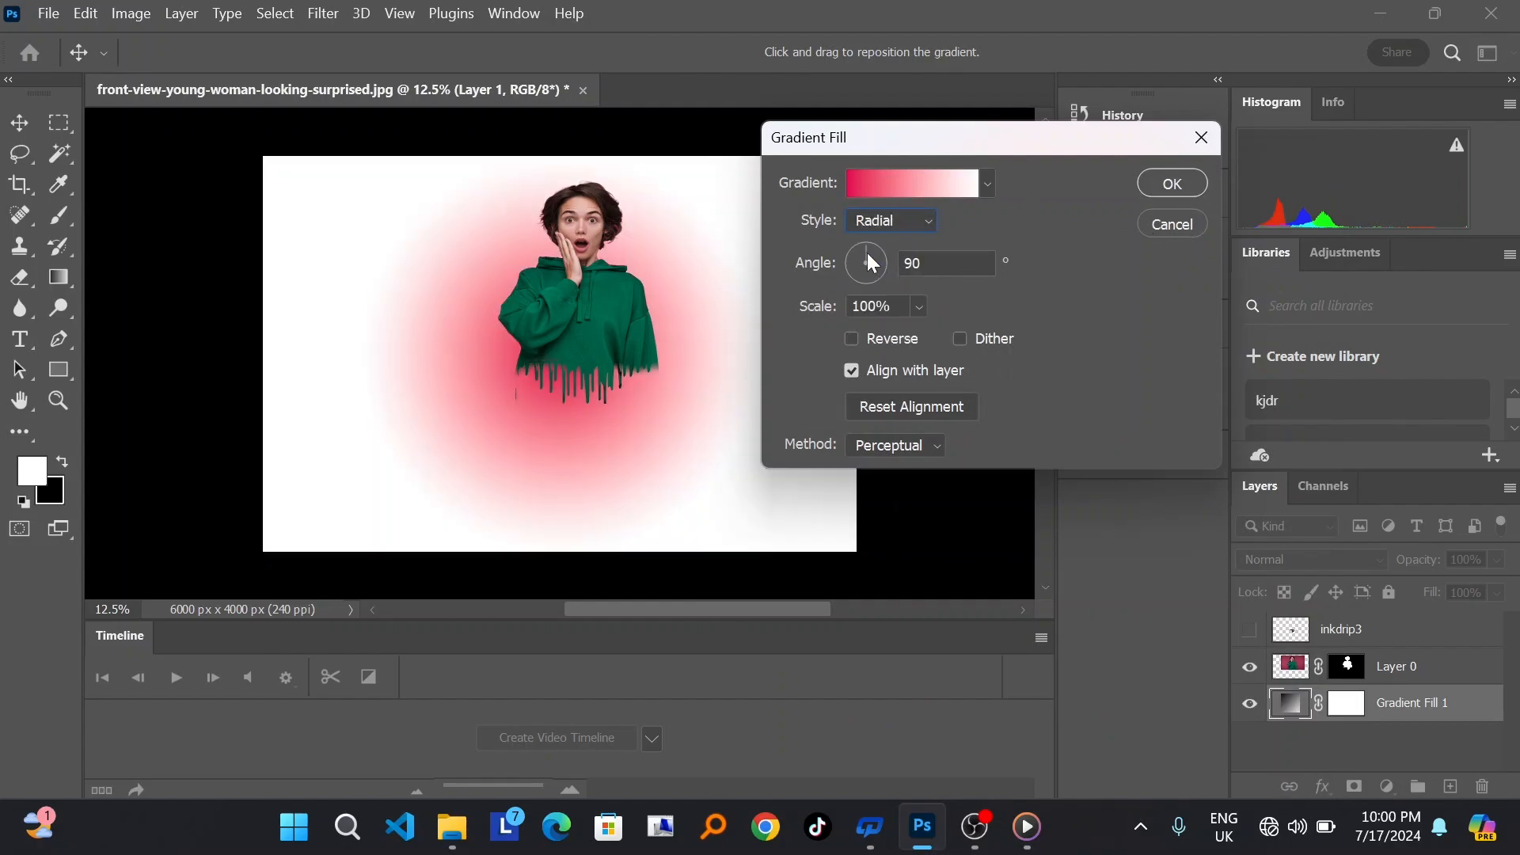
pyautogui.moveTo(866, 253)
pyautogui.mouseDown()
pyautogui.moveTo(890, 264)
pyautogui.moveTo(853, 280)
pyautogui.mouseUp()
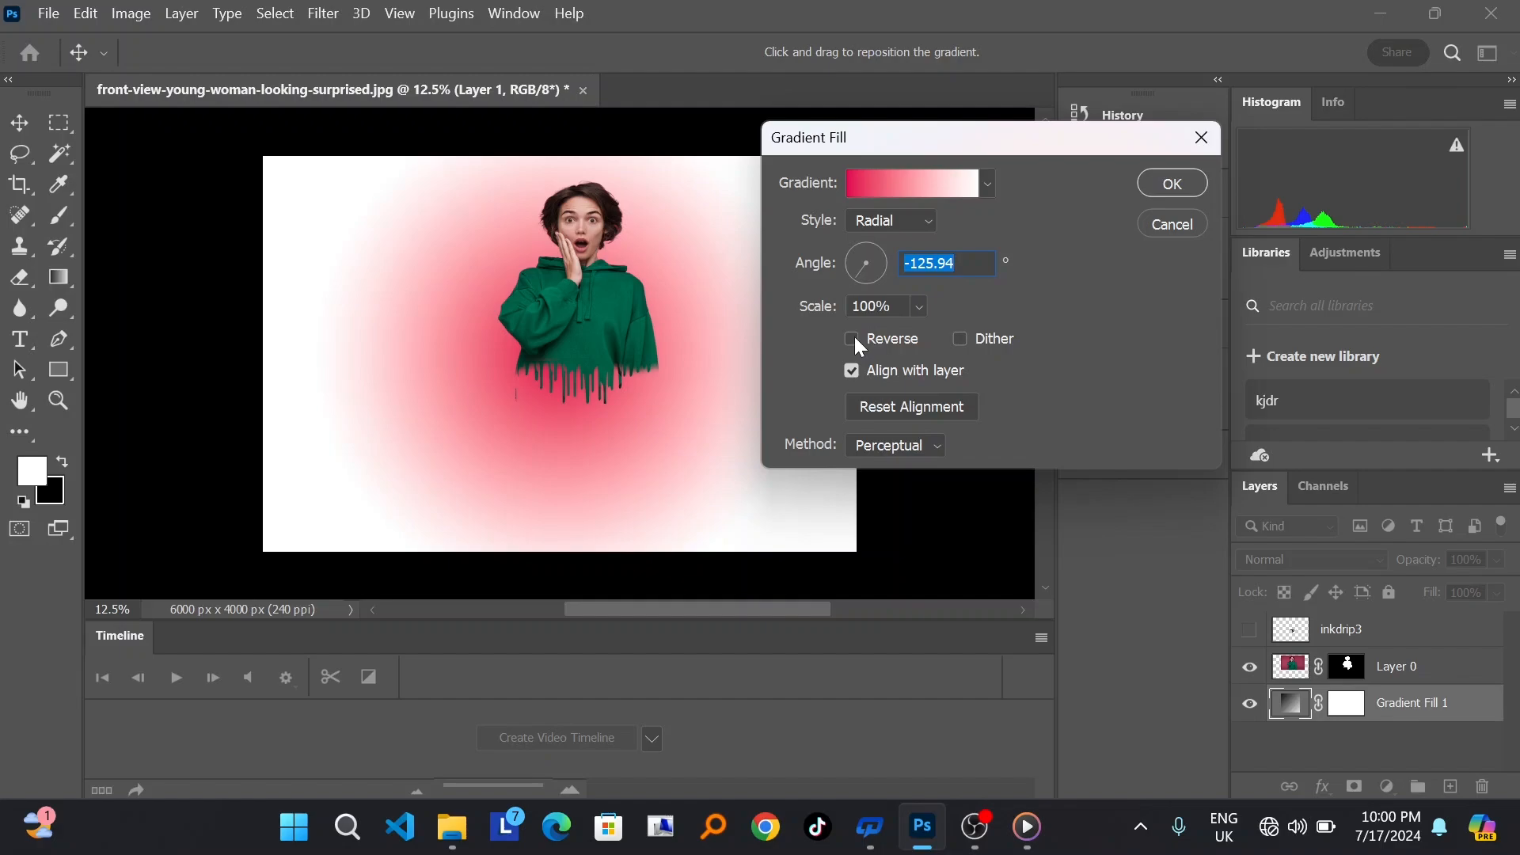
pyautogui.click(916, 308)
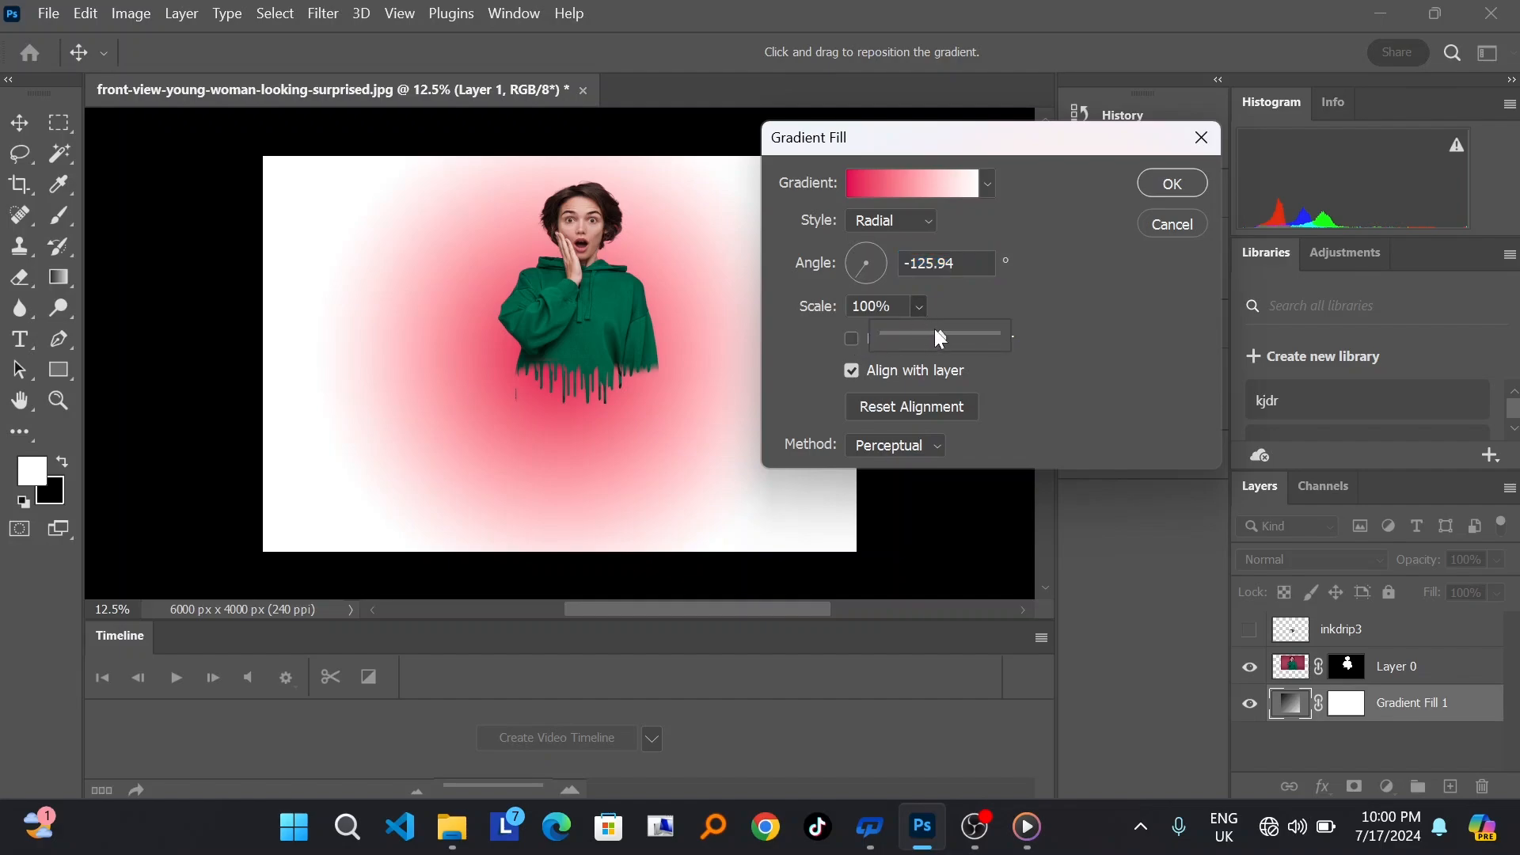
pyautogui.moveTo(940, 337)
pyautogui.mouseDown()
pyautogui.moveTo(971, 335)
pyautogui.moveTo(923, 336)
pyautogui.moveTo(953, 336)
pyautogui.mouseUp()
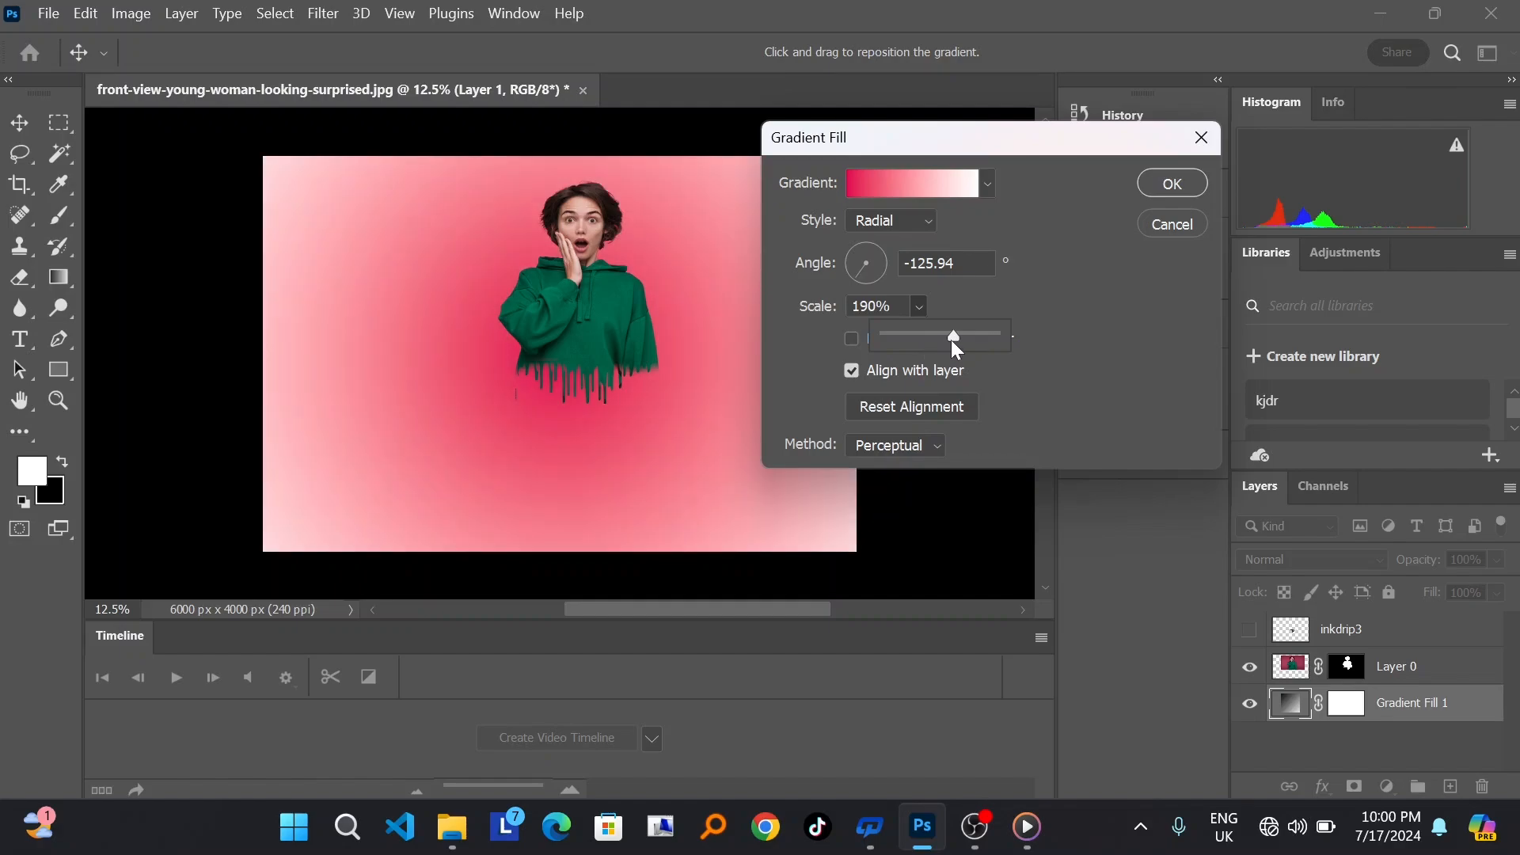
pyautogui.click(851, 338)
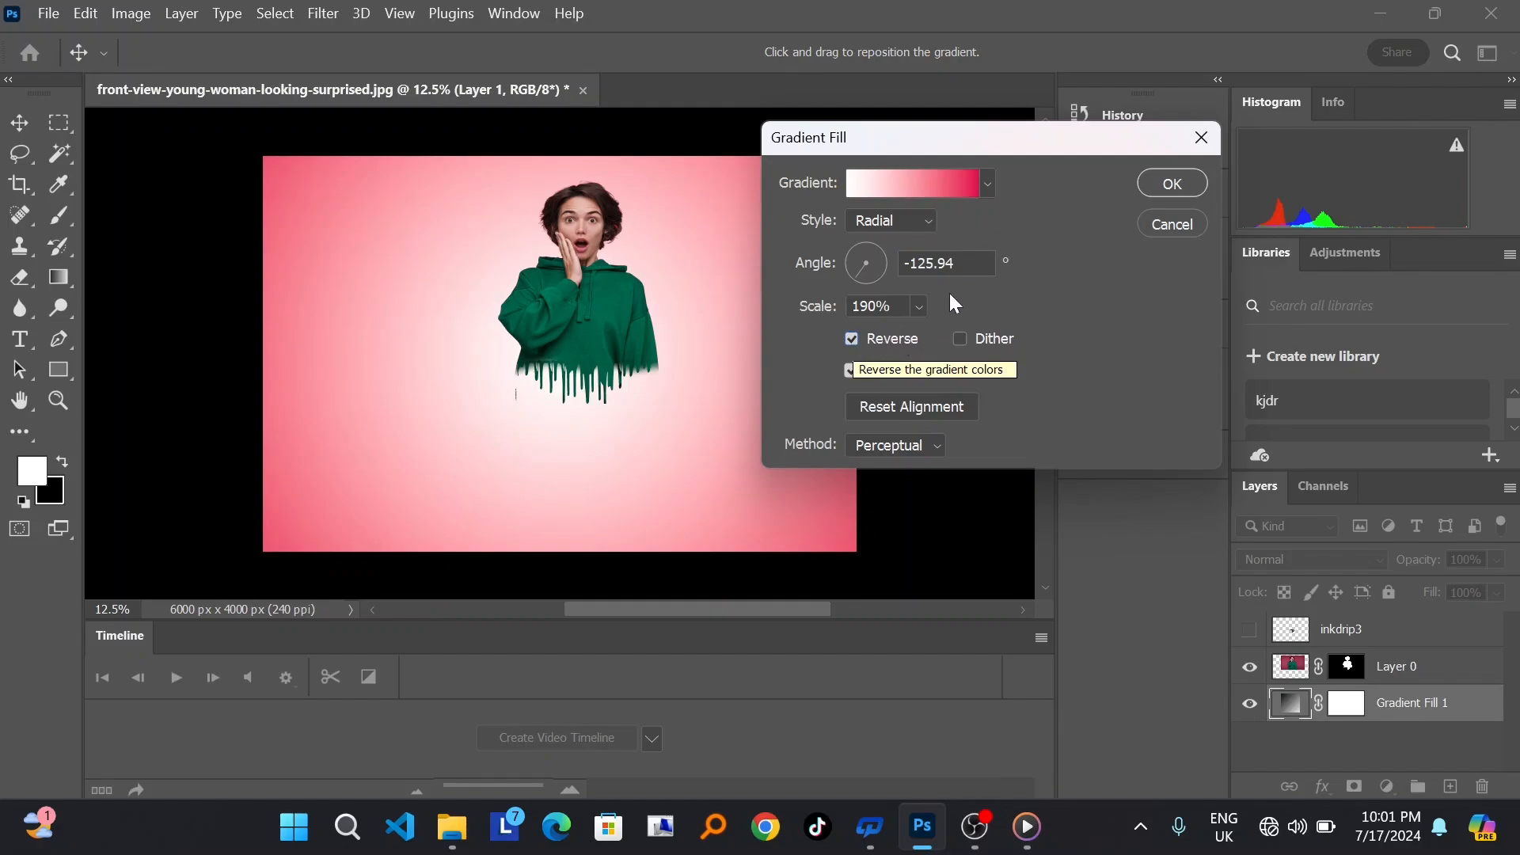
pyautogui.click(1172, 184)
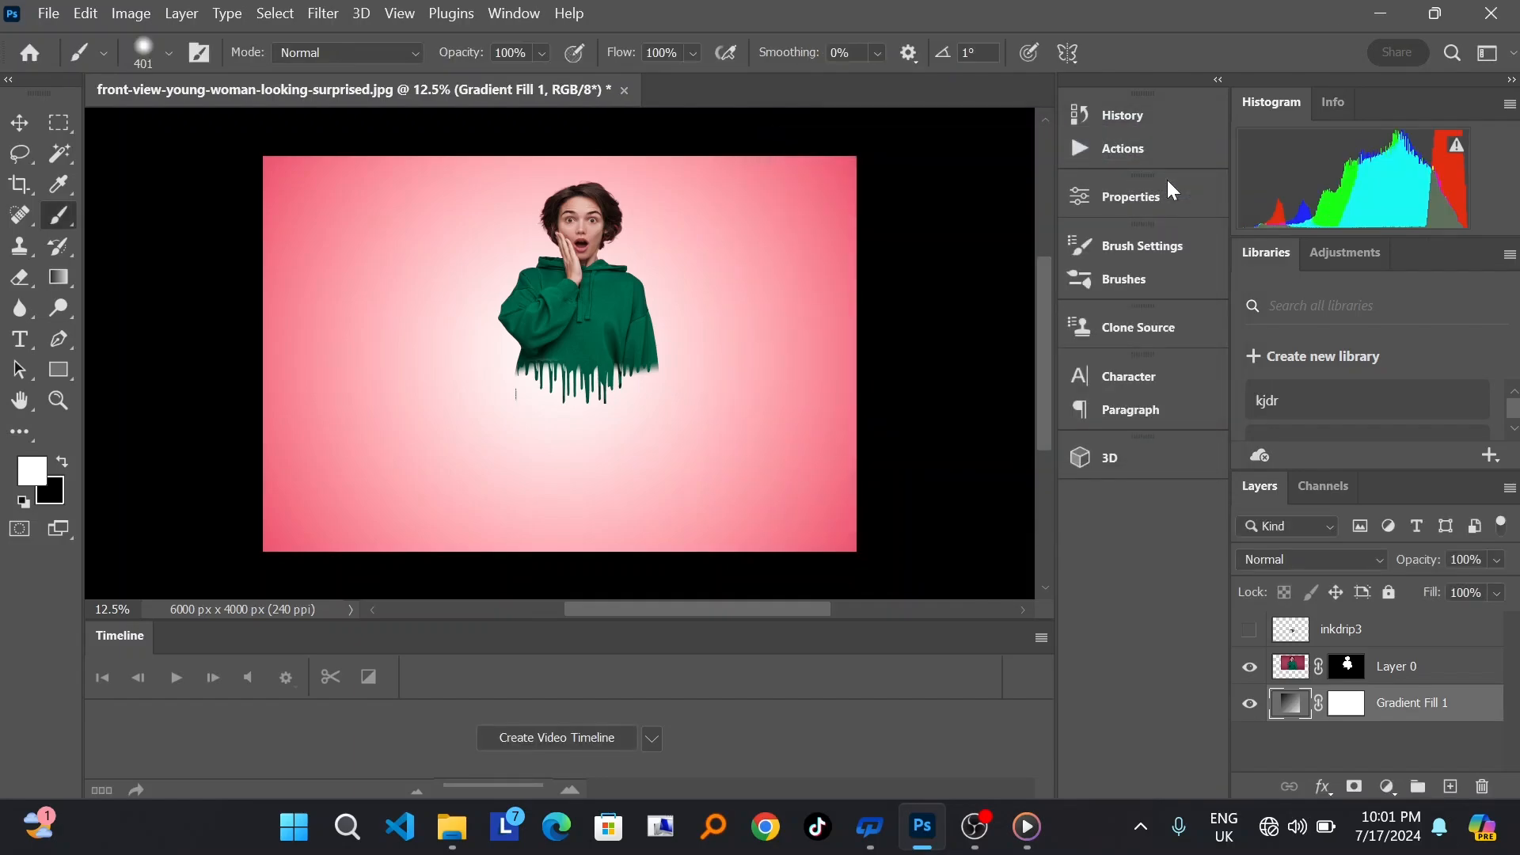
# Step: Add a new empty layer below Gradient Fill 1 and sample the hoodie's dark green as the foreground color
pyautogui.click(1449, 788)
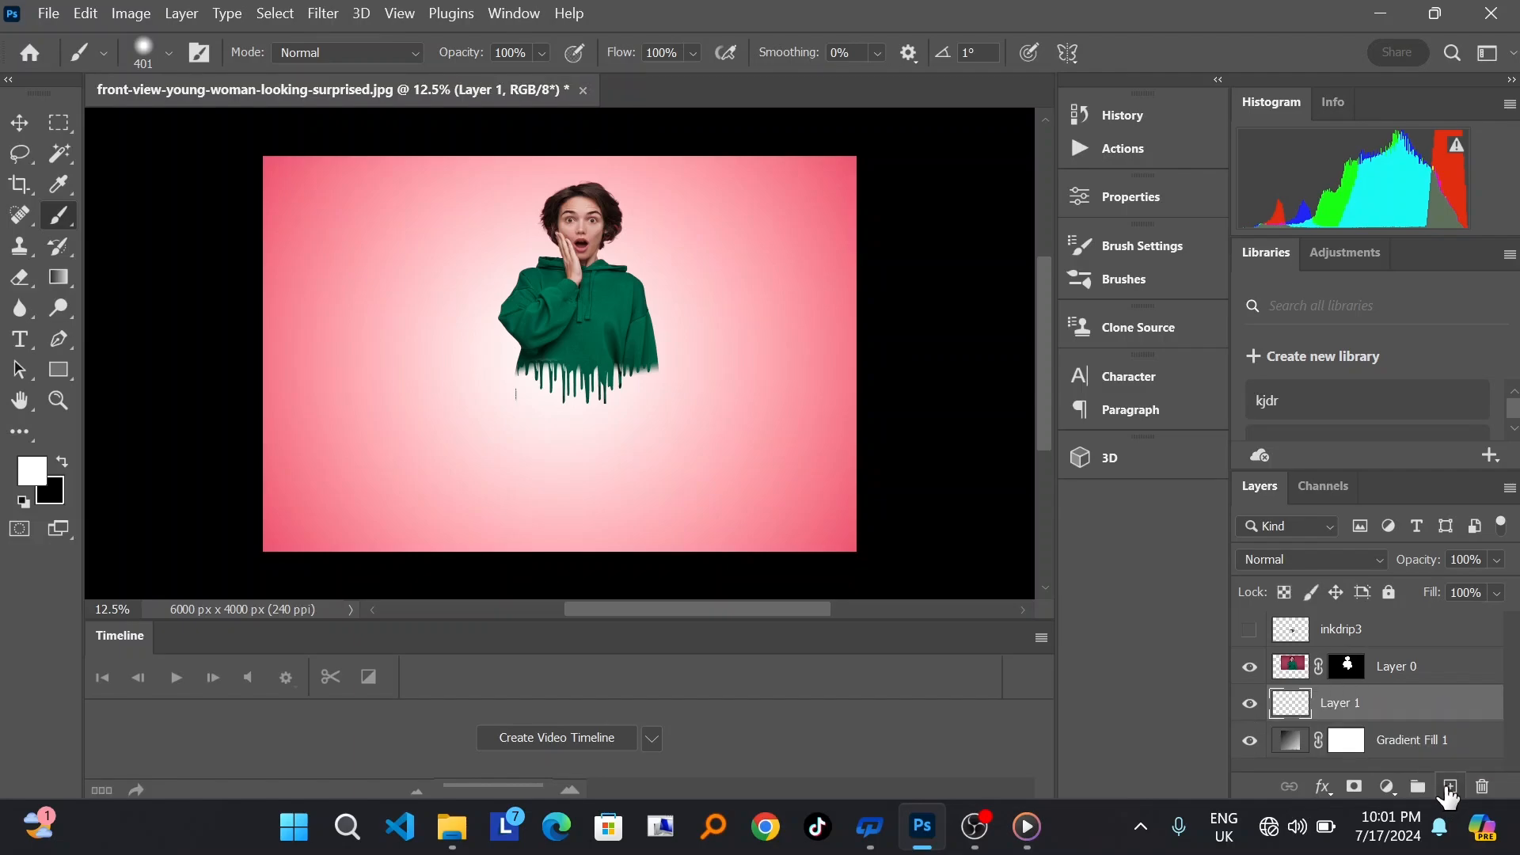
pyautogui.moveTo(1299, 713); pyautogui.dragTo(1305, 754)
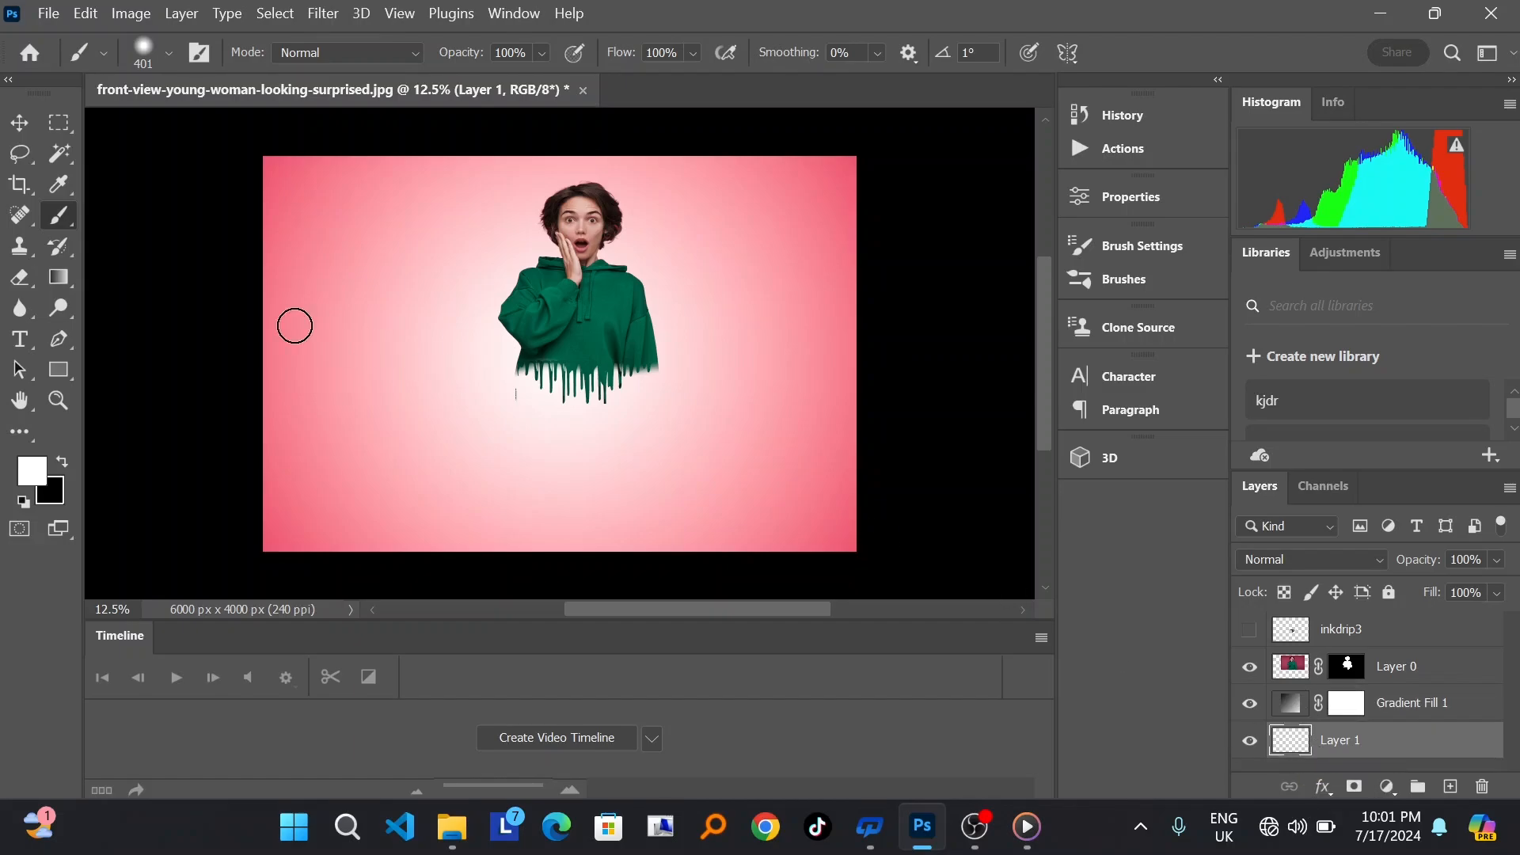
pyautogui.click(61, 184)
pyautogui.click(617, 334)
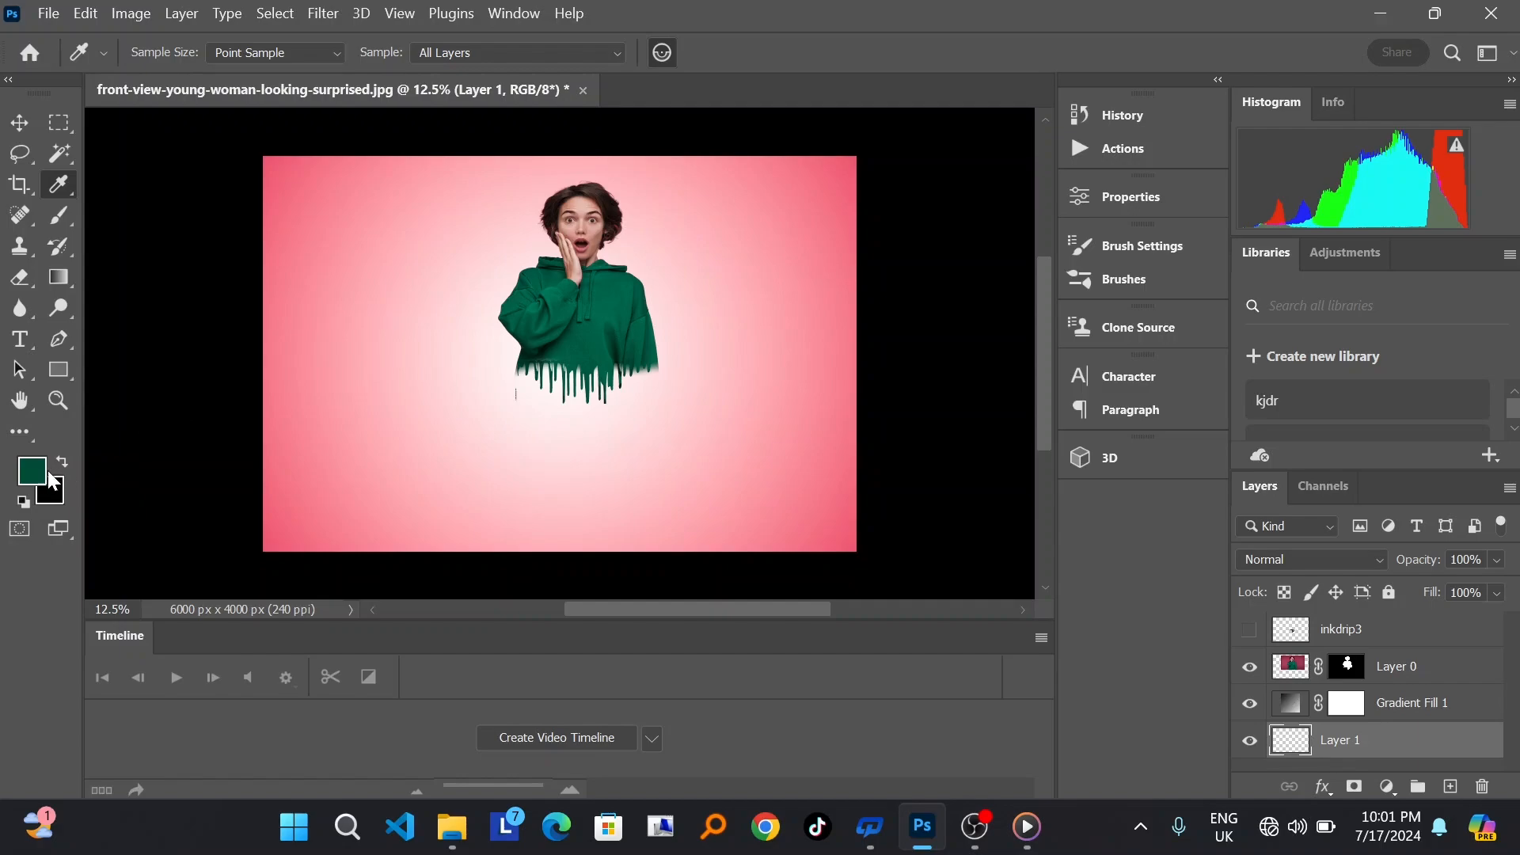
# Step: Move Layer 1 above Layer 0 and paint a single green spot beneath the drips with a soft 385 px brush
pyautogui.click(63, 222)
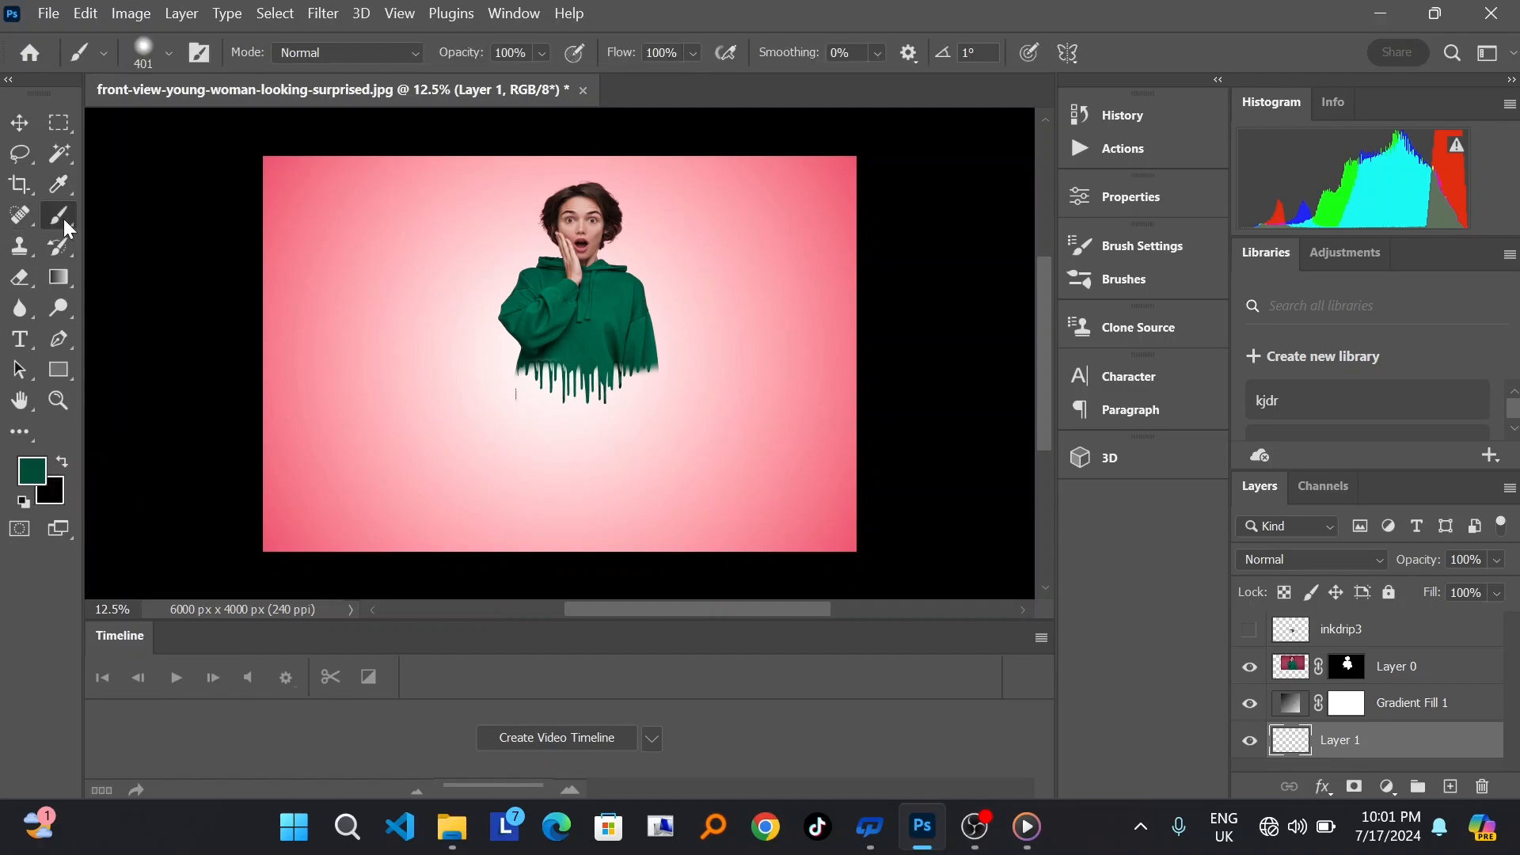
pyautogui.rightClick(65, 228)
pyautogui.click(165, 211)
pyautogui.rightClick(575, 440)
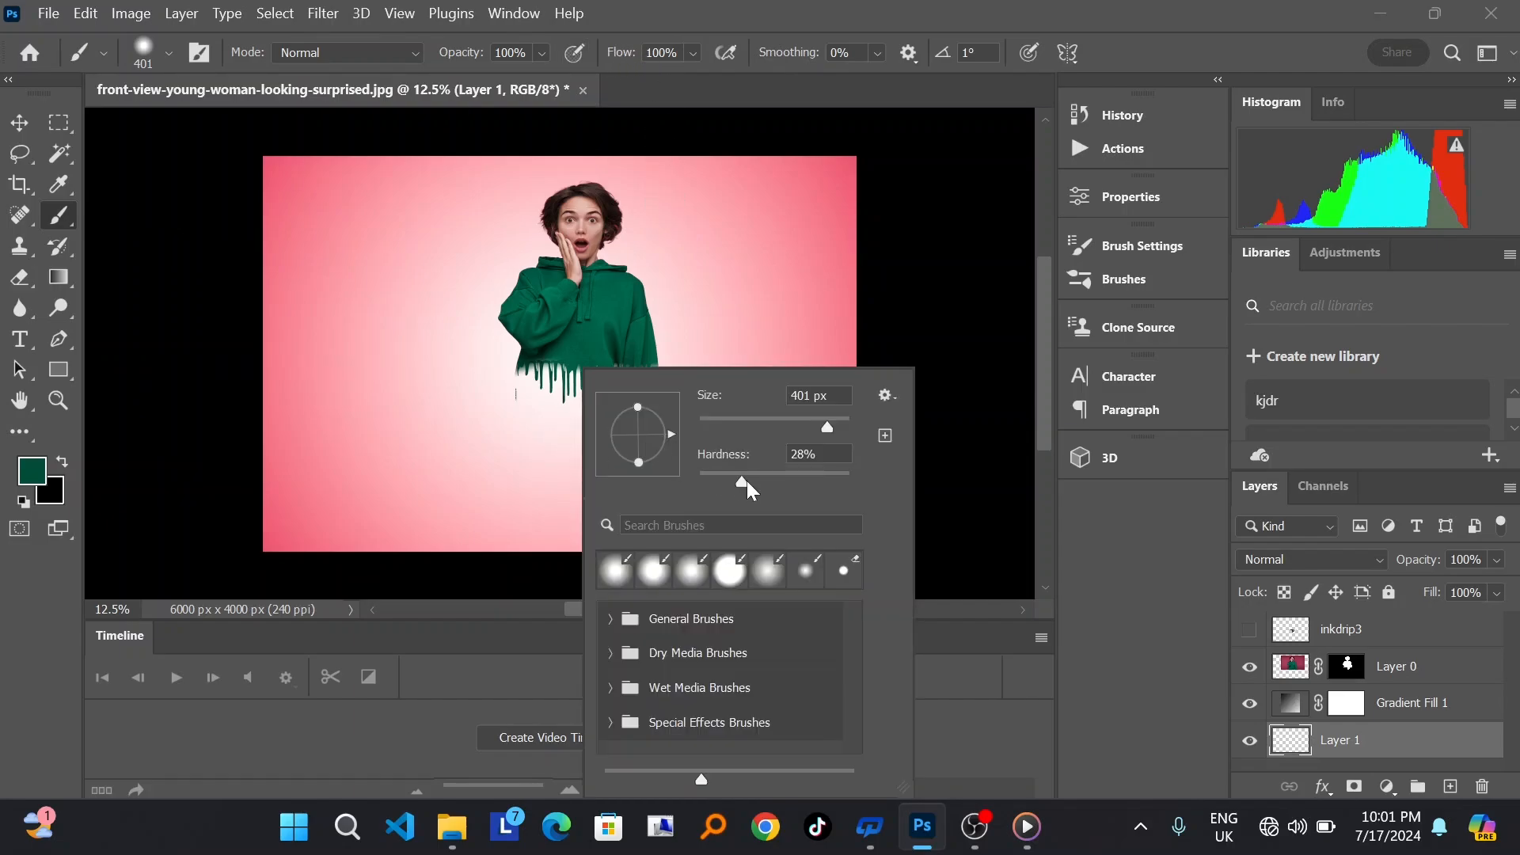
pyautogui.moveTo(756, 481); pyautogui.dragTo(753, 480)
pyautogui.moveTo(815, 425); pyautogui.dragTo(814, 425)
pyautogui.click(723, 385)
pyautogui.press('Return')
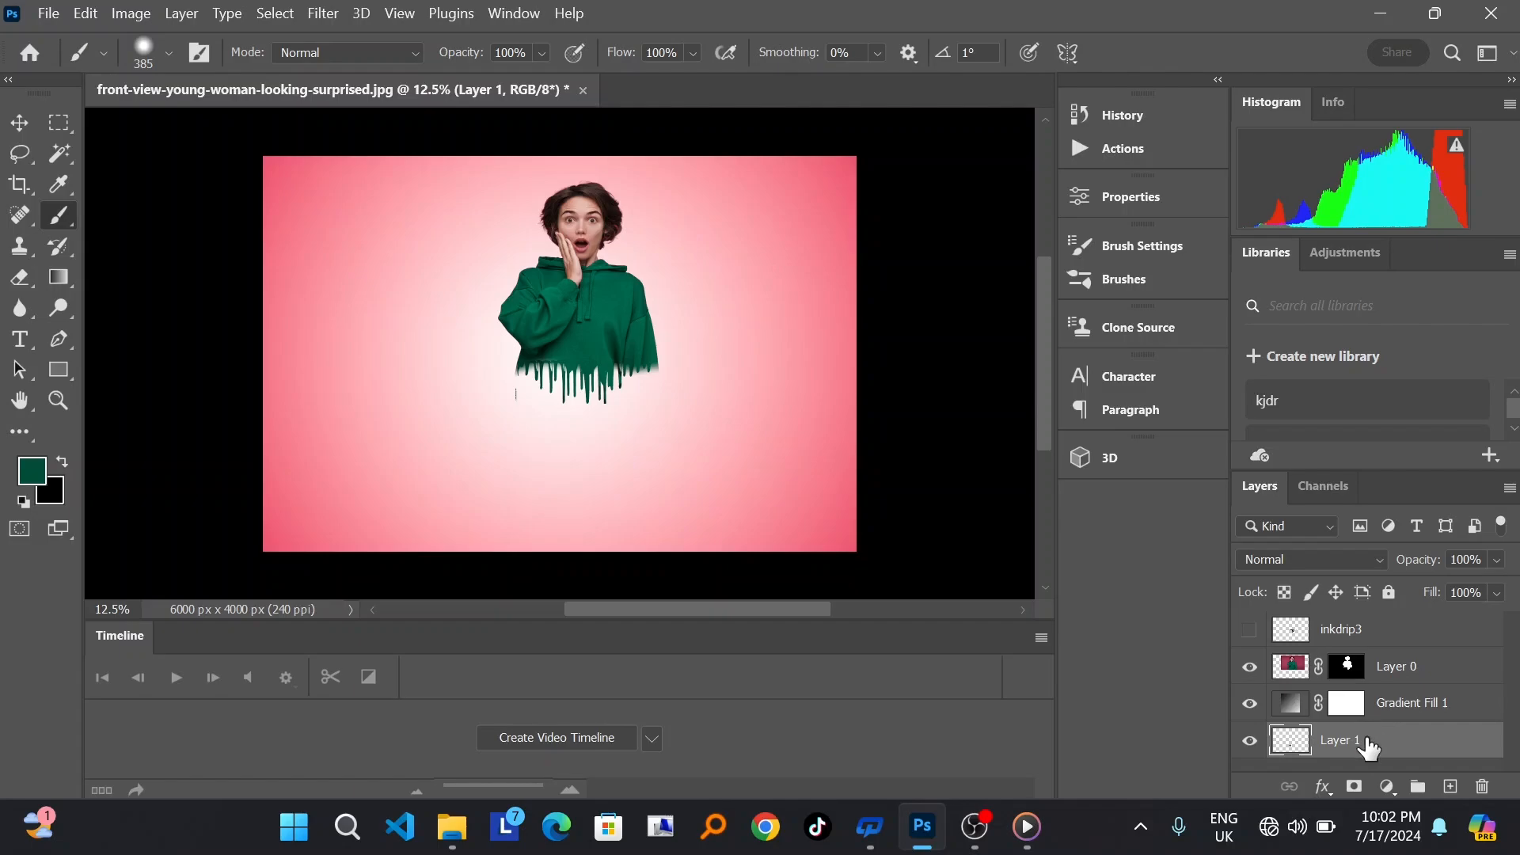
pyautogui.moveTo(1367, 746); pyautogui.dragTo(1352, 645)
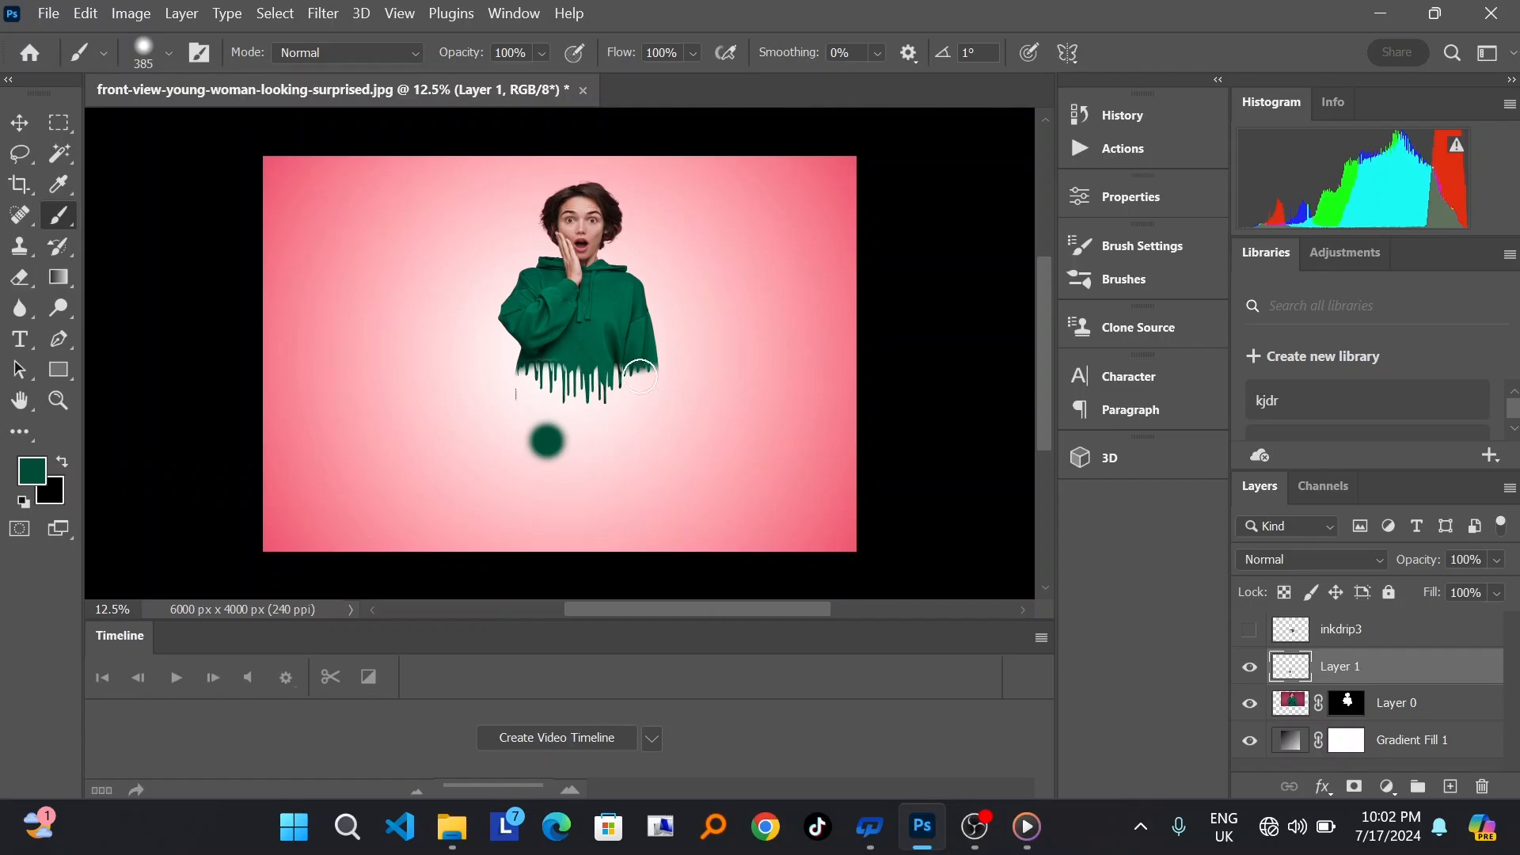
# Step: Stretch the green spot to about 653% width and 97% height as a flat puddle, and place it directly under the drips
pyautogui.click(24, 134)
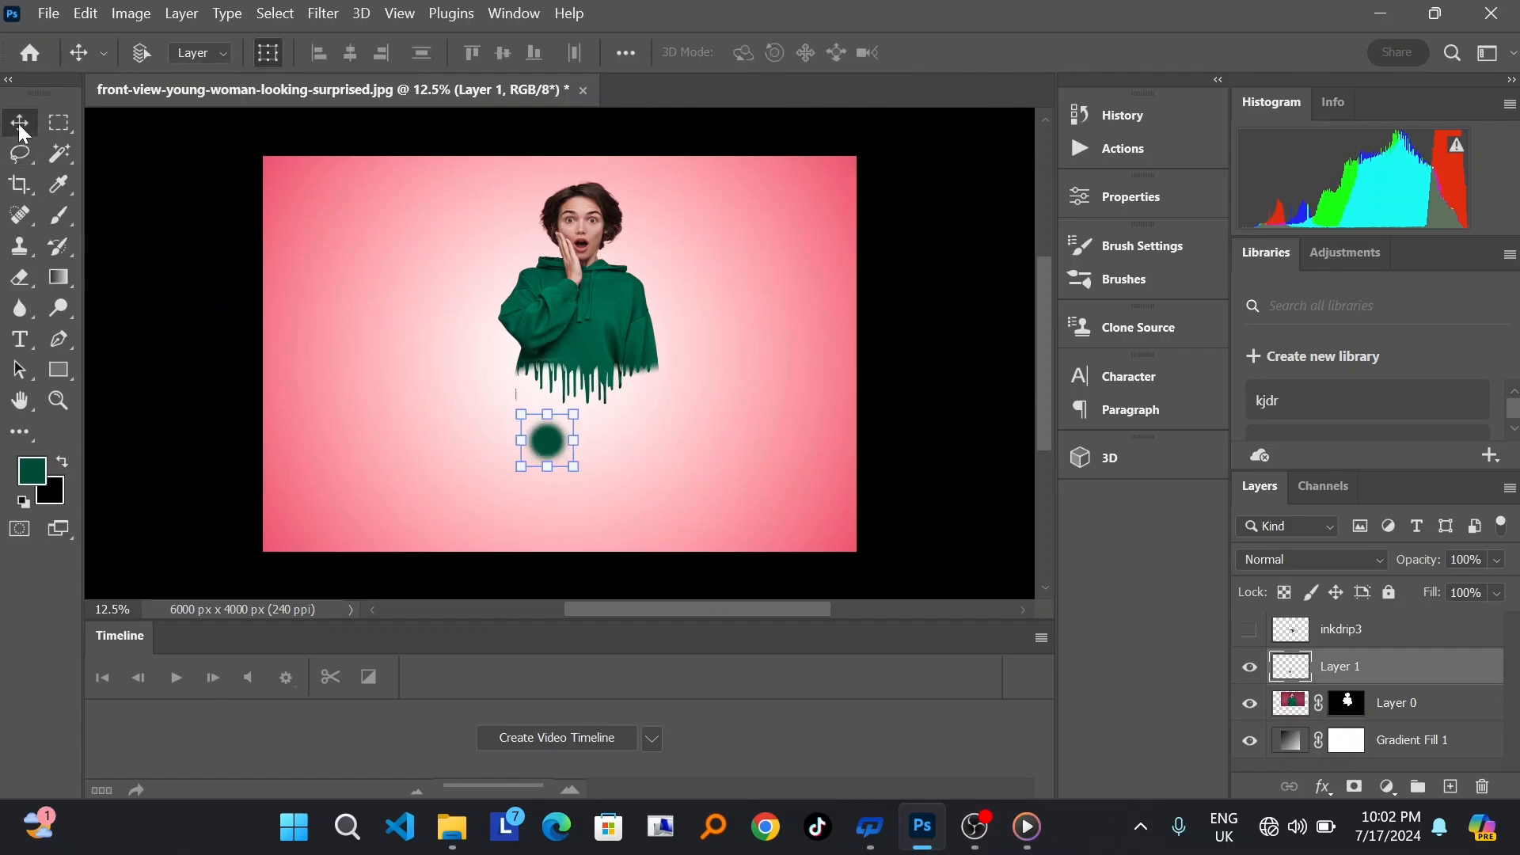
pyautogui.click(584, 448)
pyautogui.moveTo(584, 448); pyautogui.dragTo(718, 441)
pyautogui.moveTo(522, 440); pyautogui.dragTo(464, 437)
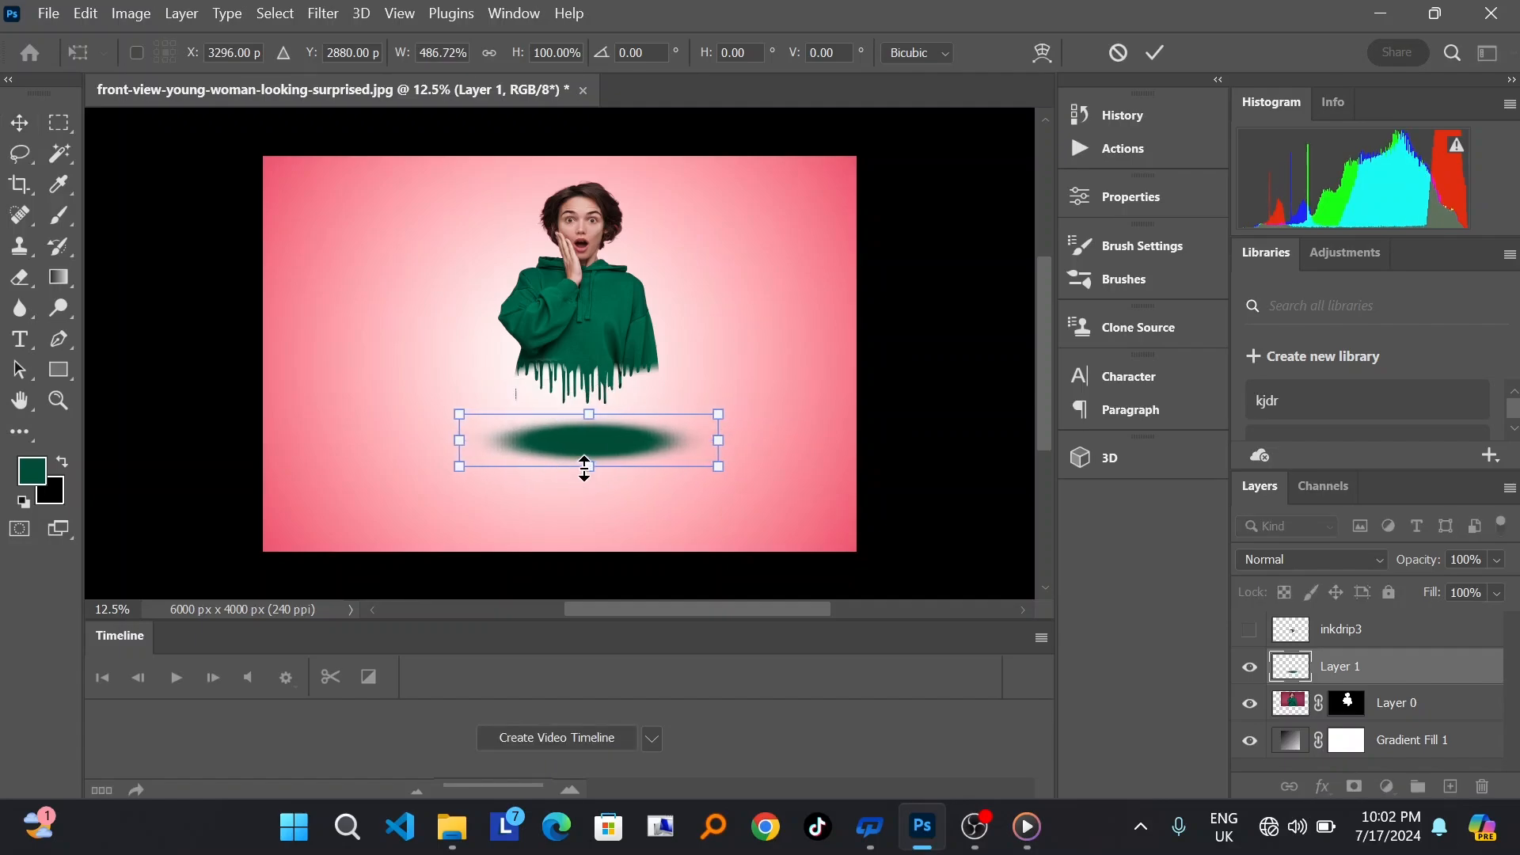
pyautogui.moveTo(584, 467); pyautogui.dragTo(583, 407)
pyautogui.moveTo(459, 431); pyautogui.dragTo(436, 429)
pyautogui.moveTo(714, 429); pyautogui.dragTo(786, 428)
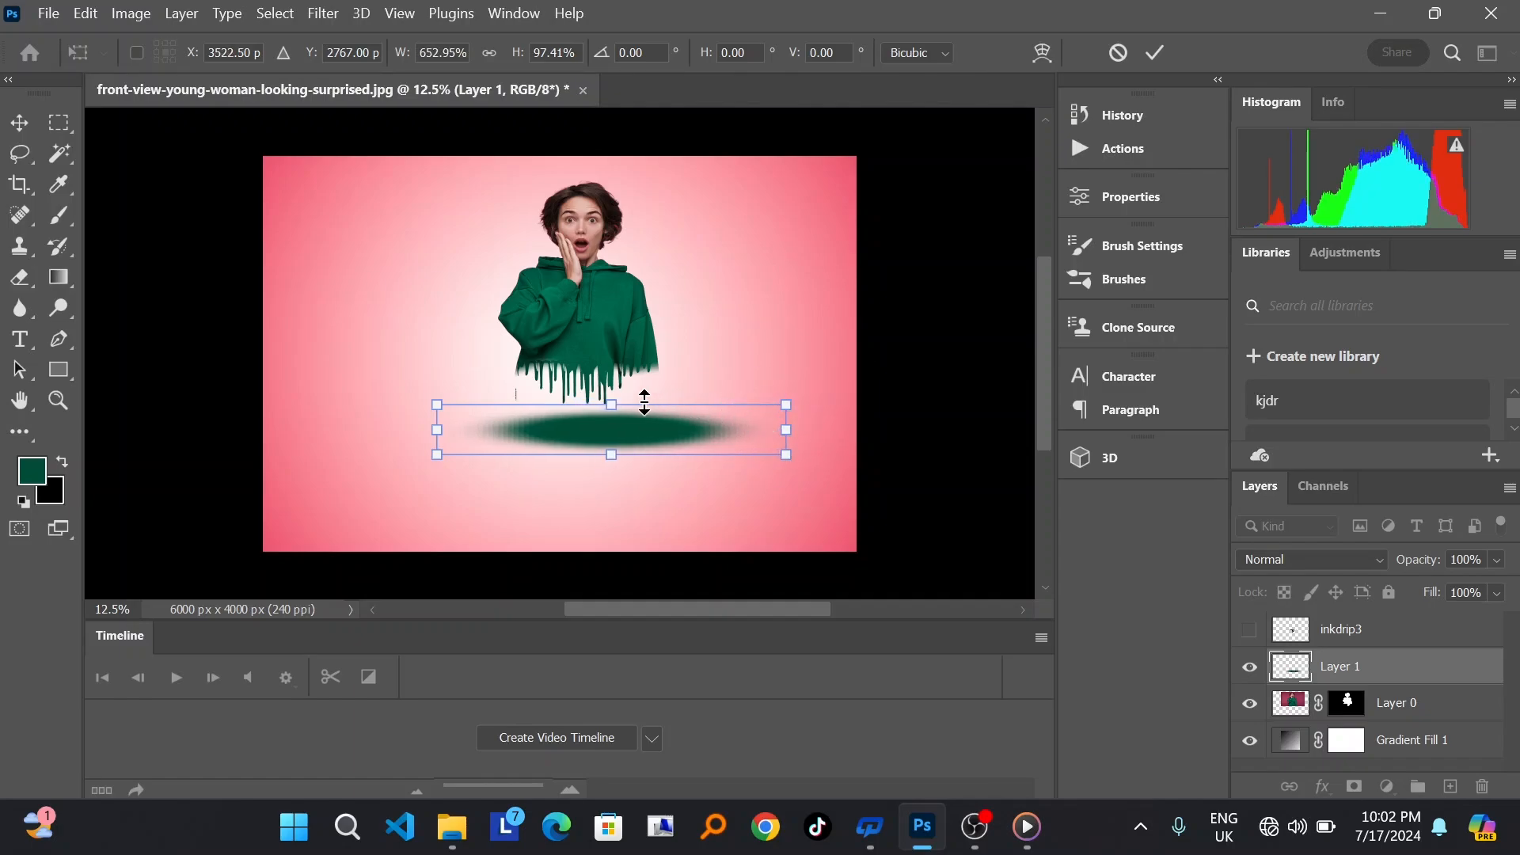
pyautogui.click(618, 402)
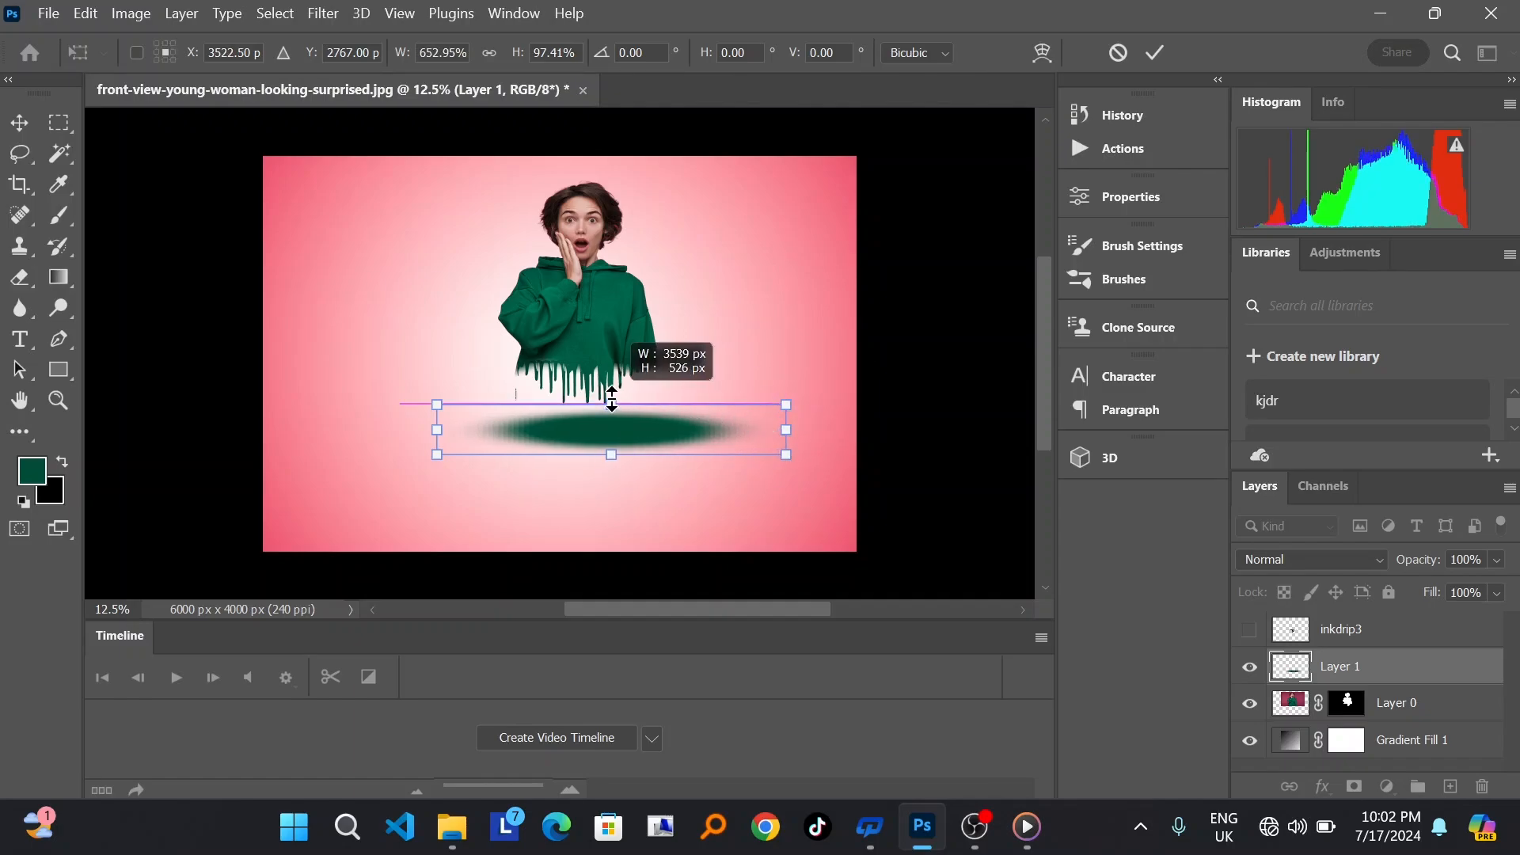
pyautogui.moveTo(614, 435); pyautogui.dragTo(596, 408)
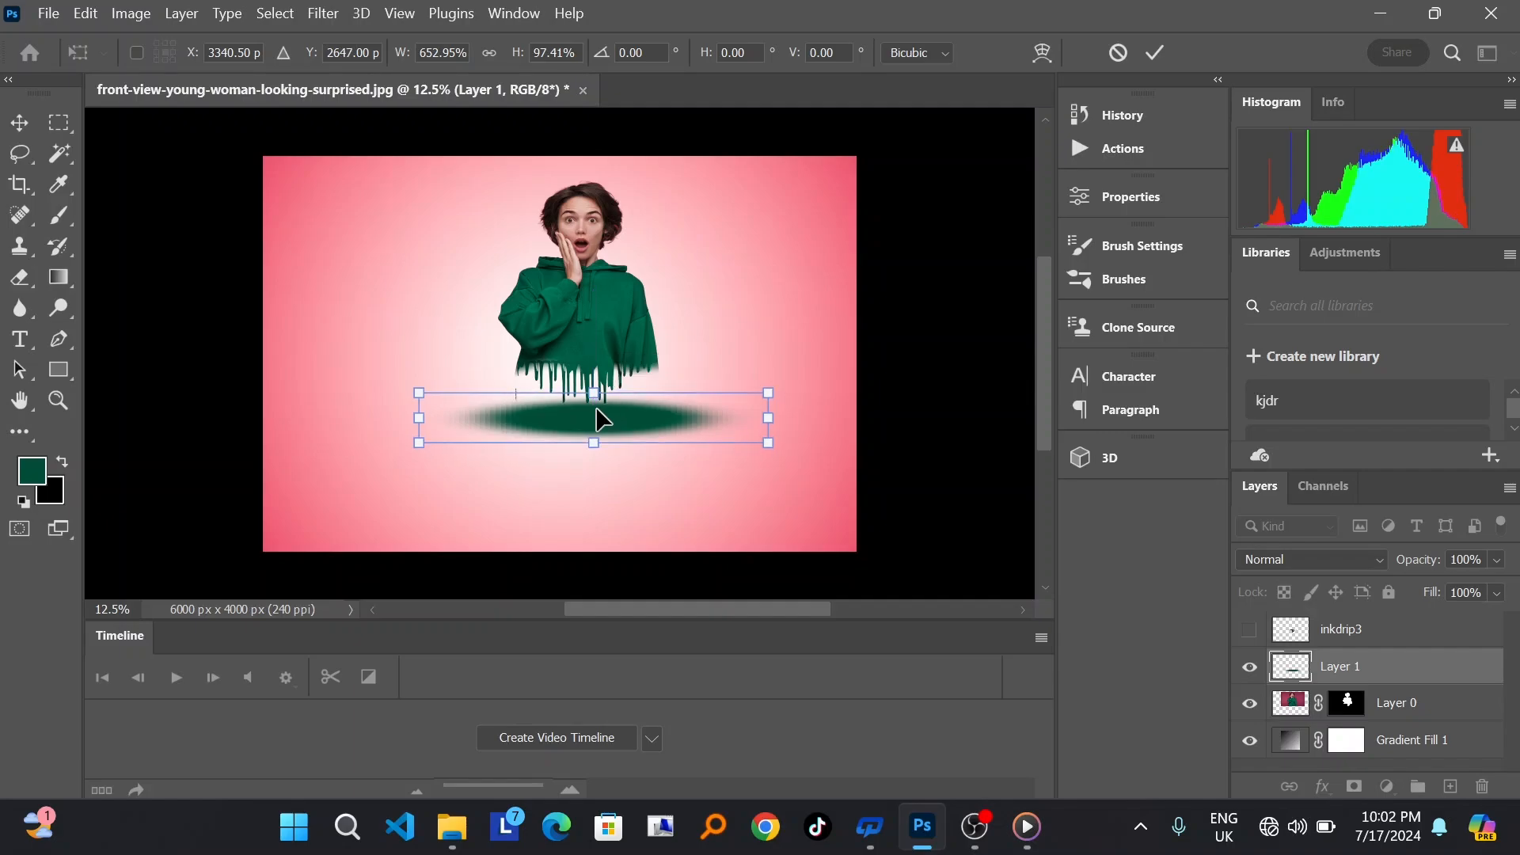
pyautogui.click(1152, 54)
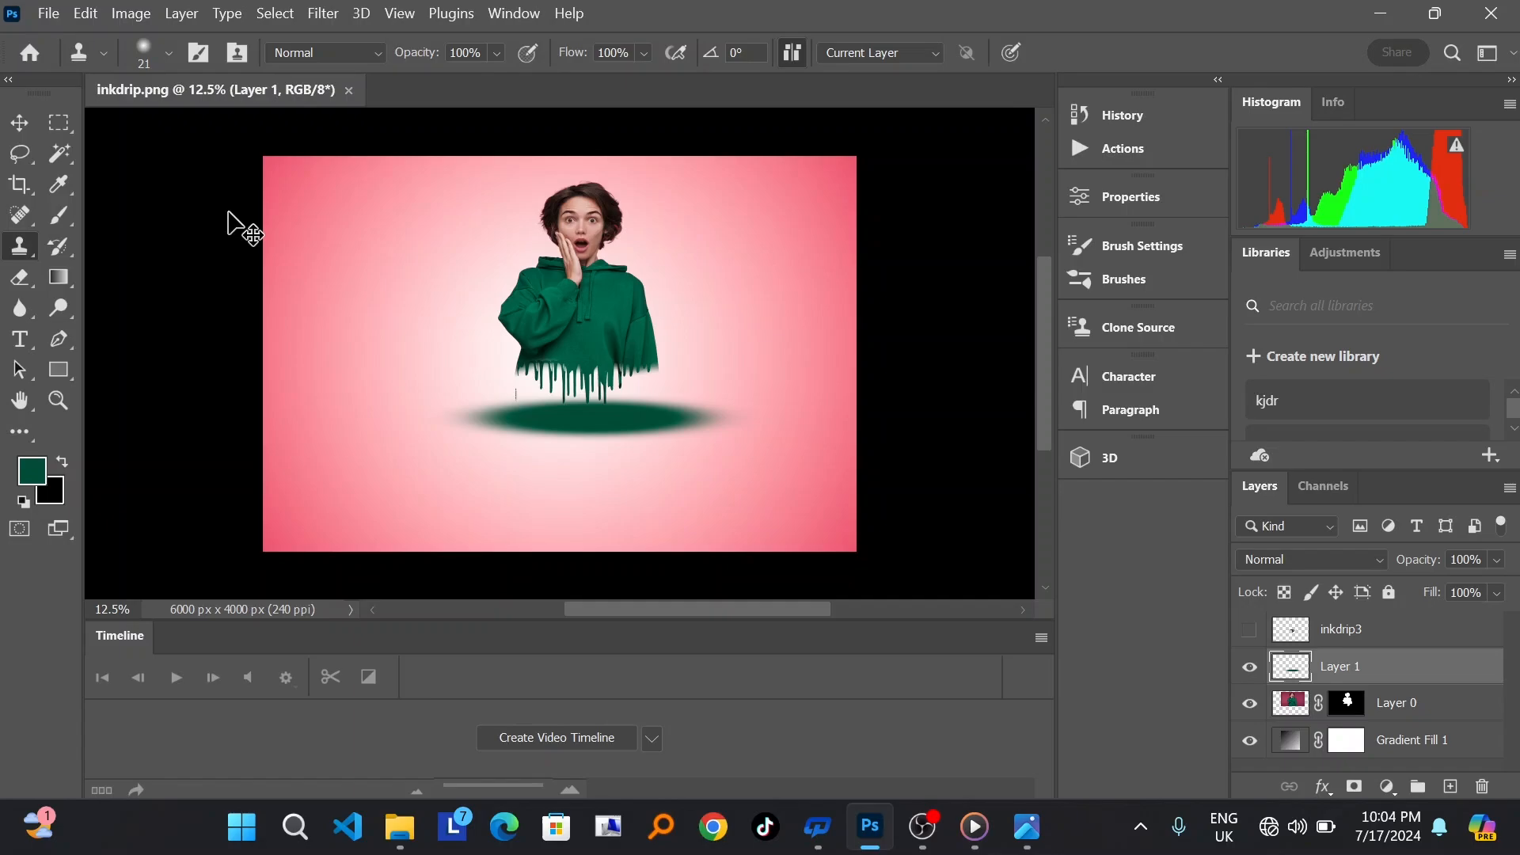
# Step: Start saving a copy of the document to the Desktop in PNG format
pyautogui.click(22, 126)
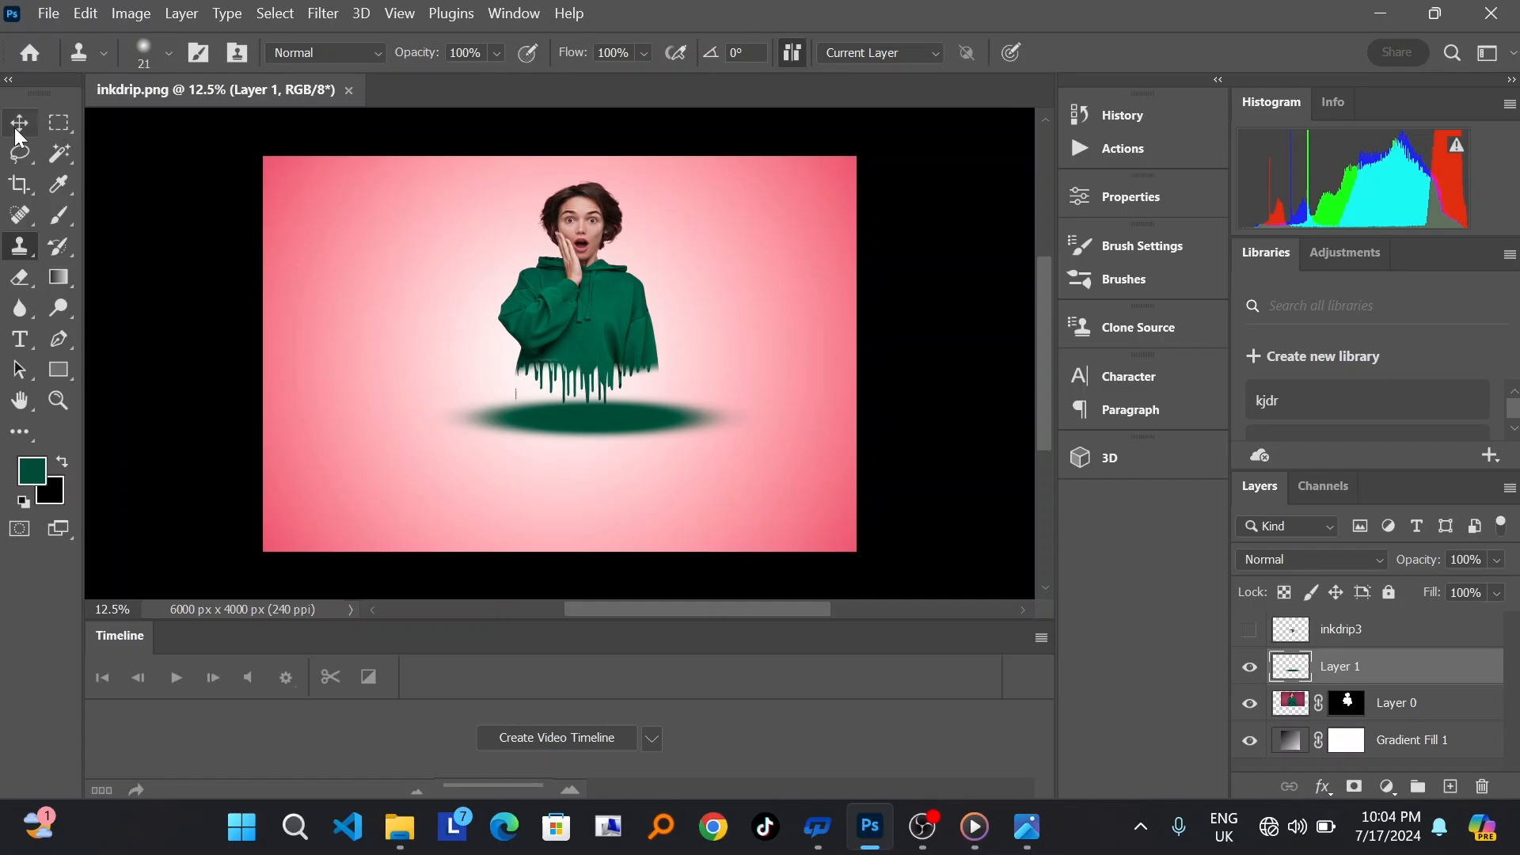
pyautogui.click(48, 13)
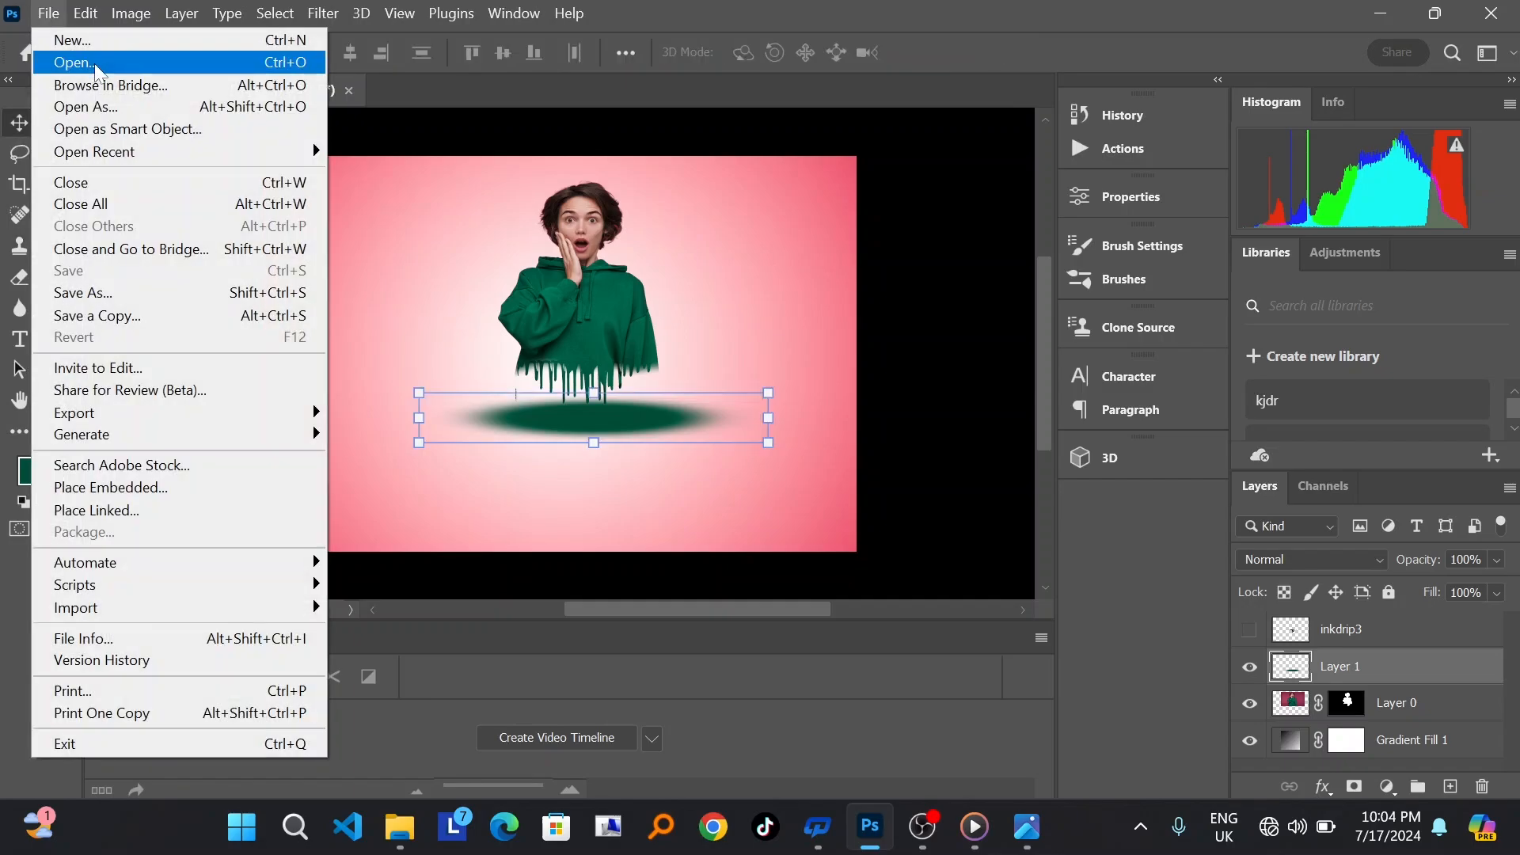
pyautogui.click(140, 293)
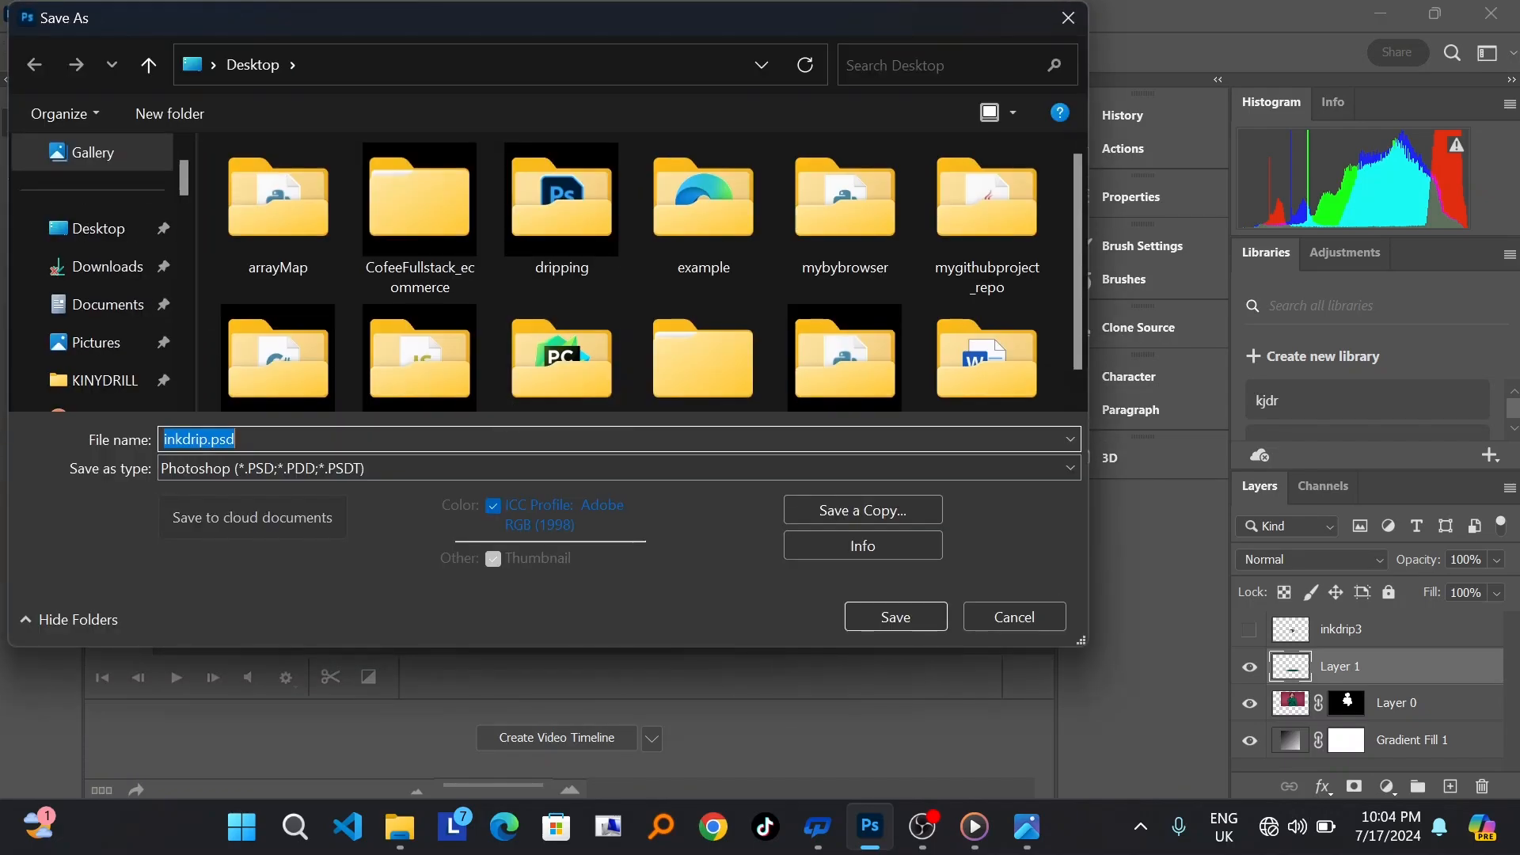
pyautogui.click(315, 473)
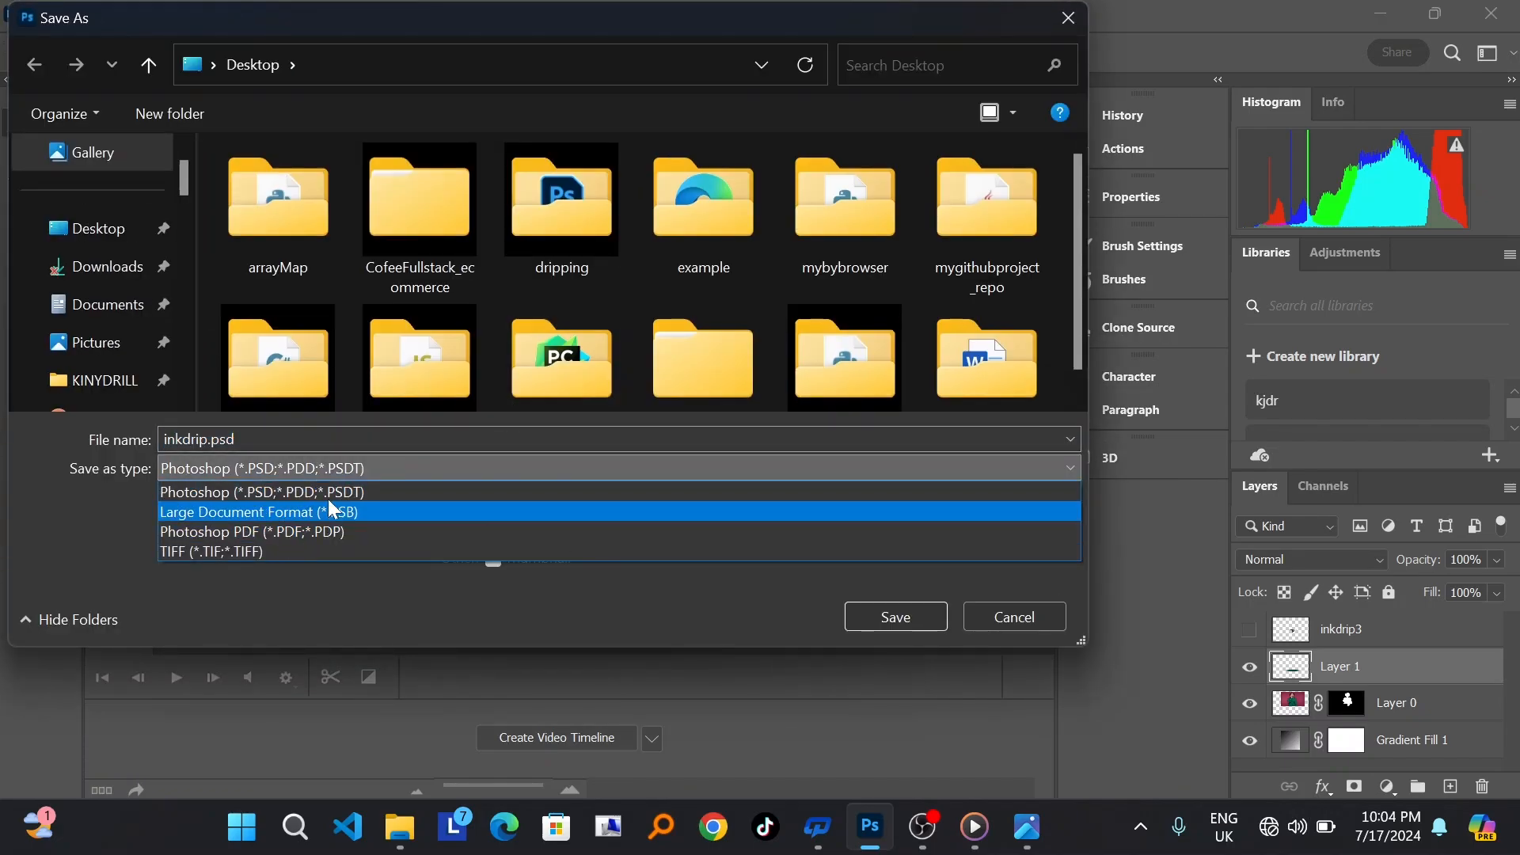
pyautogui.click(326, 442)
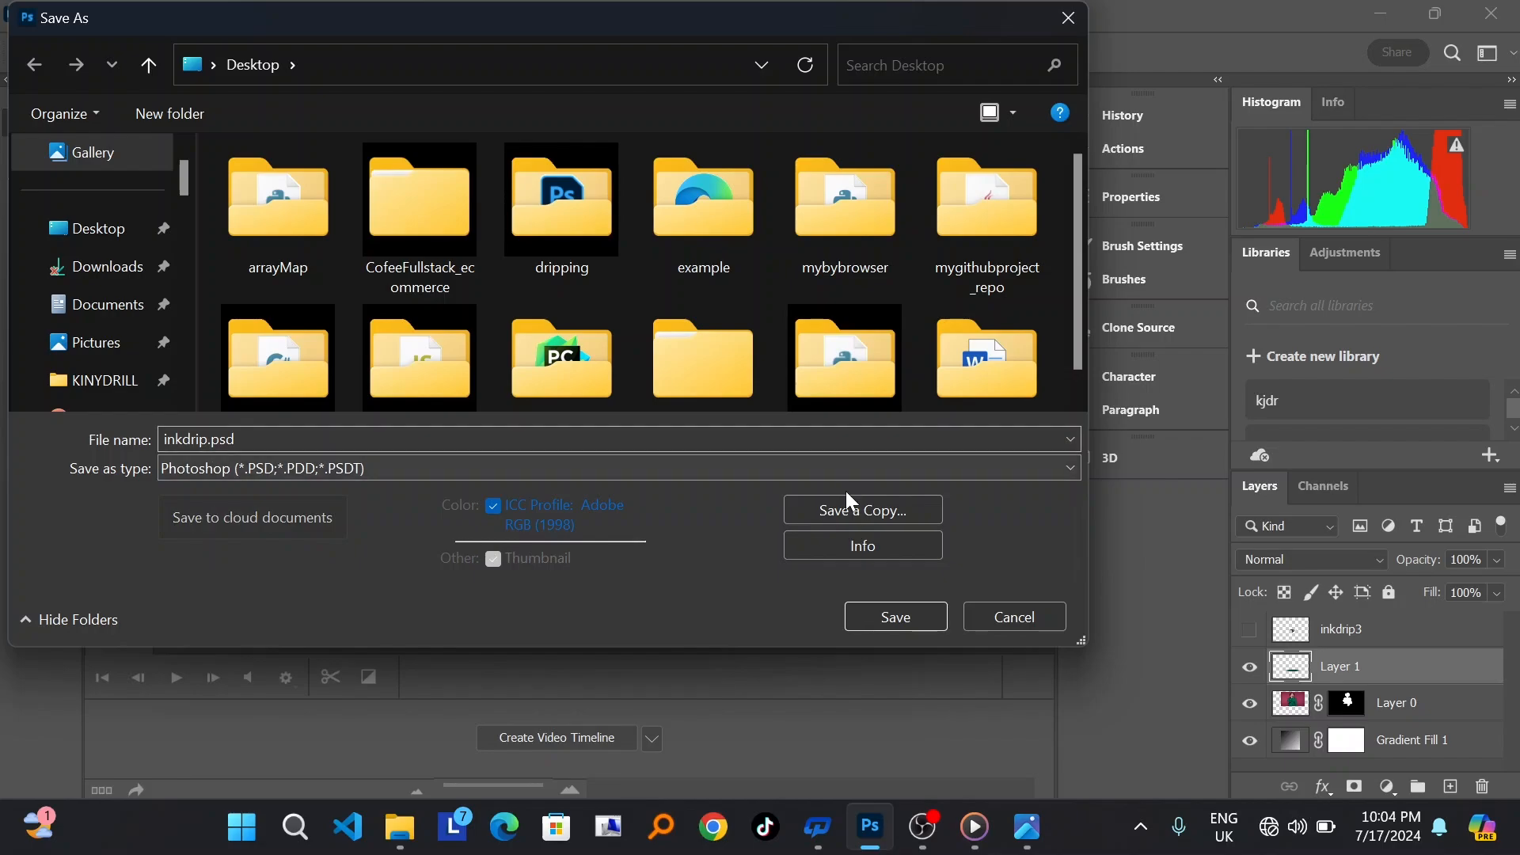
pyautogui.click(867, 510)
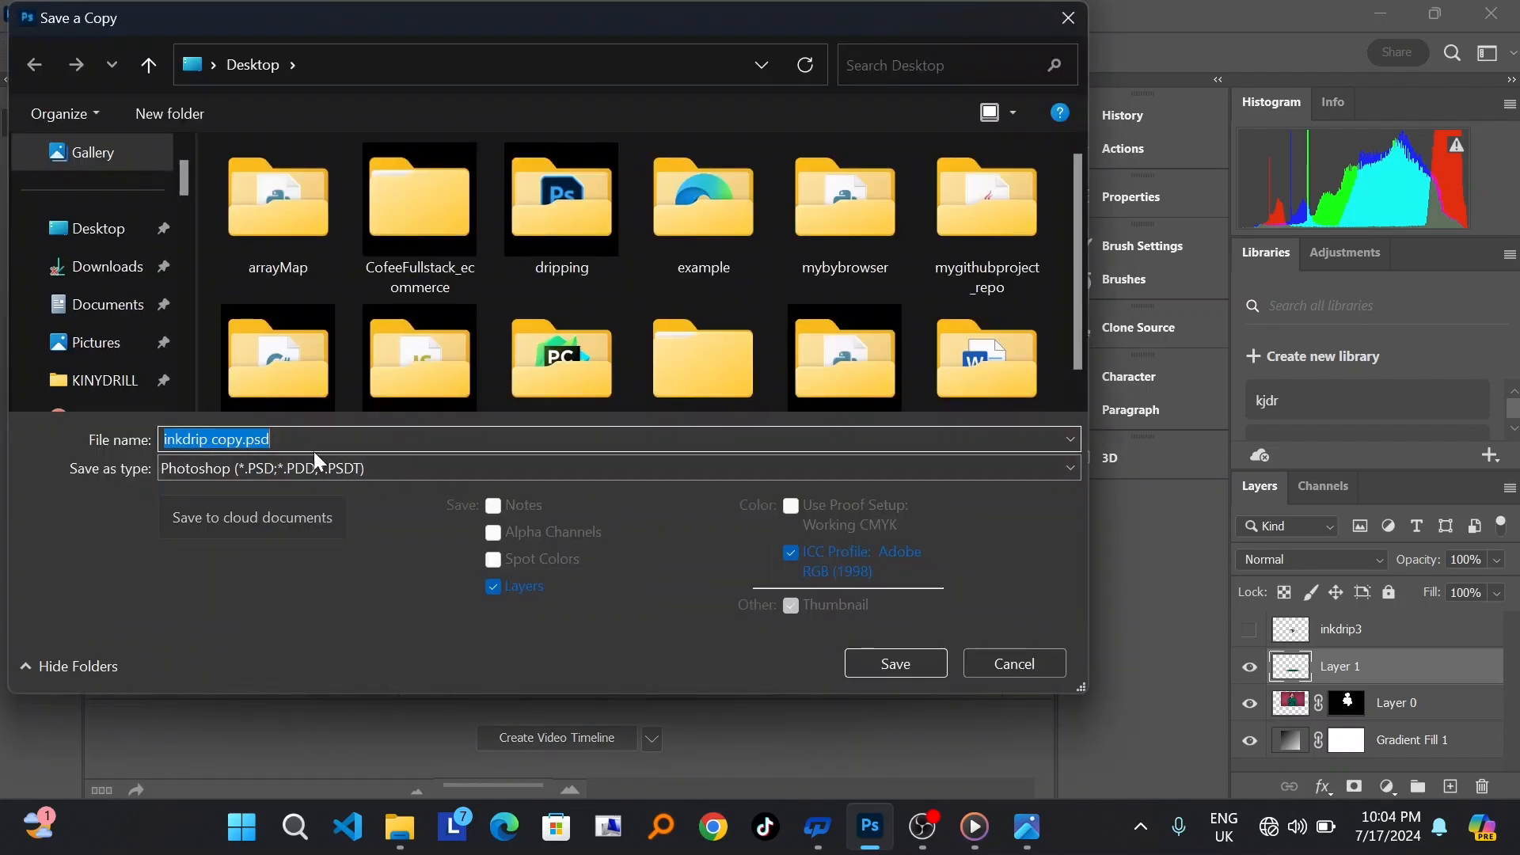
pyautogui.click(291, 467)
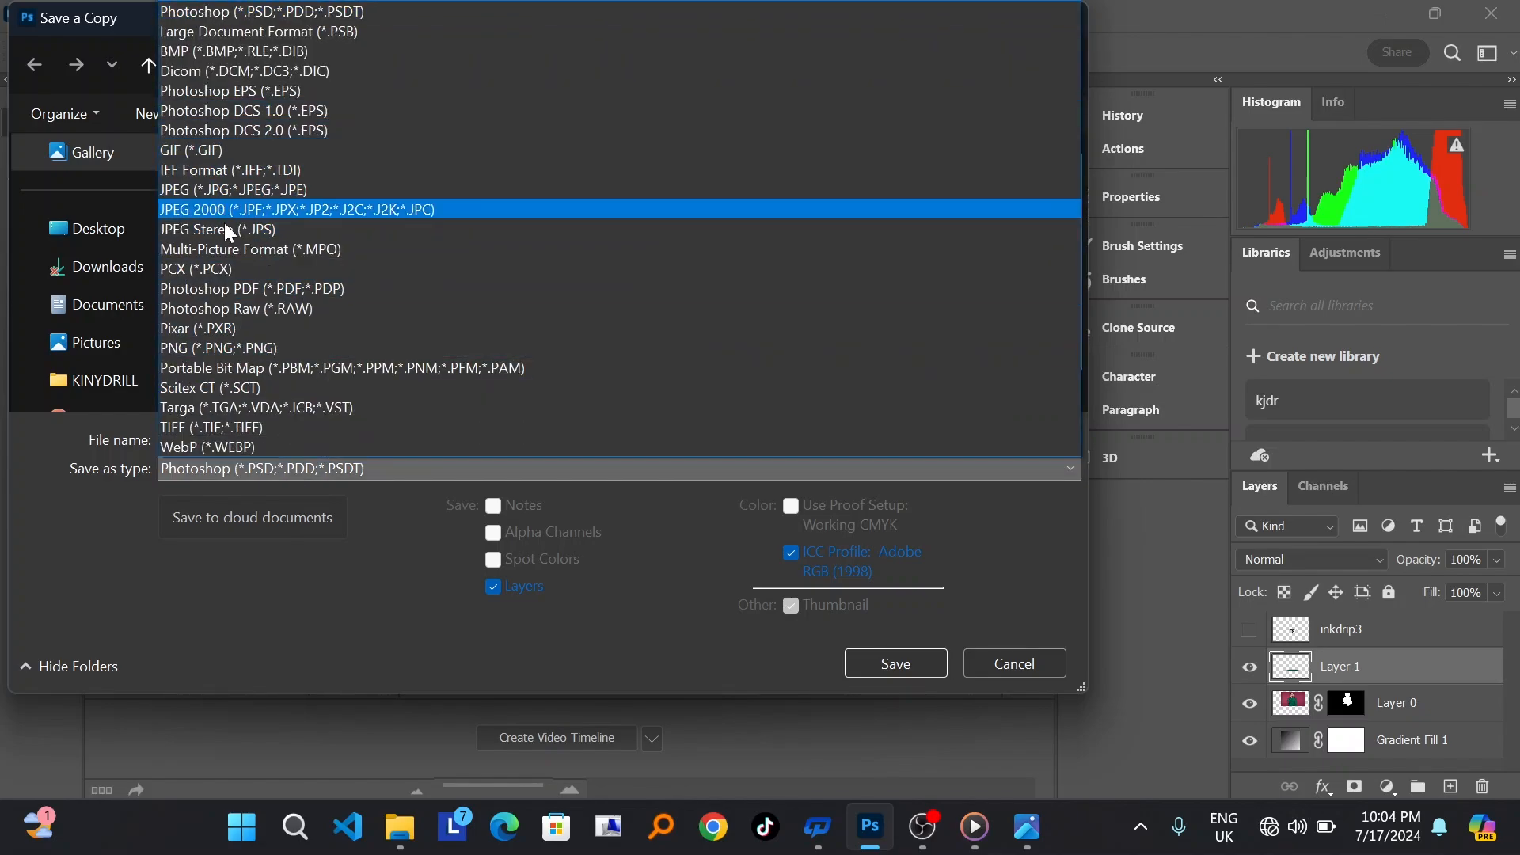
pyautogui.click(269, 349)
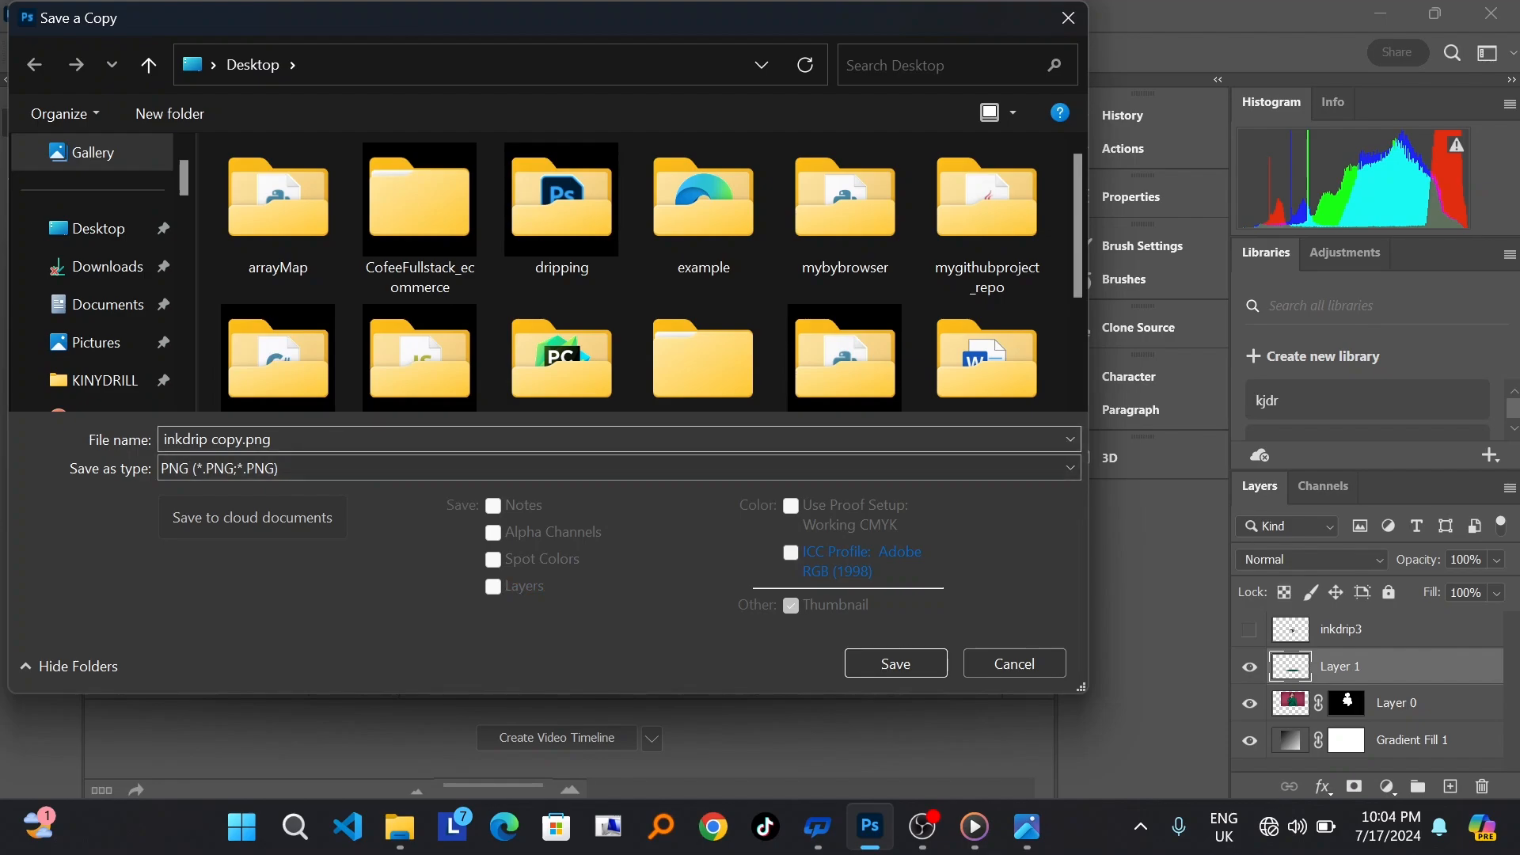
# Step: Name the copy inkdrip.png, replace the existing file, and save it with the medium file size option
pyautogui.click(301, 440)
pyautogui.press('BackSpace')
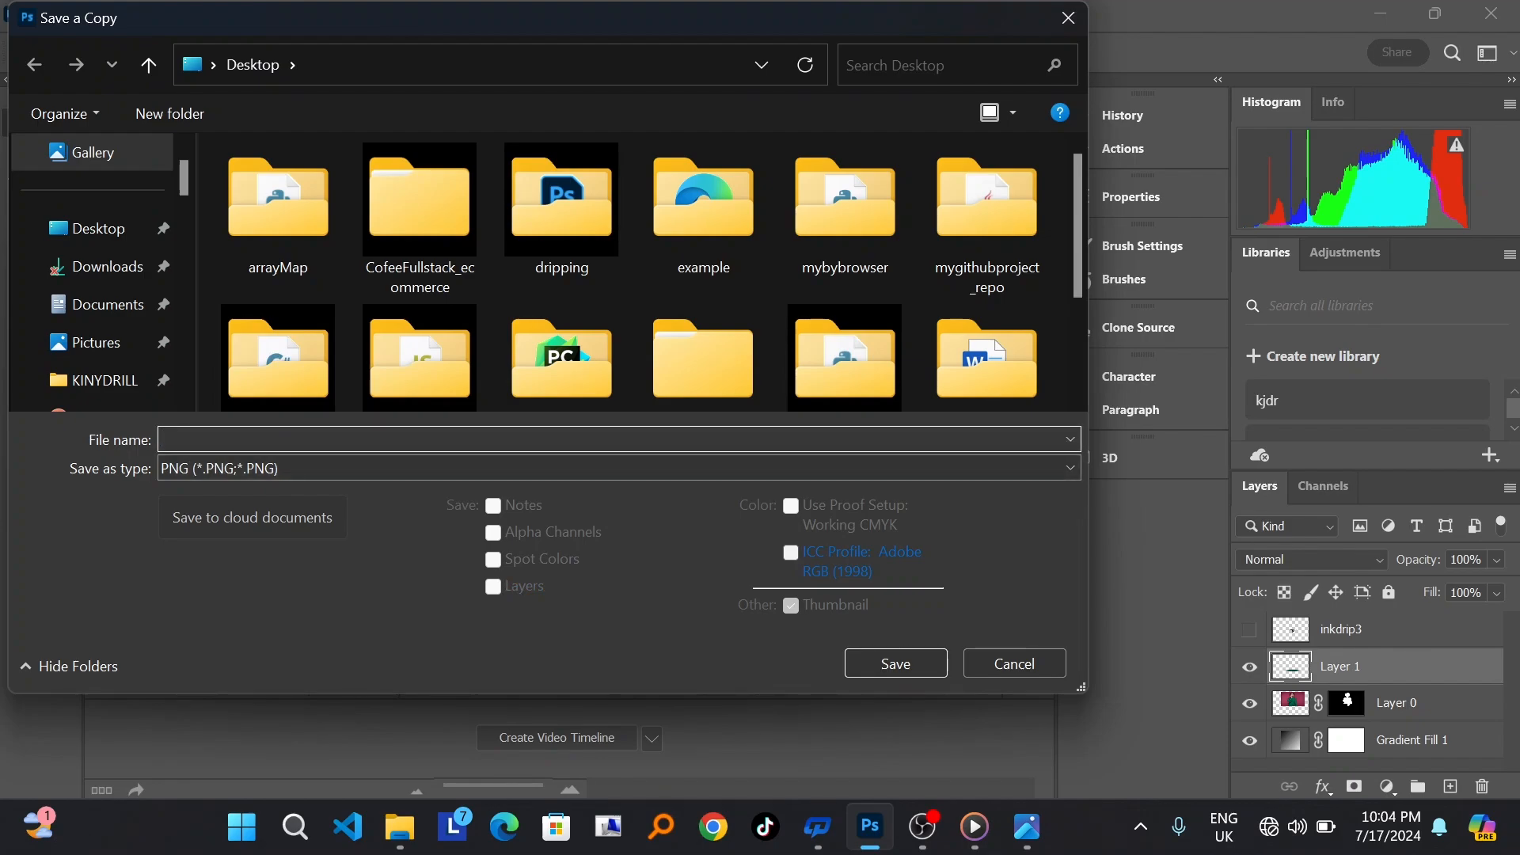
pyautogui.write('inkdrip')
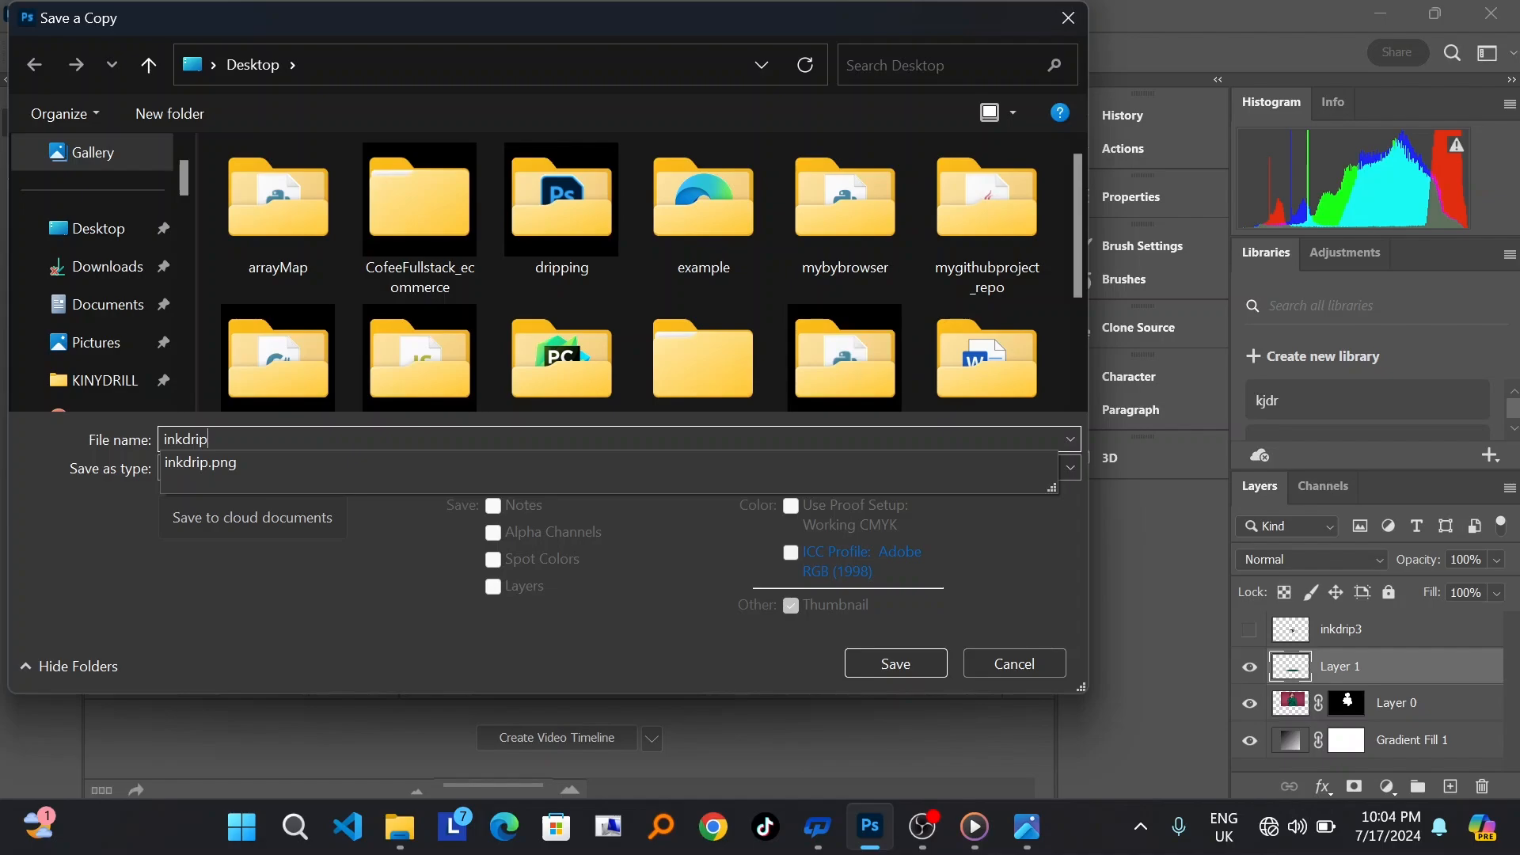
pyautogui.click(262, 465)
pyautogui.click(261, 470)
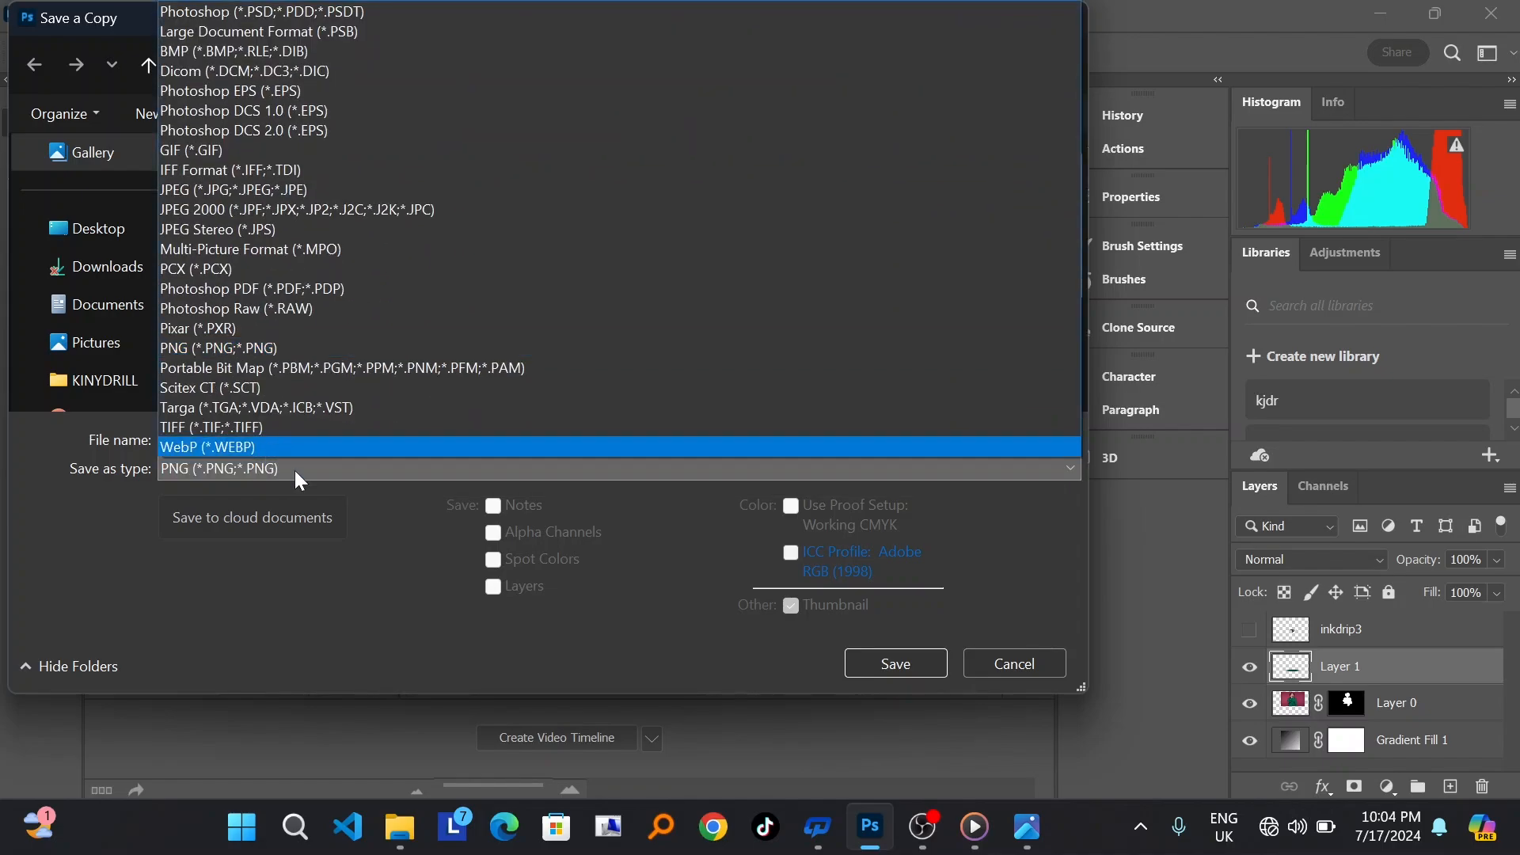
pyautogui.click(396, 506)
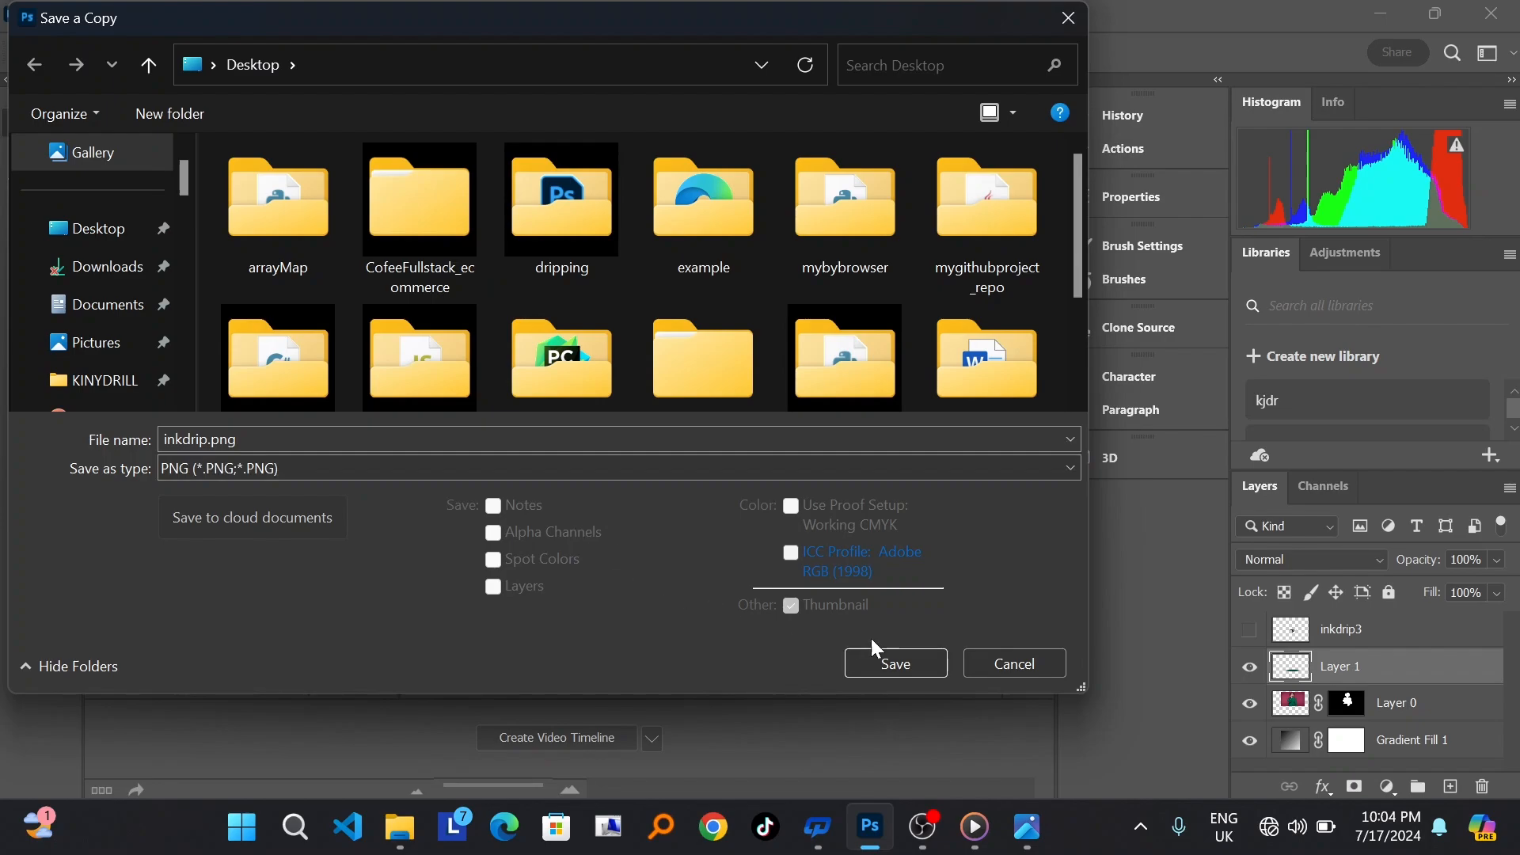
pyautogui.click(898, 663)
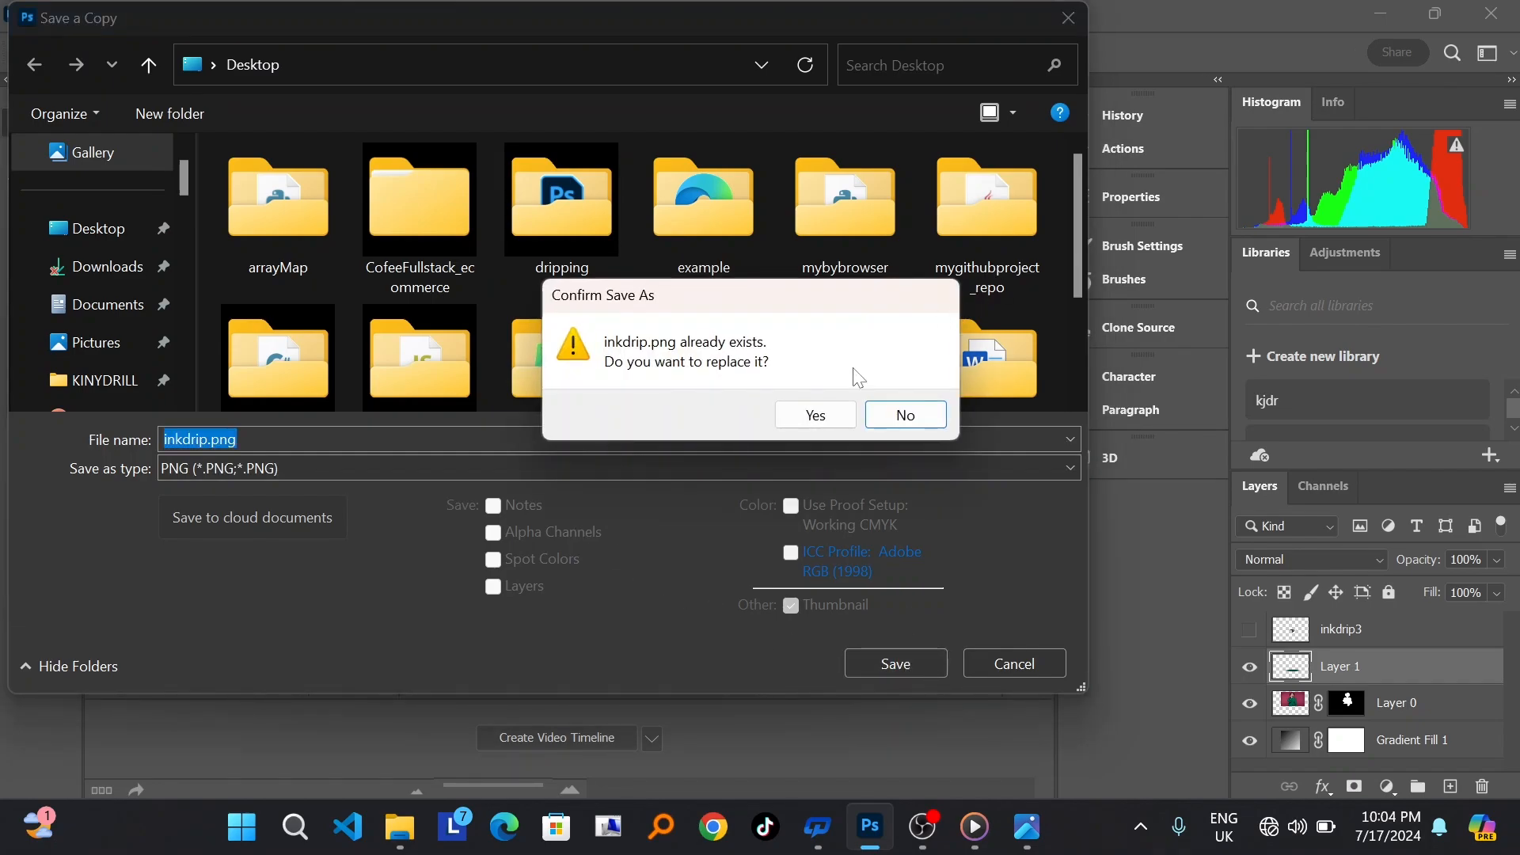
pyautogui.click(816, 414)
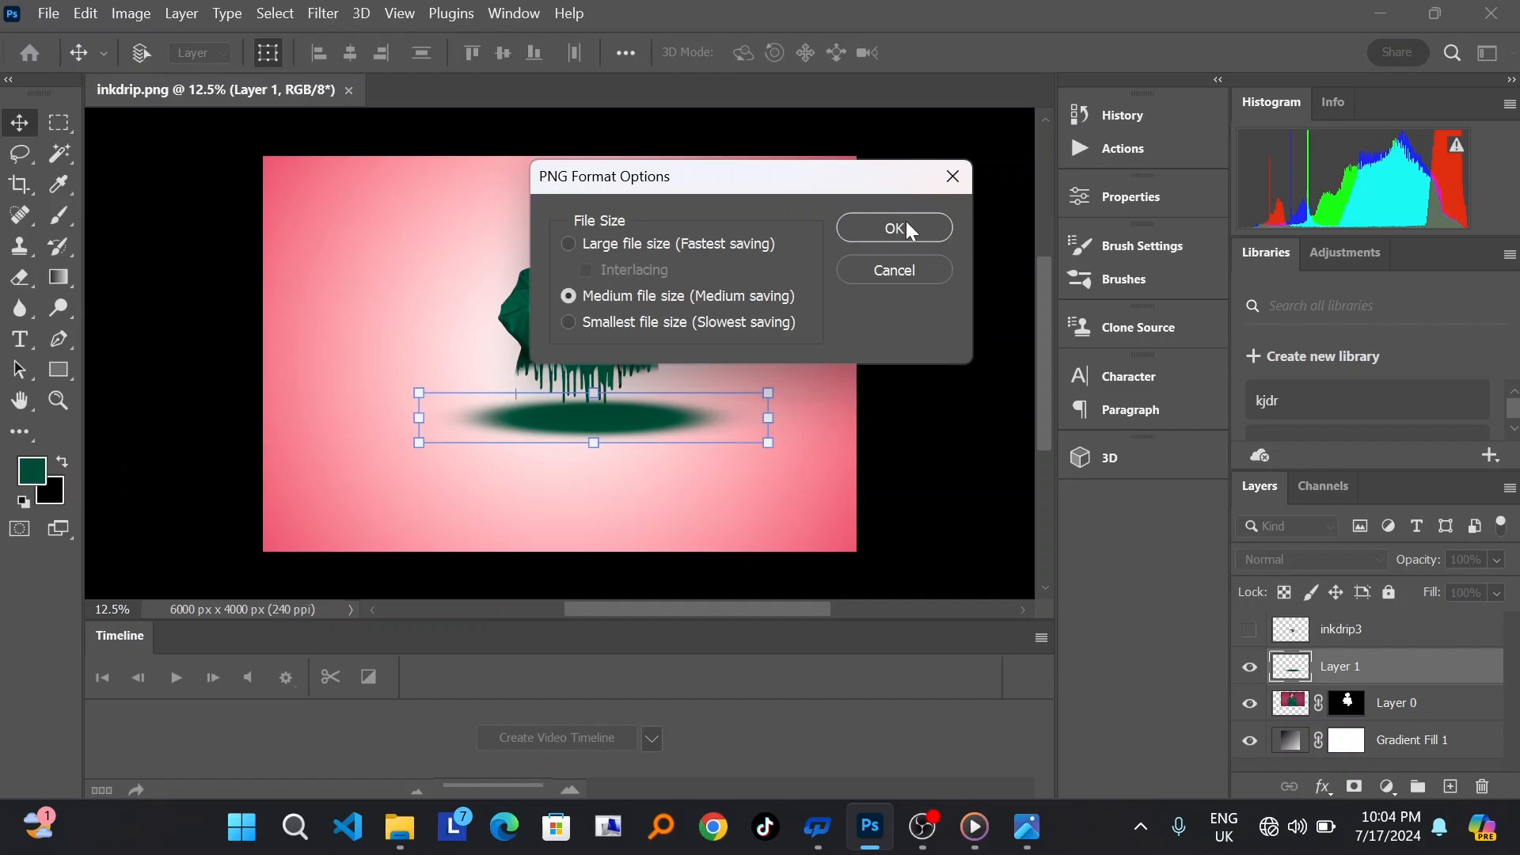
pyautogui.click(905, 226)
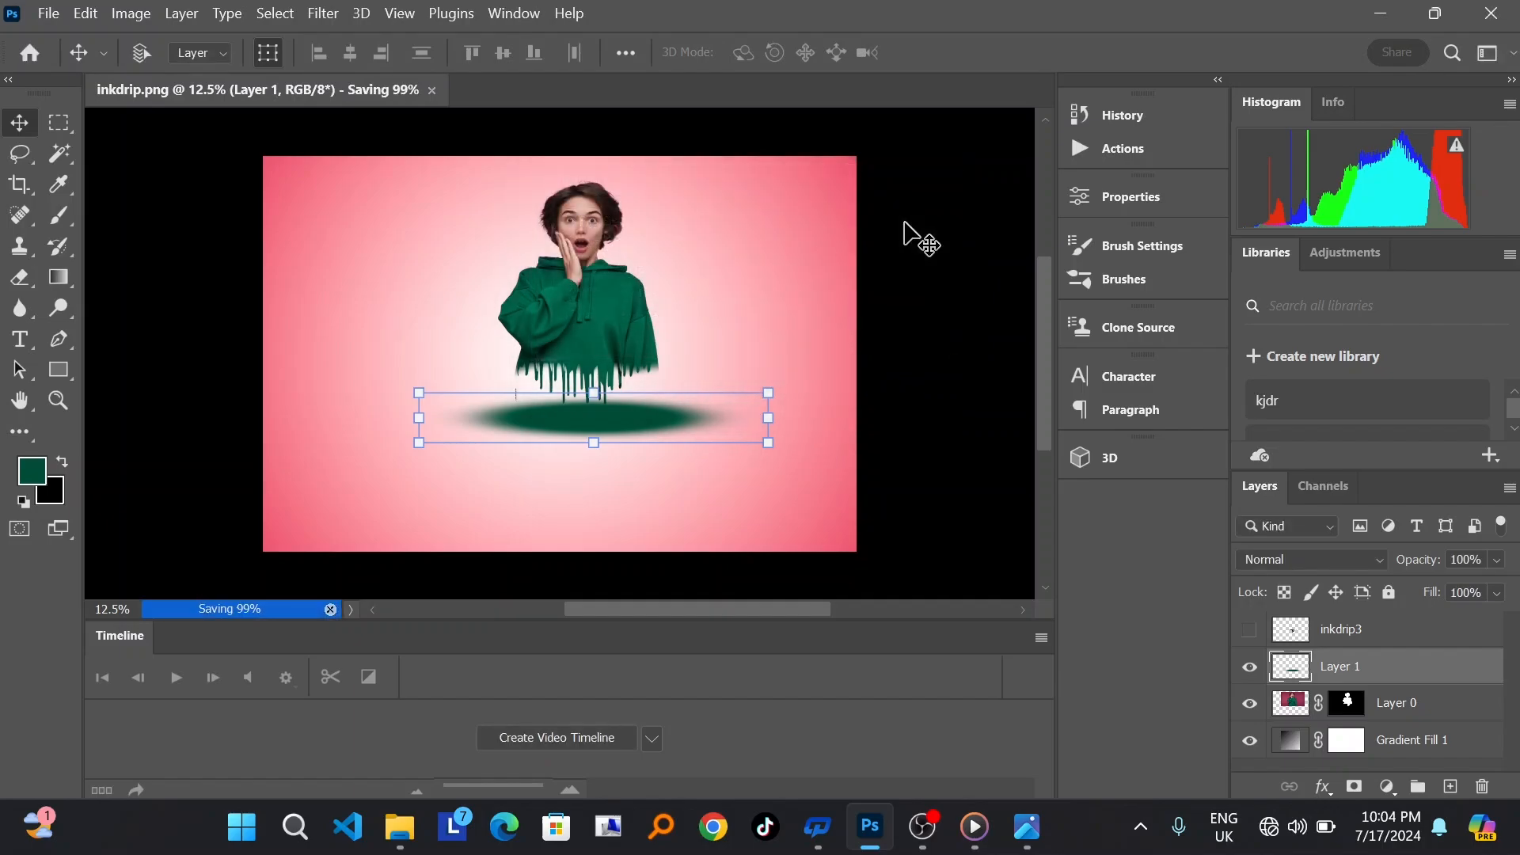